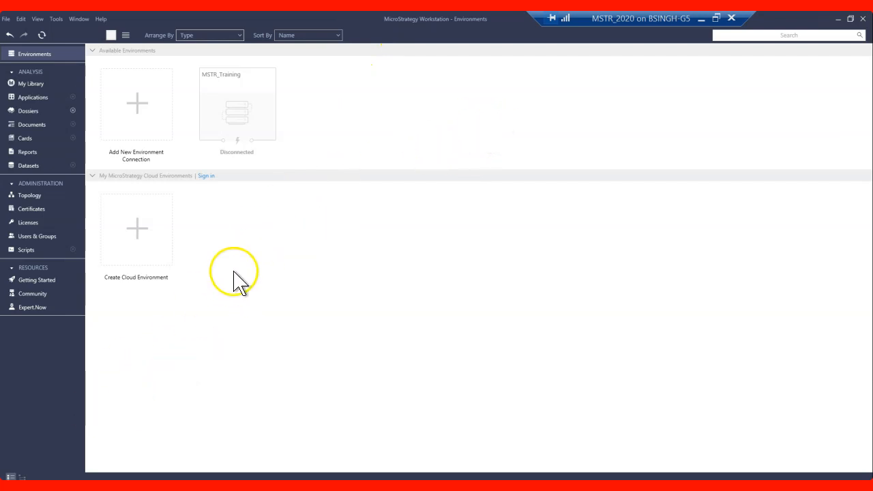
Step: Connect to the MSTR_Training environment with the administrator account
left_click(238, 118)
left_click(428, 257)
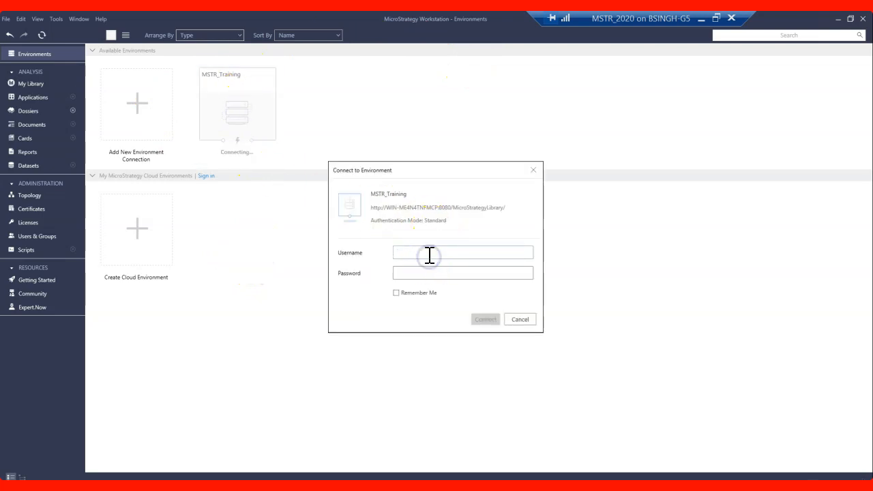
type("administrator")
key("Return")
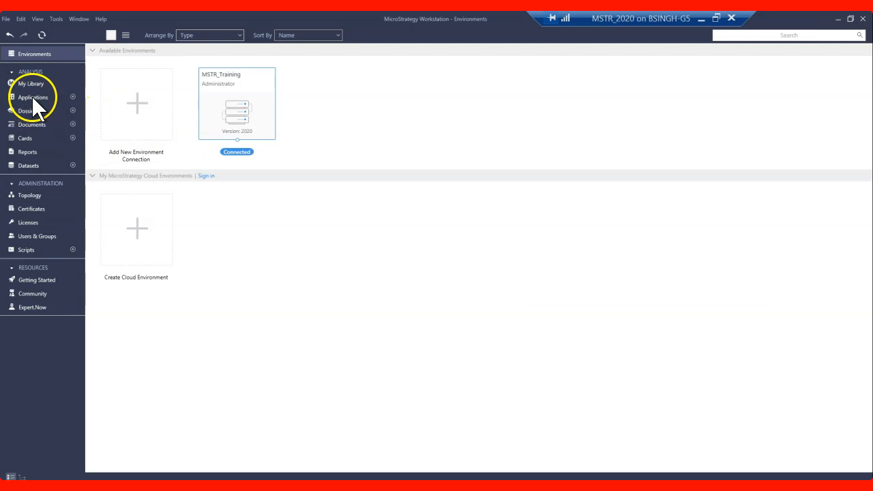
Step: Check the Platform Analytics environment options in the MSTR_Training environment's properties and close them without changes
right_click(240, 105)
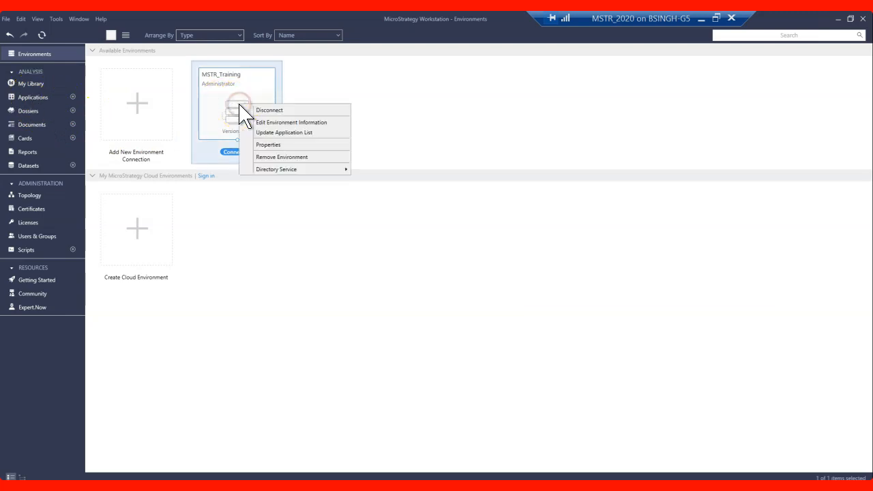
left_click(280, 145)
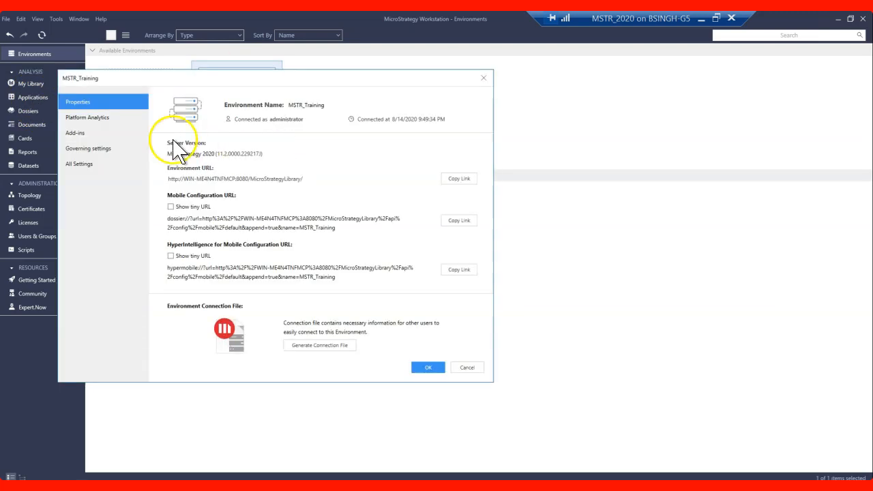
left_click(90, 119)
left_click(263, 214)
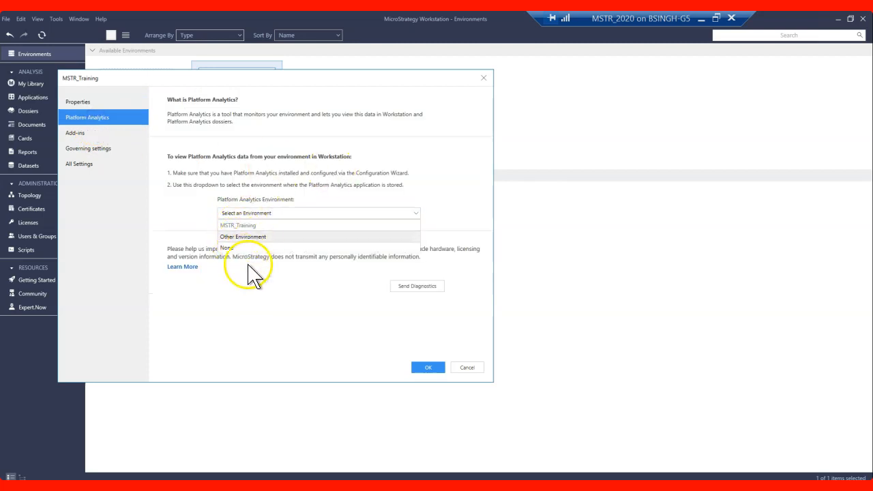
left_click(263, 330)
left_click(484, 78)
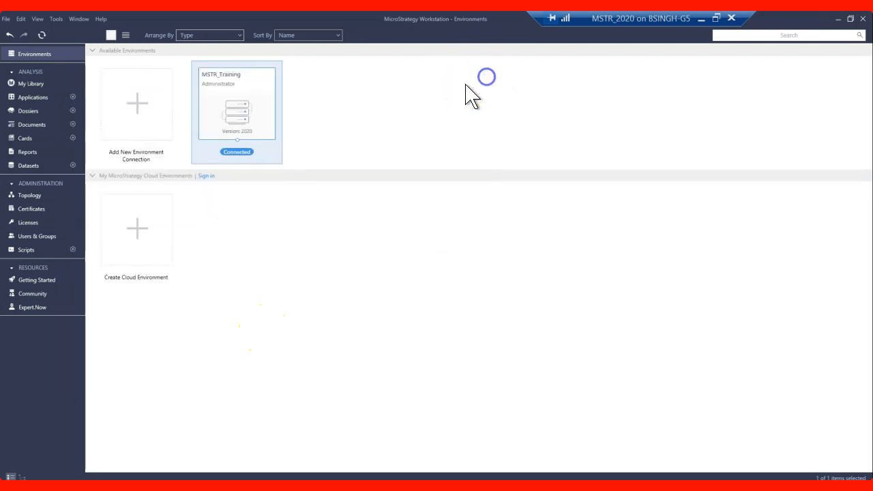
Step: Check the Activity page in the MicroStrategy Tutorial application's properties and close it without saving
left_click(38, 96)
left_click(119, 107)
right_click(192, 94)
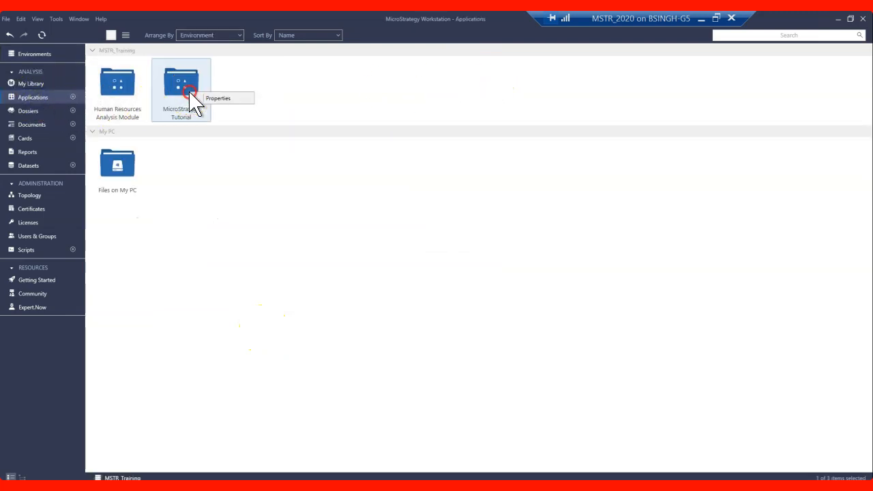
left_click(199, 99)
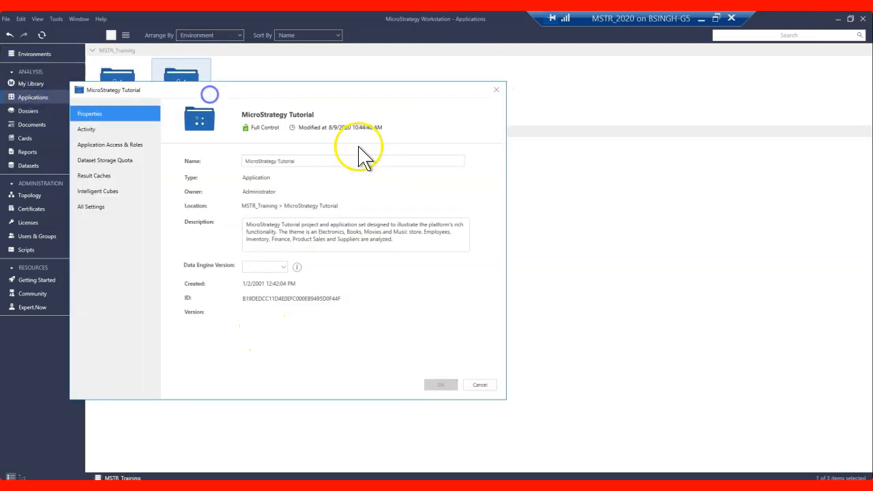
left_click(97, 130)
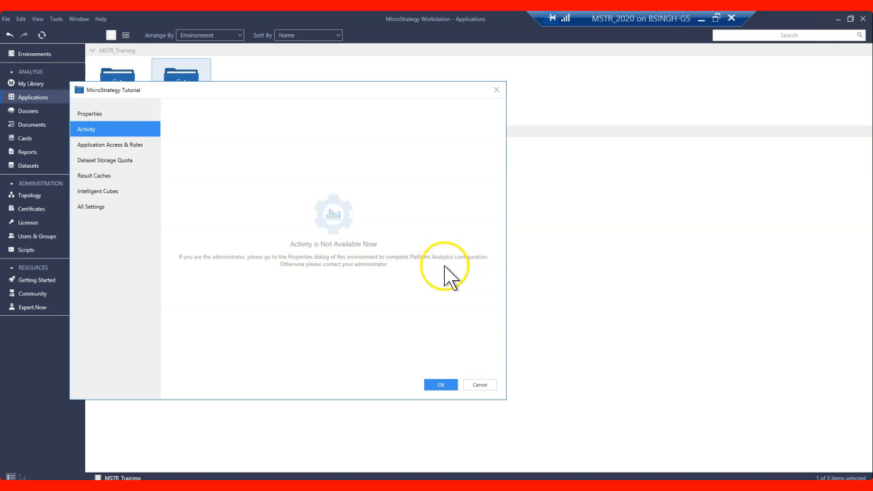
left_click(481, 385)
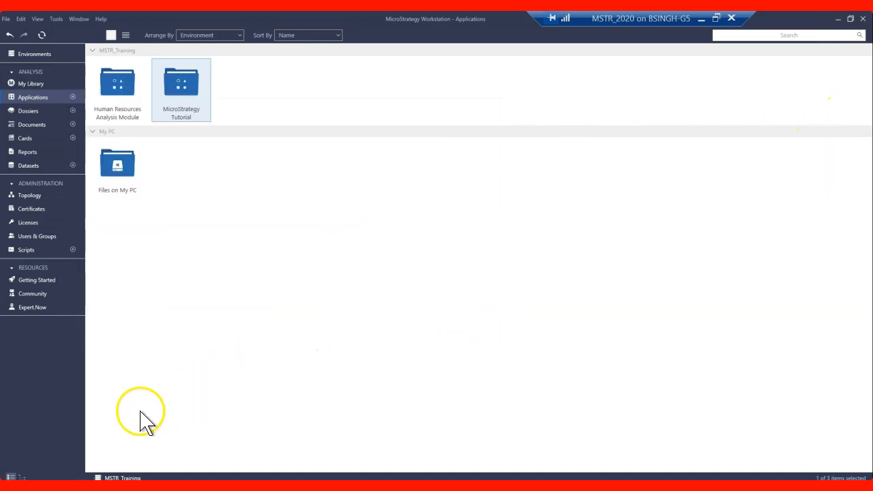
Step: Run appwiz.cpl to open Programs and Features and maximize its window
key("super+r")
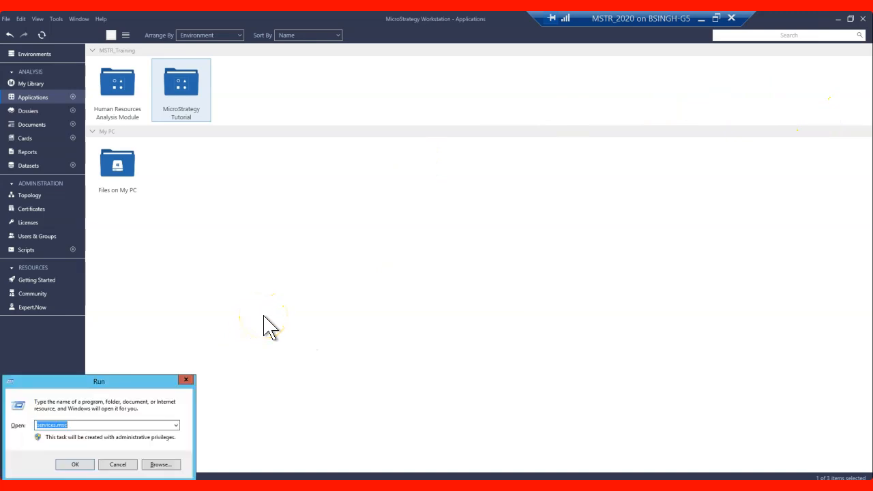
type("appw")
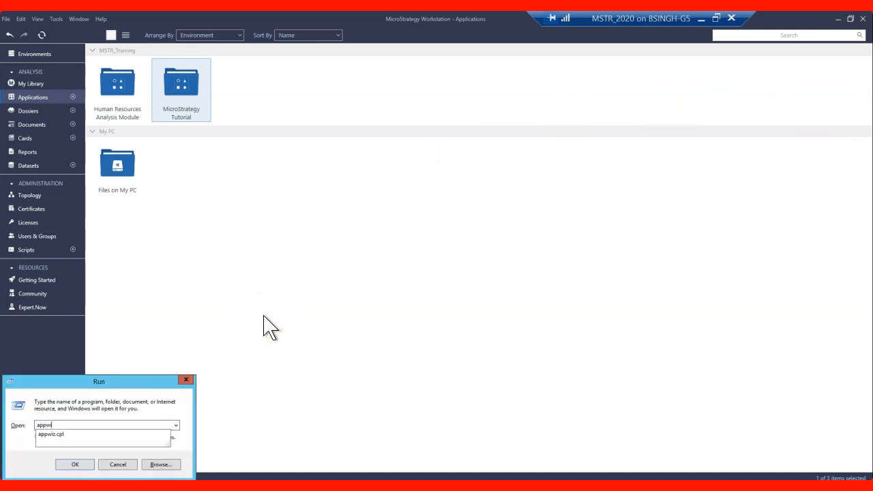
type("i")
key("Down")
key("Return")
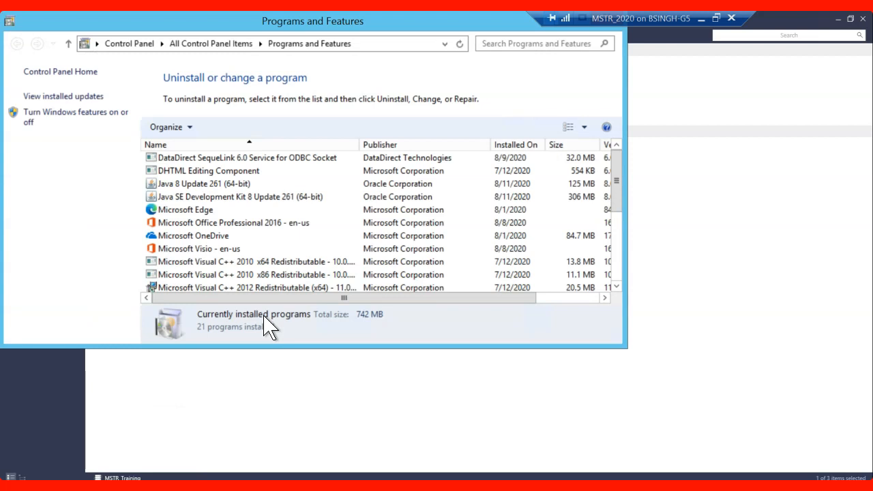
double_click(385, 22)
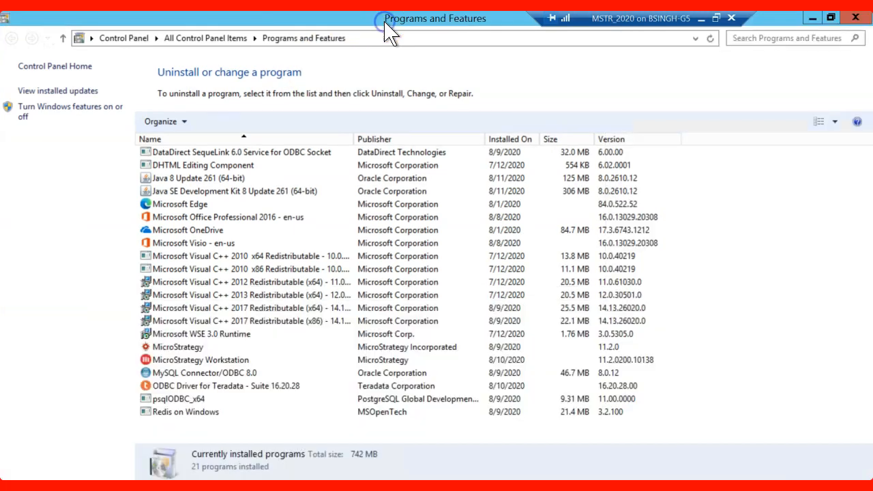
Step: Start the Change option for the installed MicroStrategy program and reposition its maintenance wizard
left_click(205, 361)
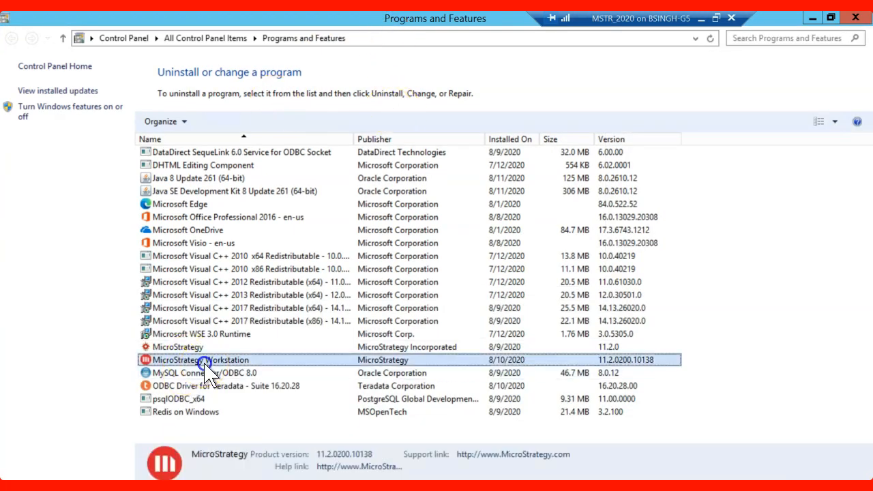
left_click(182, 348)
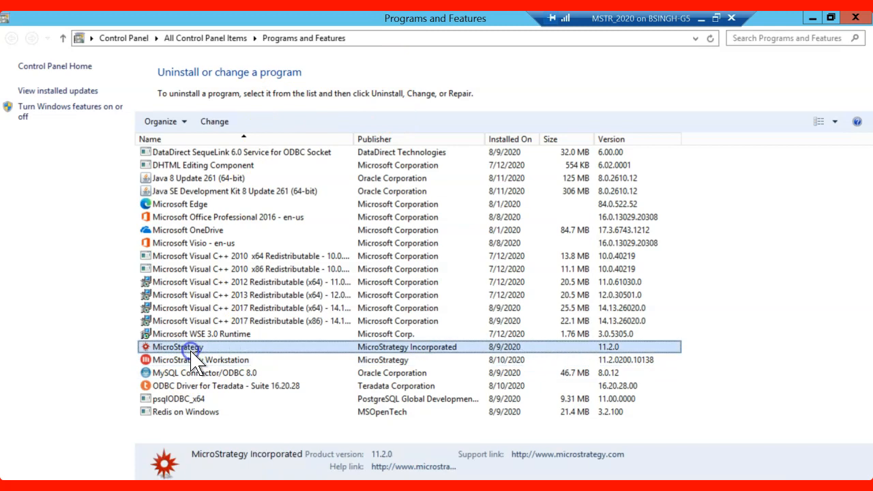
left_click(214, 122)
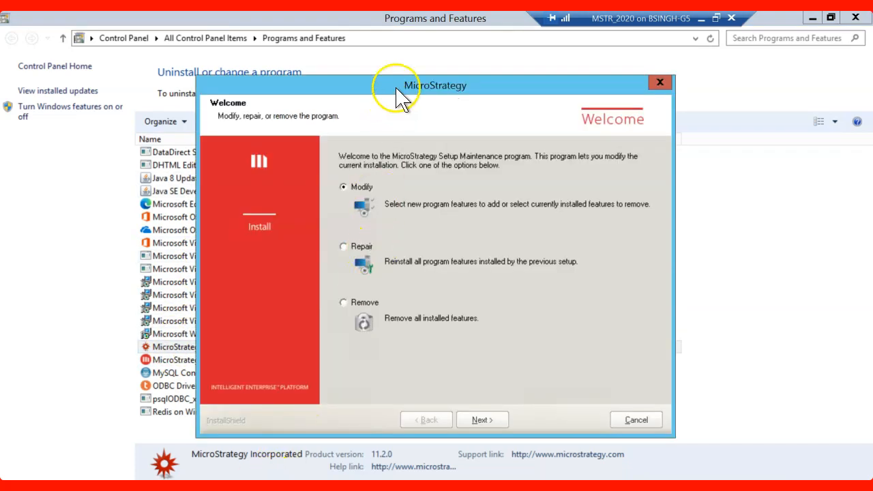
left_click_drag(397, 88, 340, 47)
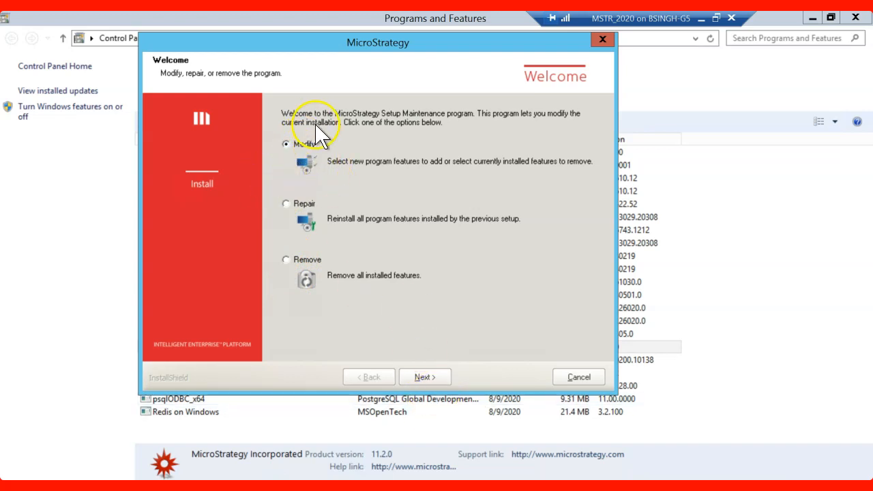
Step: Advance the MicroStrategy setup with Modify selected, continuing without a reboot and accepting the license agreement, up to component selection
left_click(437, 377)
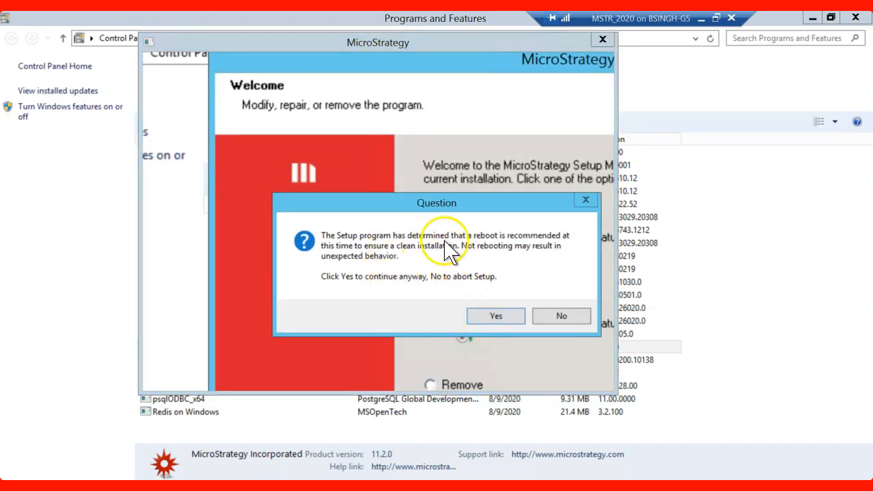
left_click(508, 317)
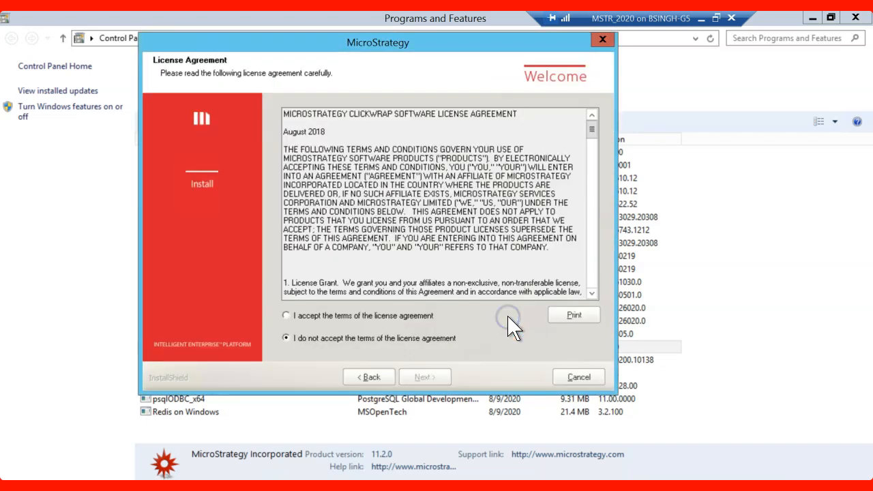
left_click(386, 316)
left_click(424, 377)
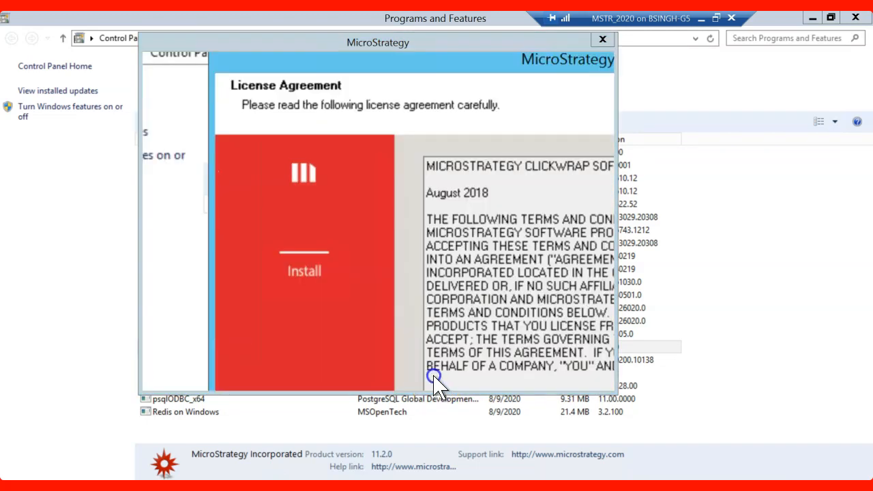
left_click(424, 377)
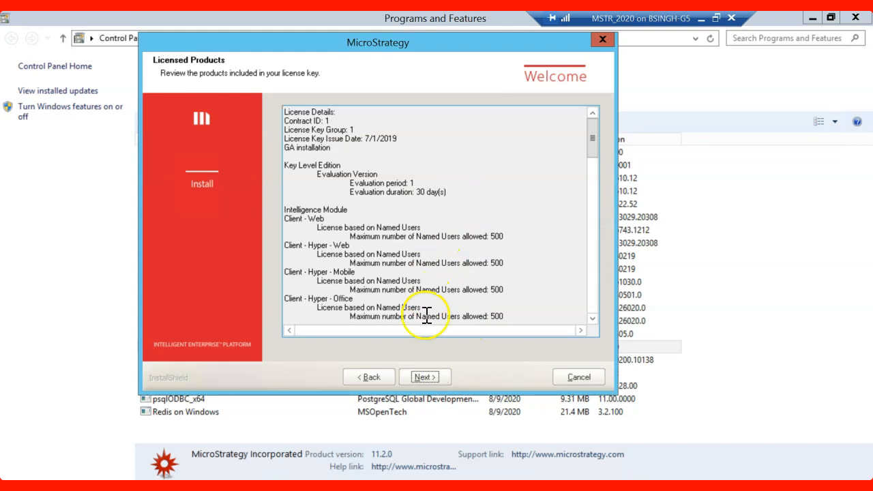
left_click(424, 377)
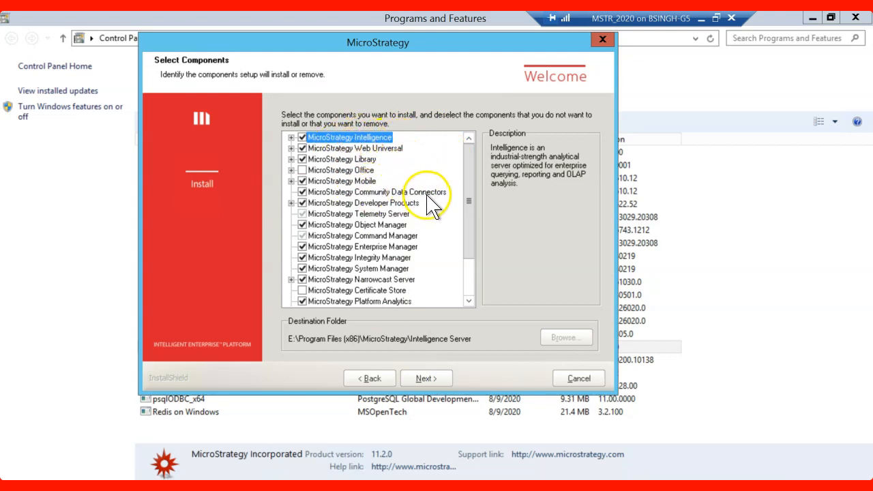
Step: Examine the Developer Products and Platform Analytics entries in the setup's component list, and exit the setup without installing changes
left_click(291, 202)
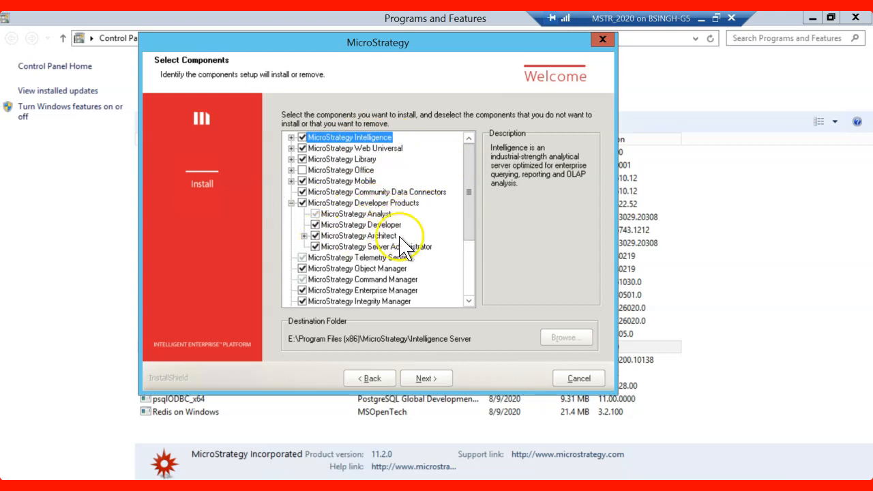
left_click(304, 236)
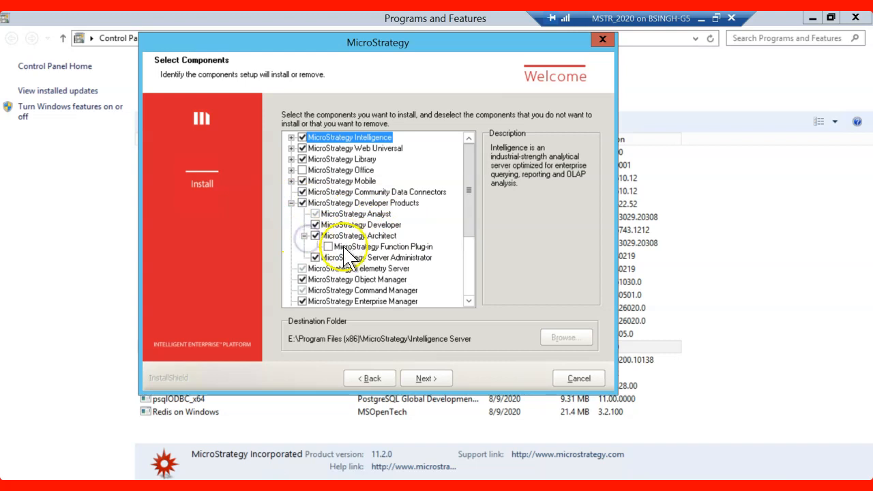
scroll(387, 259, "down", 1)
scroll(387, 266, "down", 3)
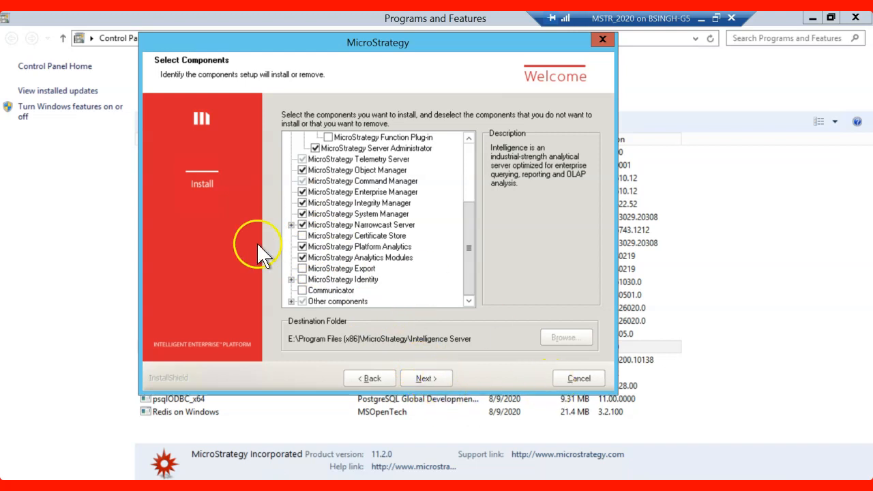
left_click(302, 257)
left_click(386, 248)
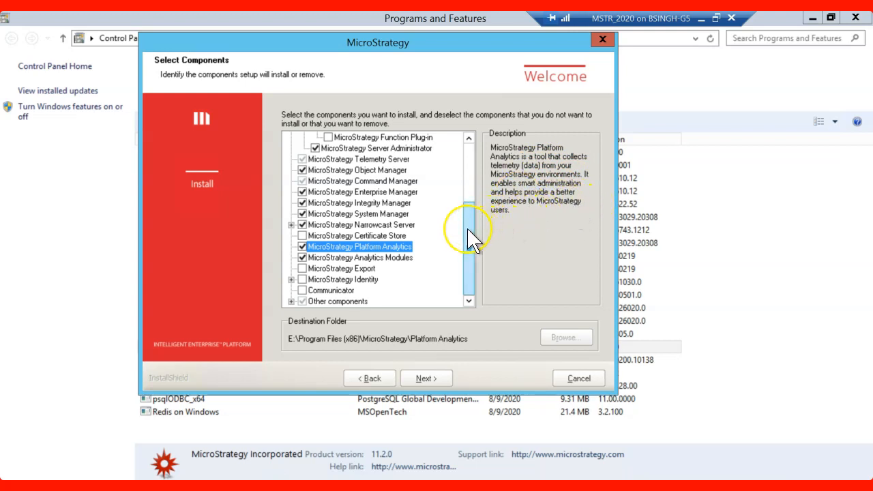
left_click_drag(468, 230, 468, 219)
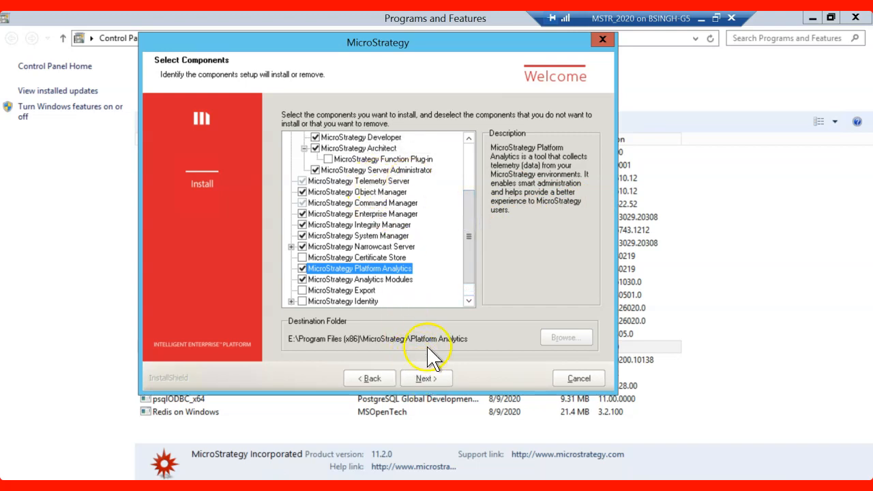
left_click(581, 379)
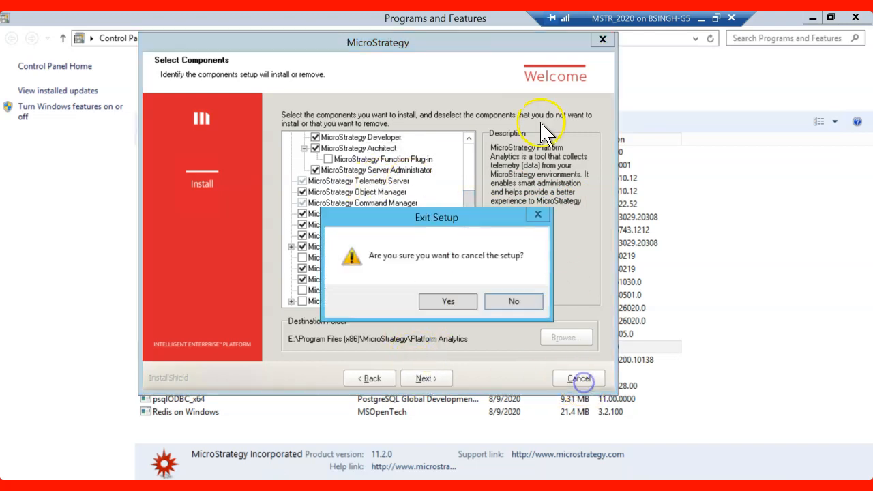
left_click(450, 302)
left_click(434, 376)
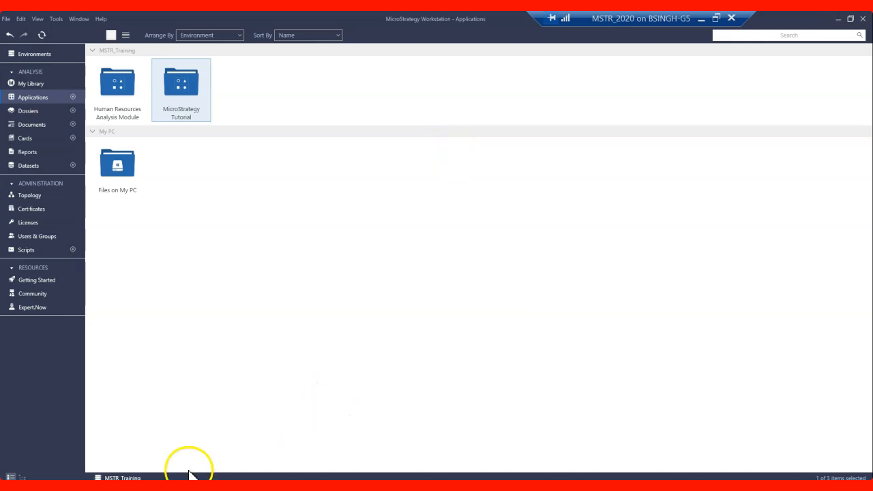
Step: Open the Windows Services console and check the Apache Kafka and Apache Tomcat 9.0 services
key("super+r")
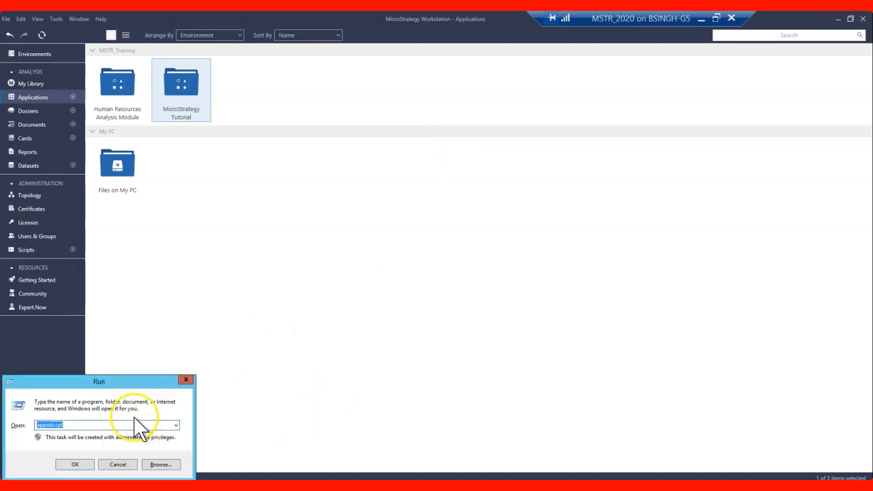
key("Return")
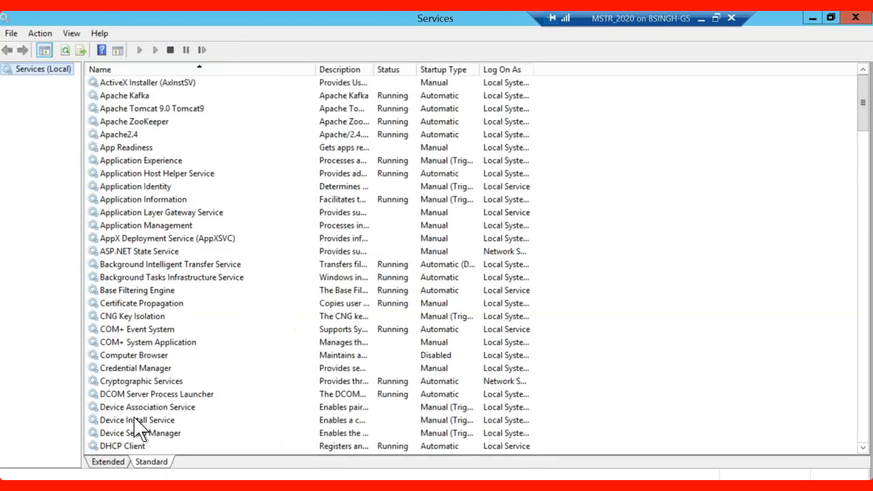
left_click(146, 96)
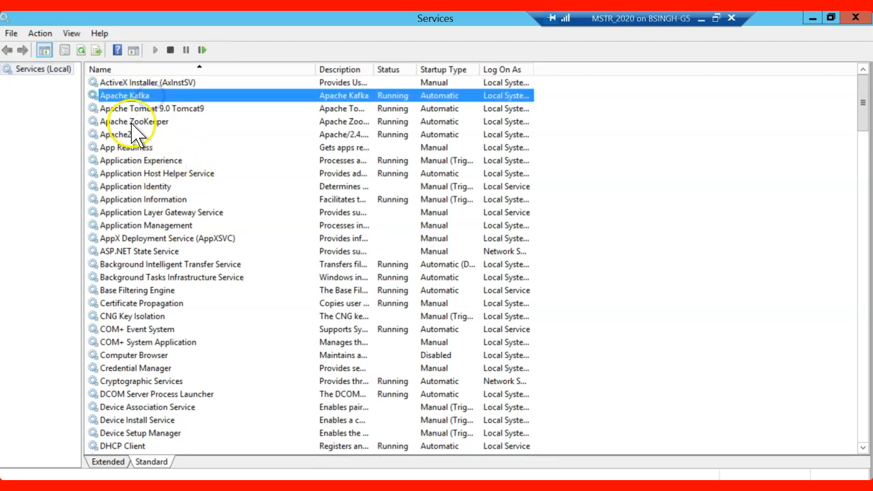
left_click(140, 109)
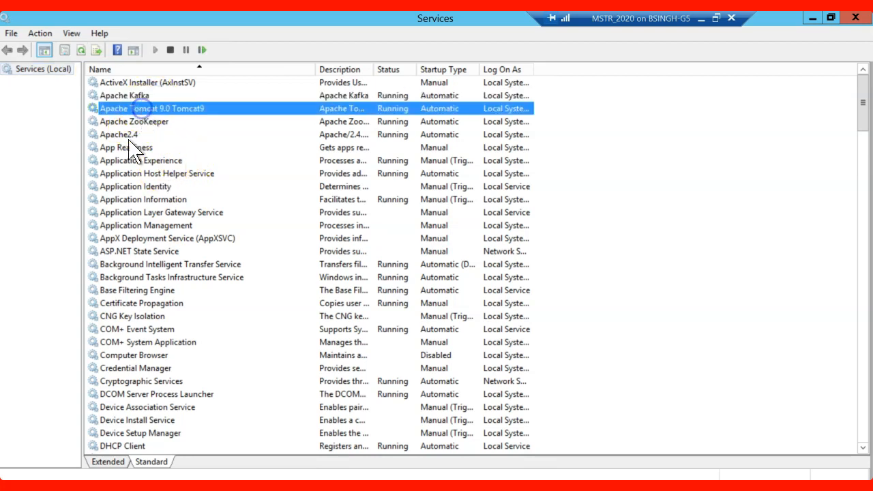
left_click(130, 96)
left_click(133, 109)
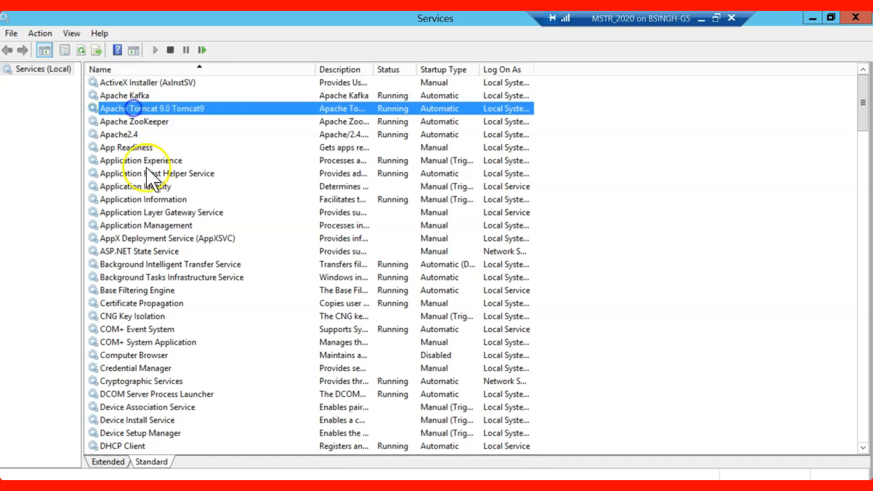
Step: Stop the Apache Tomcat 9.0 Tomcat9 service in the Services console after checking the MicroStrategy Workstation window
left_click(811, 19)
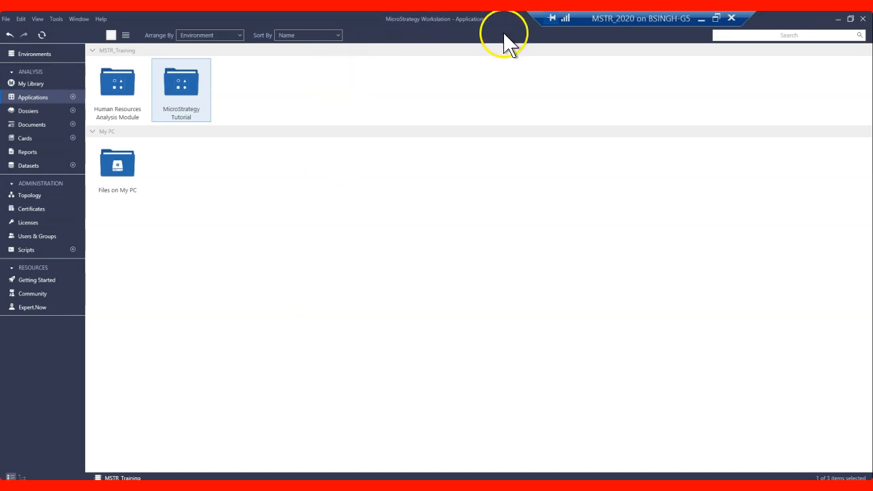
key("alt+Tab")
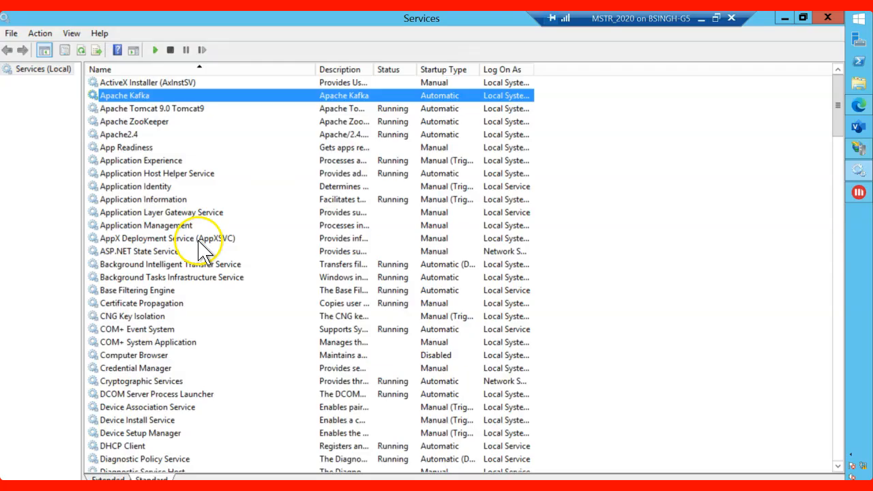
left_click(191, 110)
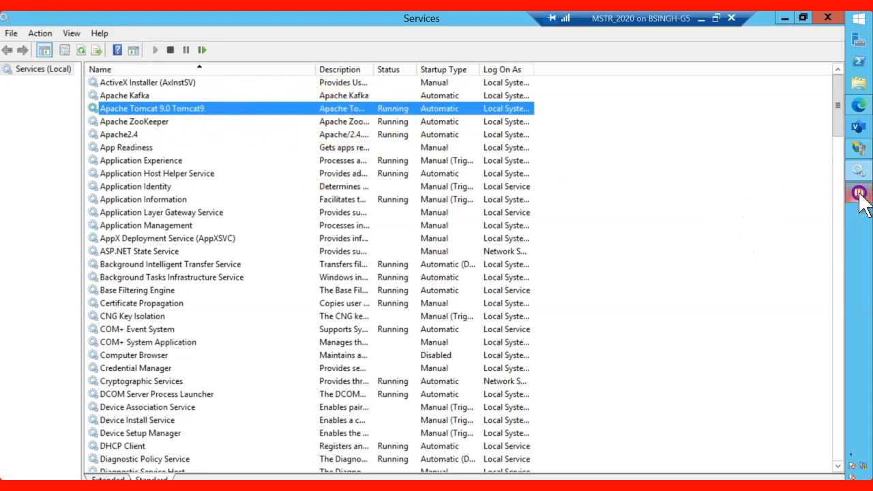
left_click(858, 170)
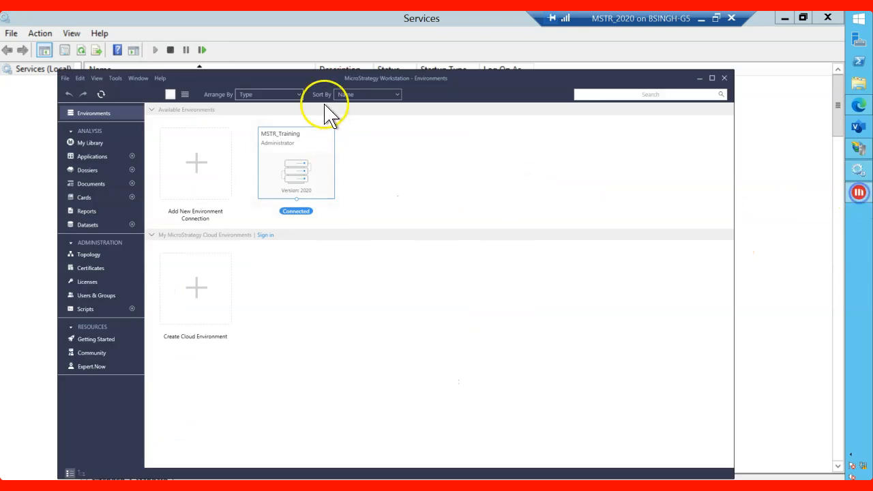
left_click(344, 30)
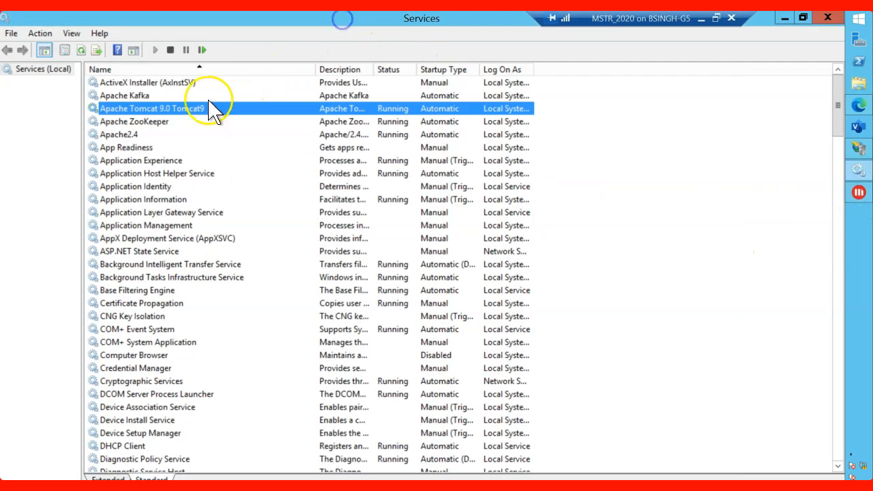
left_click(170, 50)
Step: Switch to MicroStrategy Workstation, disconnect the MSTR_Training environment, and return to the Services console
left_click(858, 170)
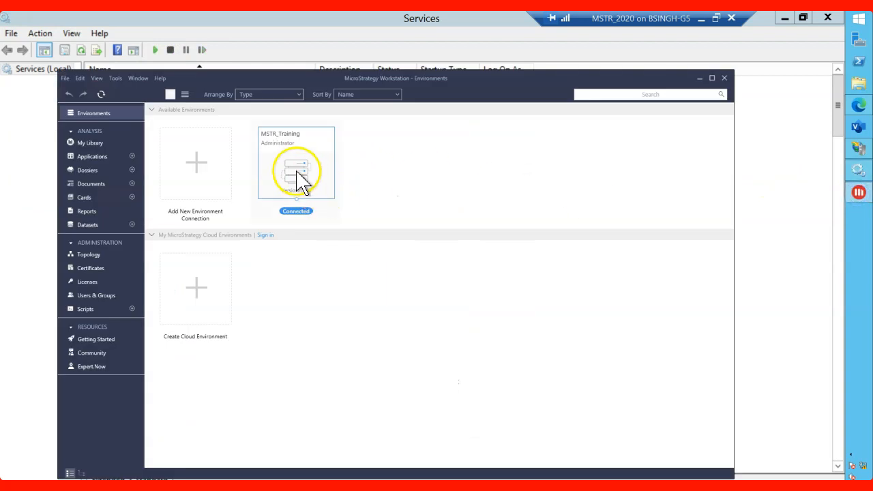
right_click(322, 167)
left_click(334, 176)
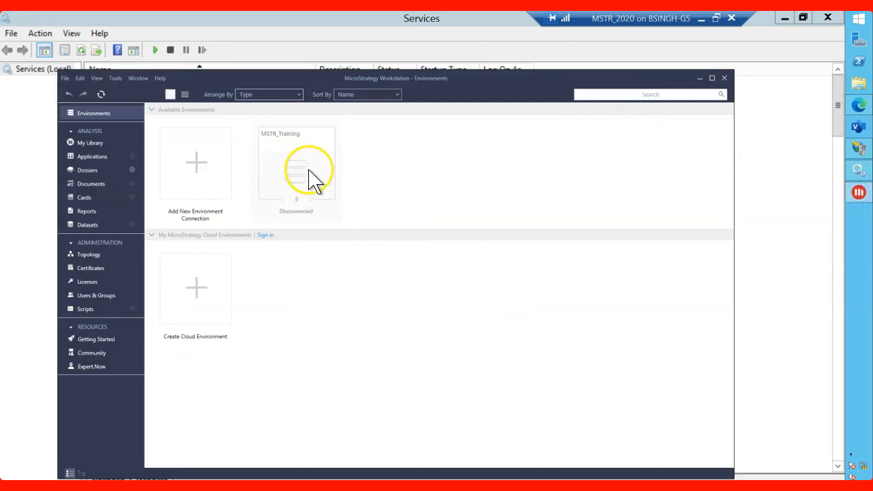
left_click(348, 40)
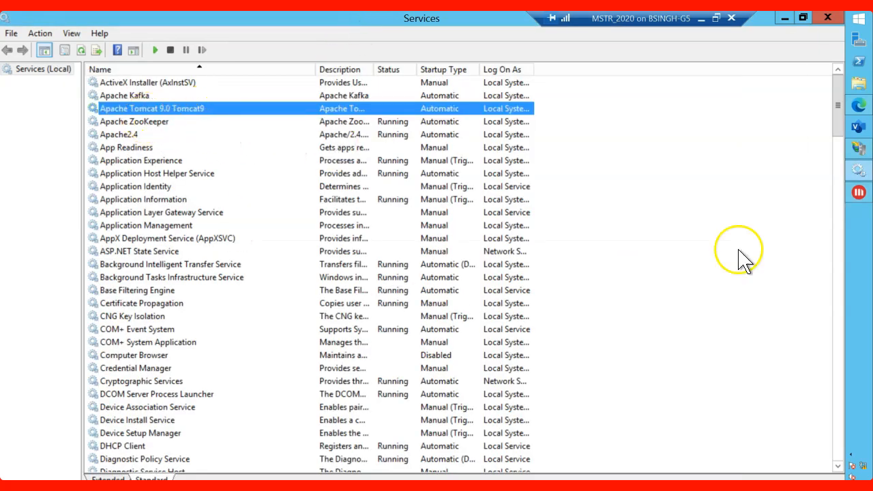
Step: Try to connect to MSTR_Training in Workstation, expand the connection error's details, and move the error message clear of the login dialog
left_click(860, 196)
left_click(297, 171)
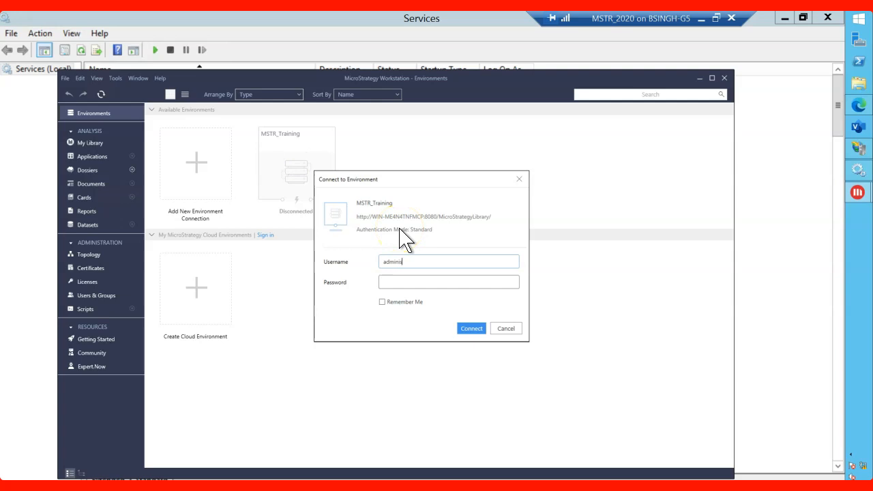
key("Escape")
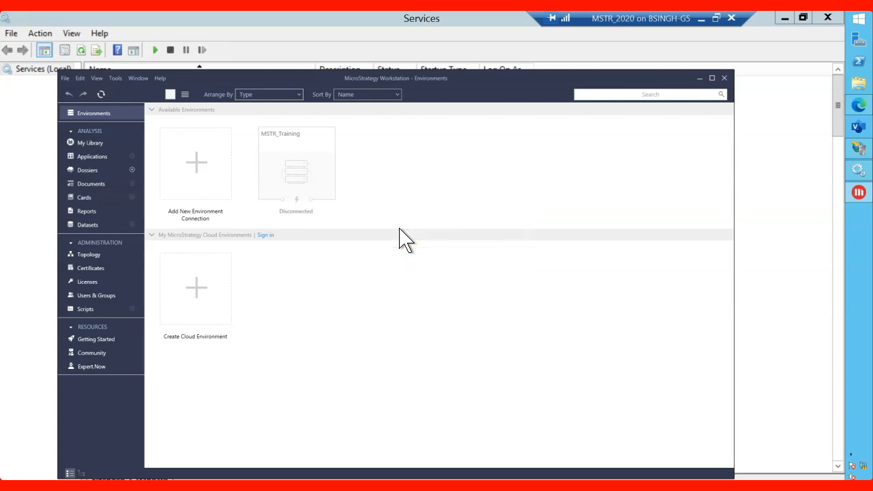
left_click(291, 170)
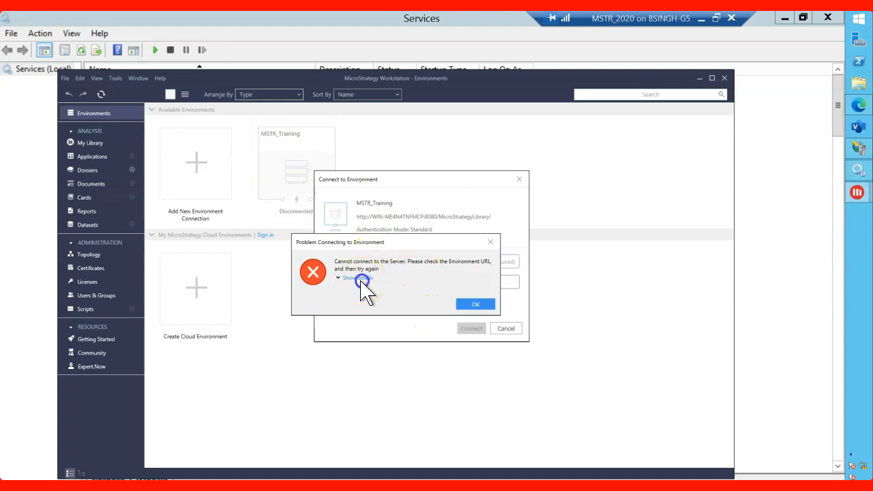
left_click(363, 278)
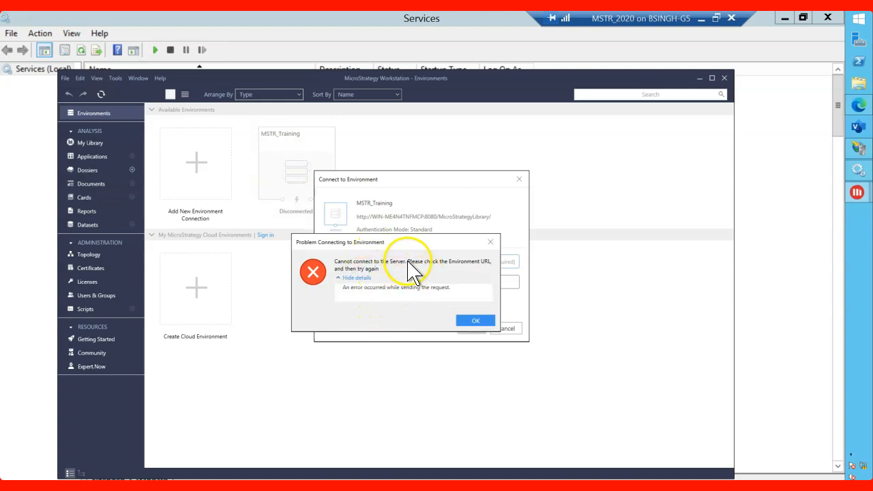
left_click_drag(408, 244, 643, 154)
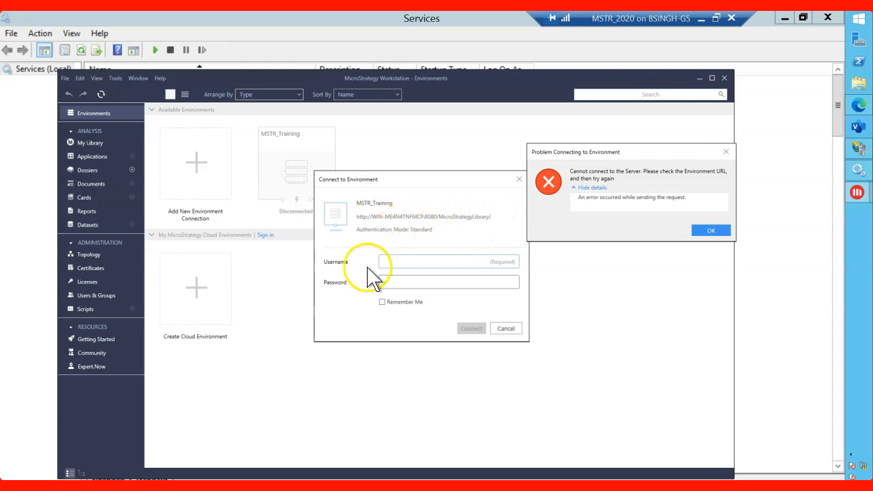
Step: Start the Apache Tomcat 9.0 Tomcat9 service in the Services console, and dismiss the connection error in Workstation
left_click(858, 170)
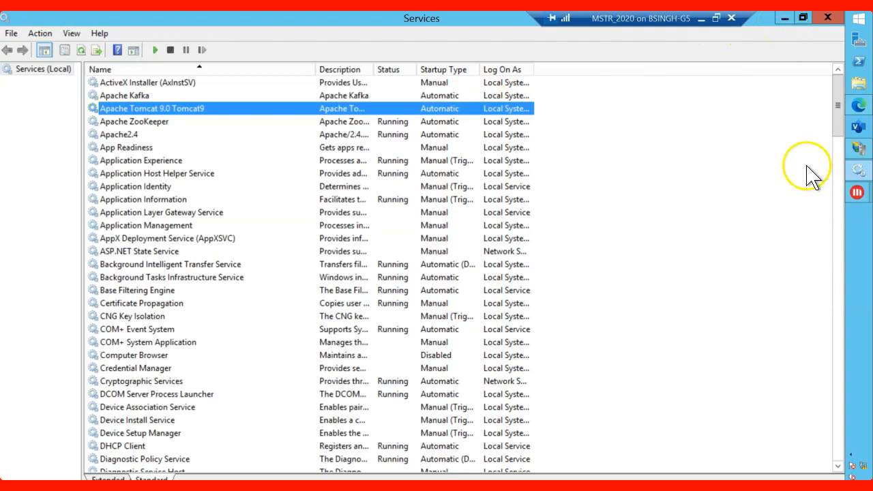
left_click(155, 51)
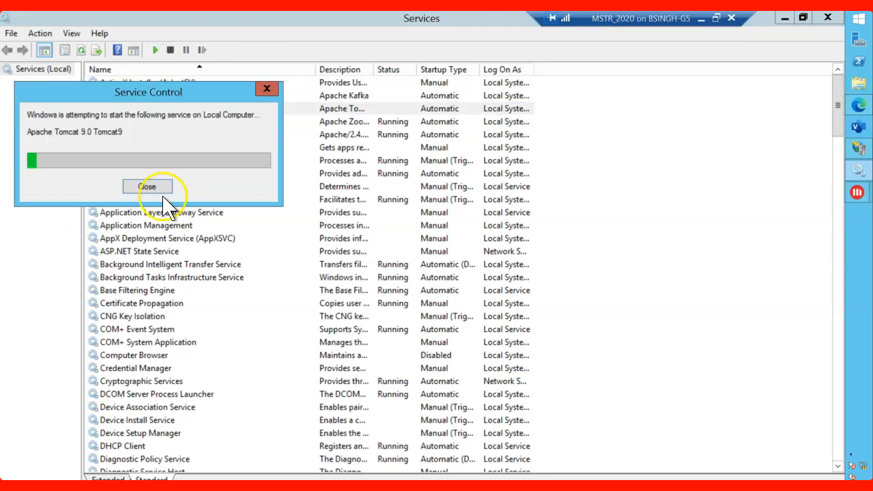
mouse_move(857, 197)
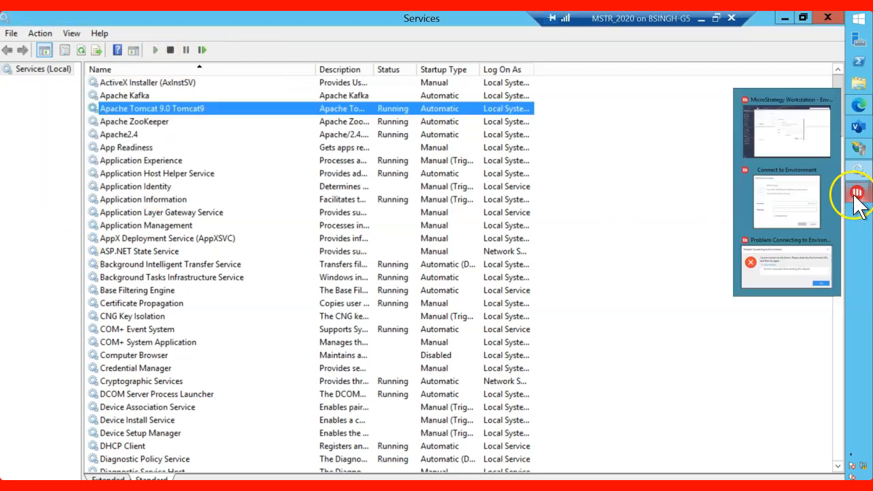
left_click(800, 266)
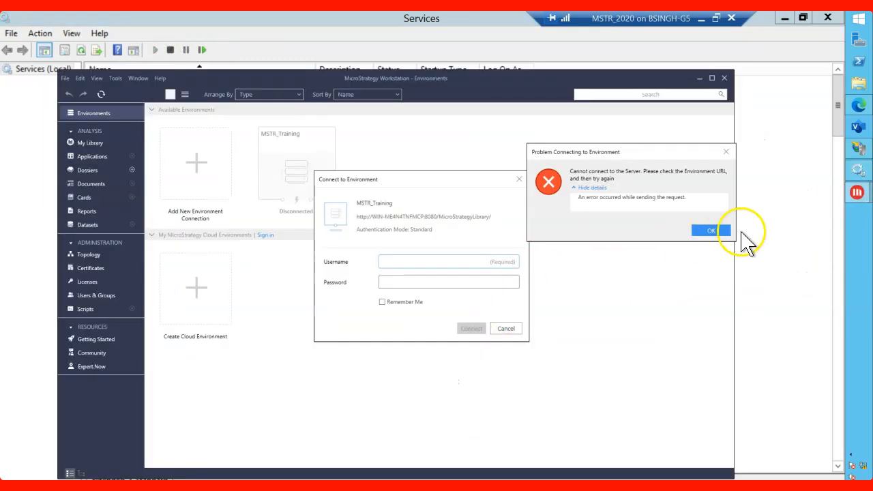
left_click(717, 230)
Step: Try to connect to MSTR_Training with the username administrator, and retry opening the environment connection
left_click(437, 261)
type("administrator")
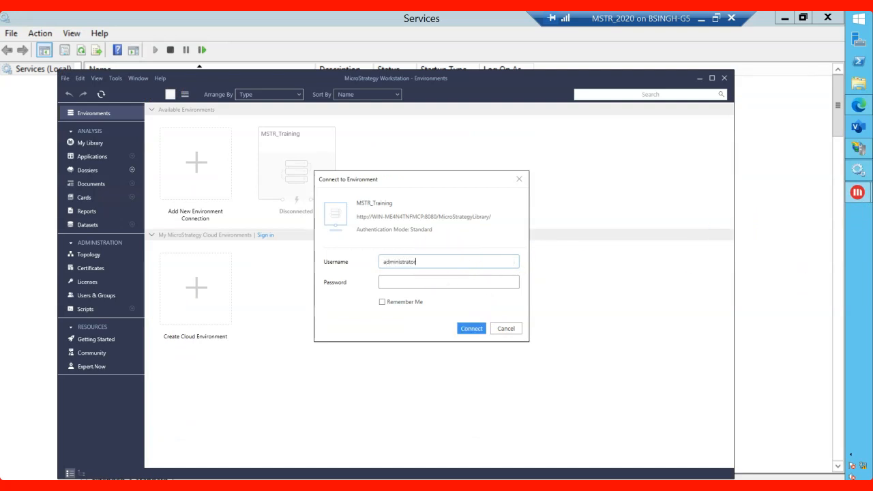
left_click(471, 329)
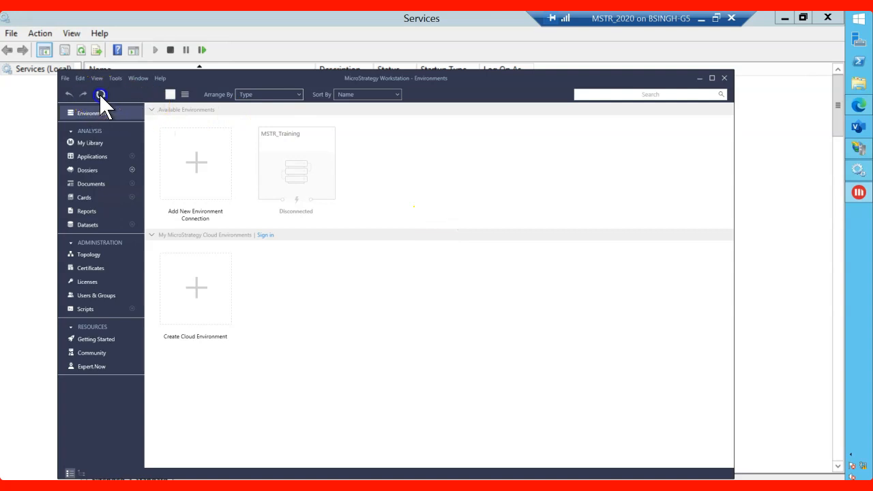
left_click(254, 162)
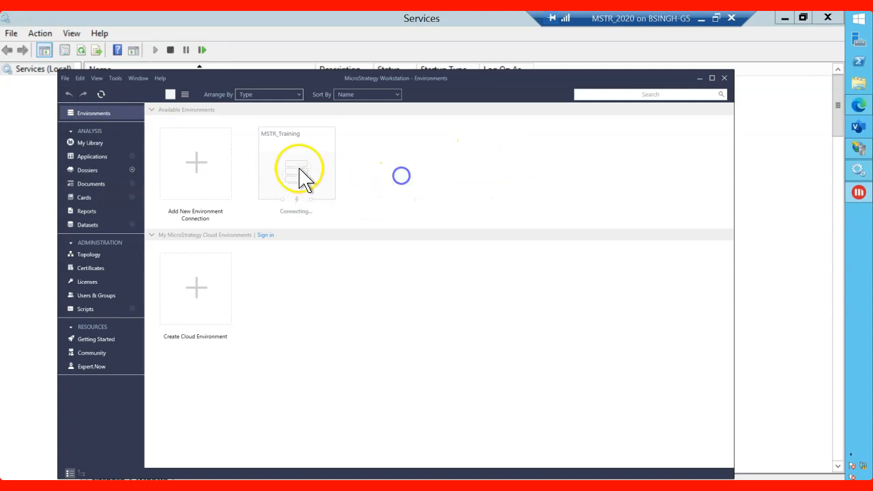
left_click(296, 170)
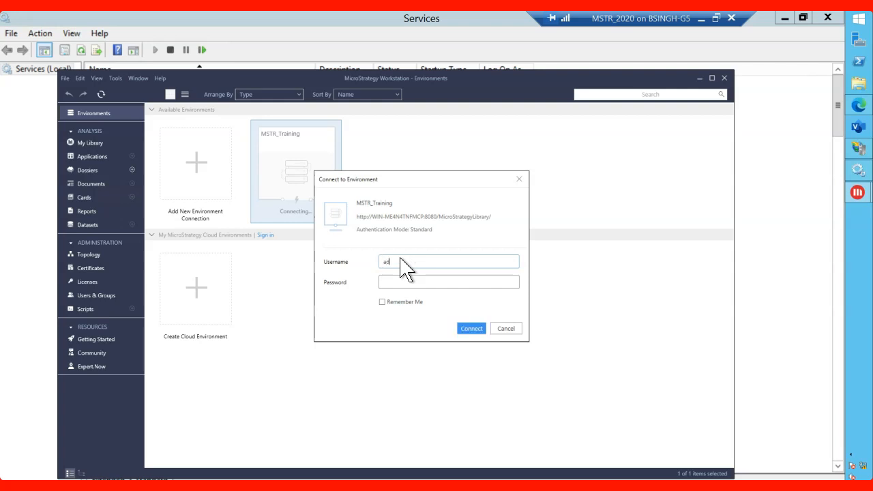
key("Escape")
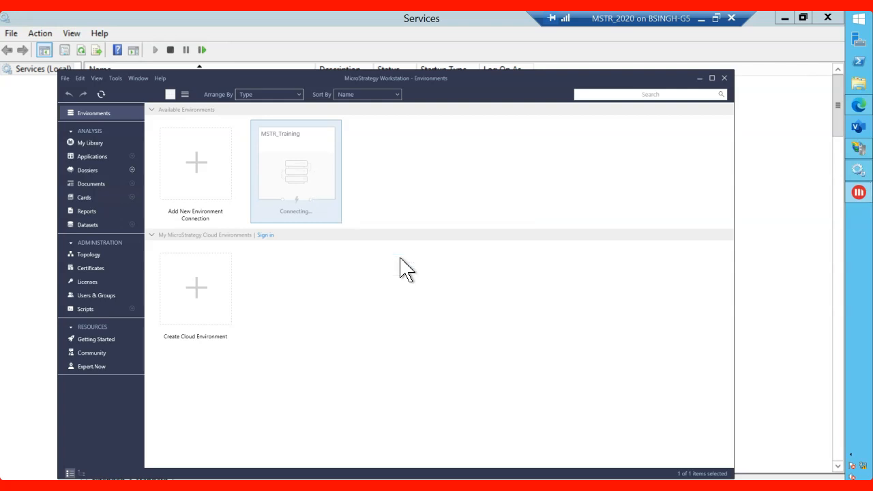
Step: Close Workstation and start the Apache Kafka service in the Services console
left_click(724, 78)
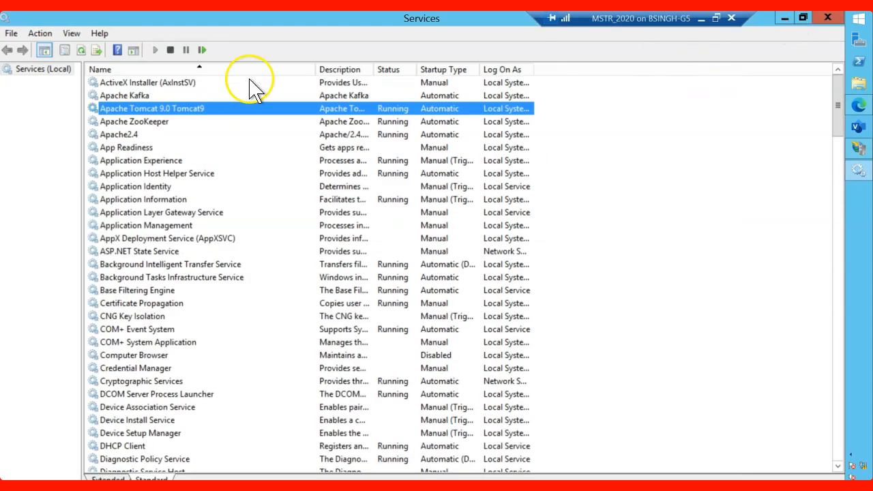
left_click(194, 95)
left_click(155, 50)
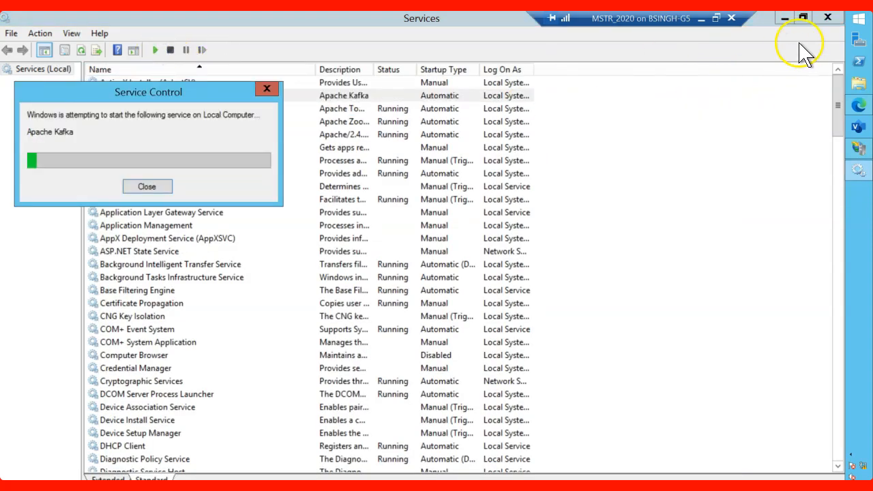
Step: Add the Desktop toolbar to the Windows taskbar and use its Workstation shortcut to run MicroStrategy Workstation as administrator
right_click(861, 292)
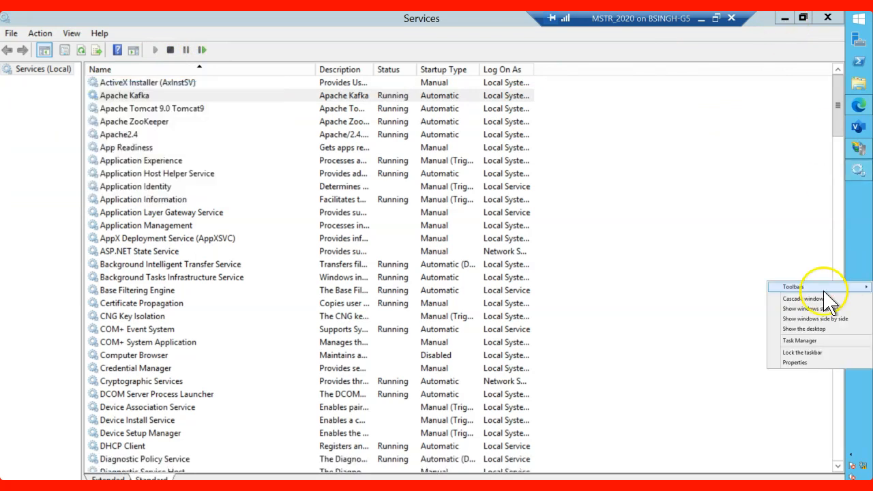
mouse_move(804, 287)
left_click(716, 317)
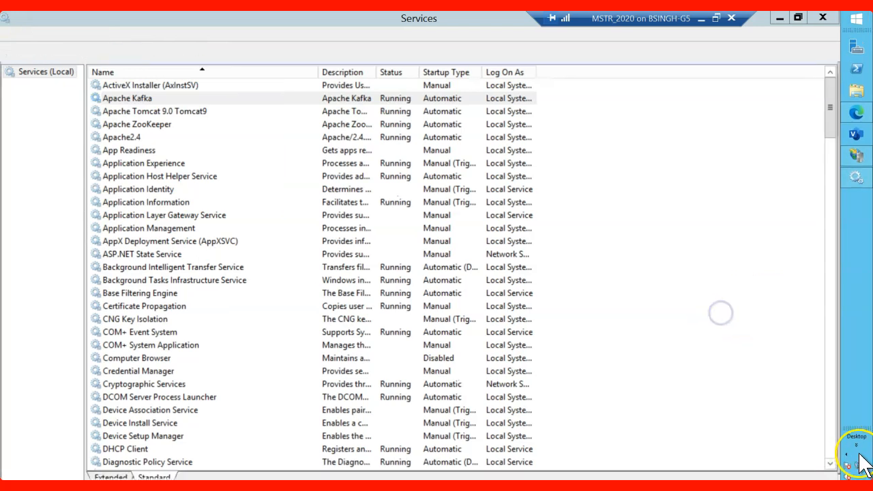
left_click(856, 444)
right_click(818, 409)
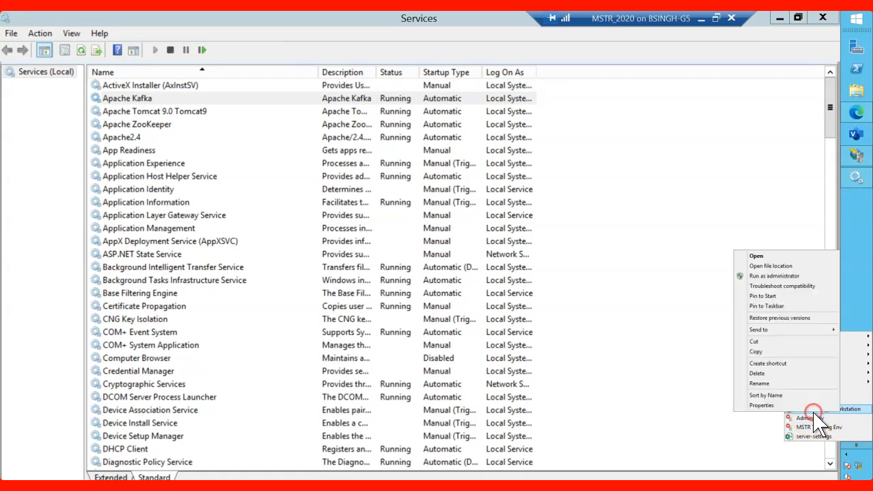
left_click(781, 276)
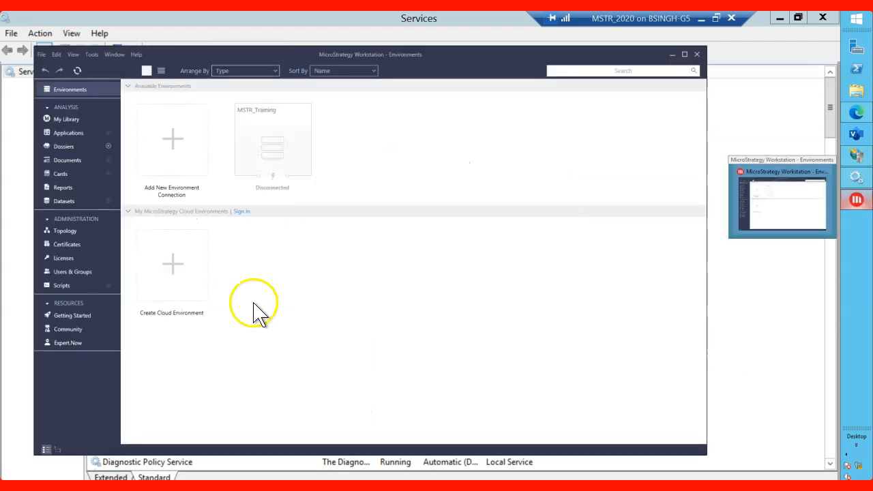
Step: Connect to the MSTR_Training environment with the username administrator and a blank password, and minimize Workstation
left_click(279, 170)
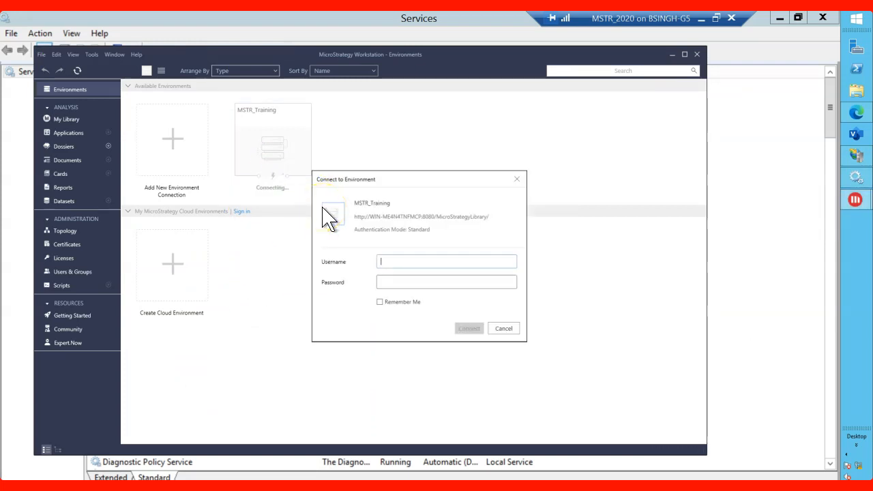
left_click(423, 262)
type("administrator")
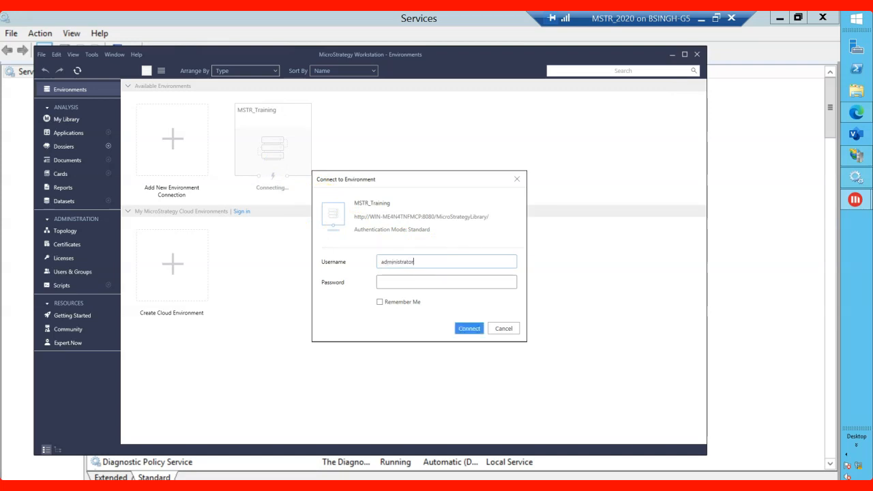
key("Return")
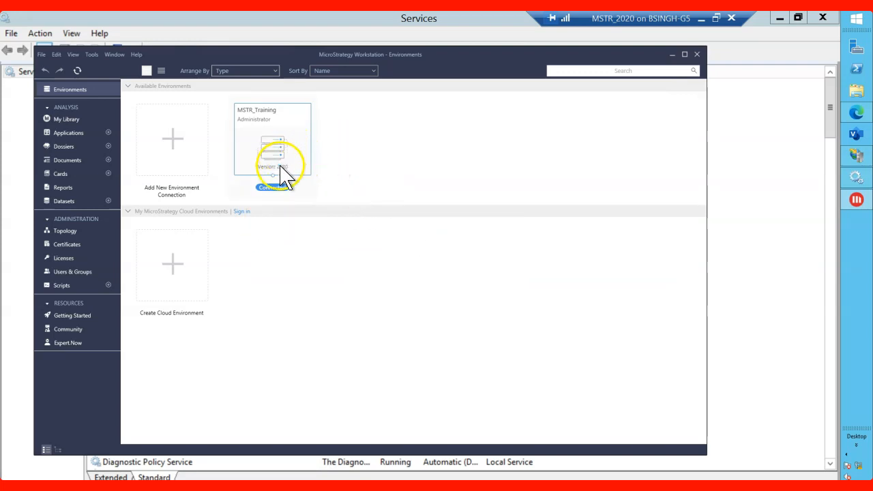
left_click(673, 53)
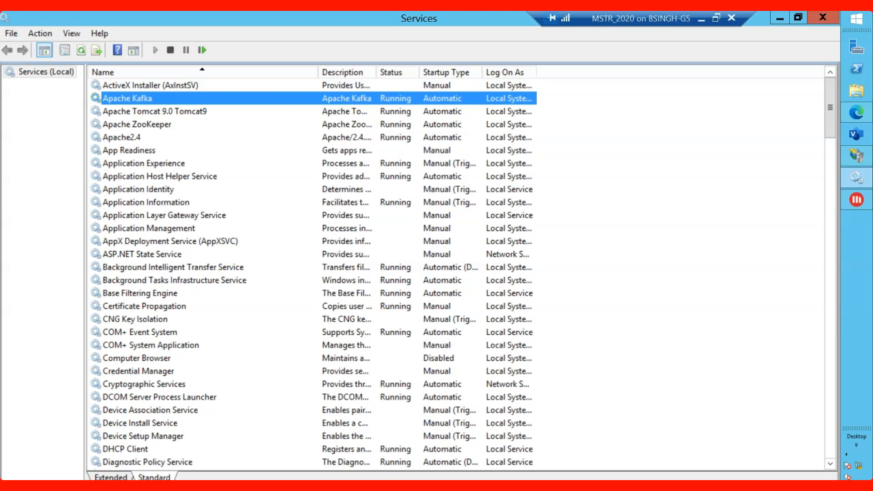
left_click(656, 204)
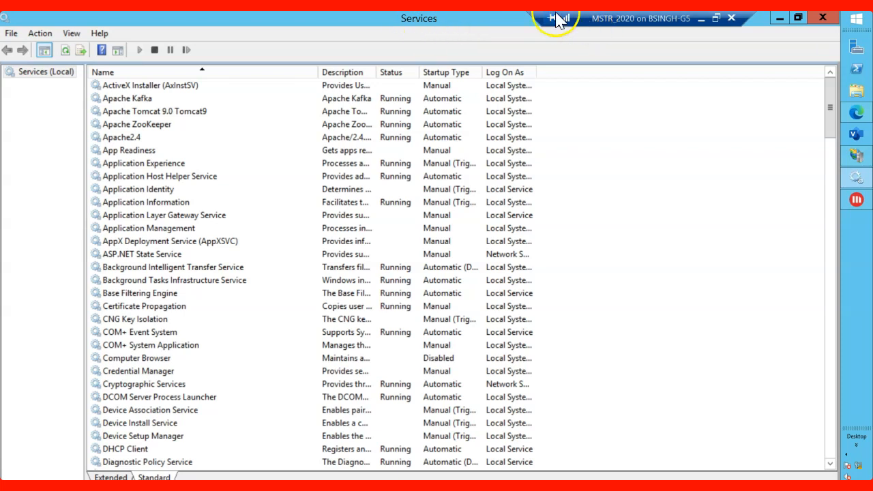
mouse_move(527, 16)
left_mouse_down()
mouse_move(557, 16)
mouse_move(522, 17)
left_mouse_up()
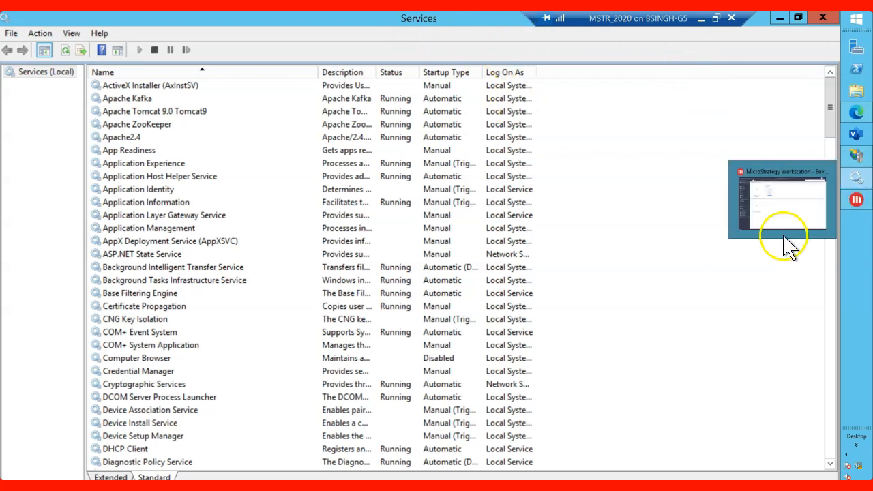
mouse_move(856, 156)
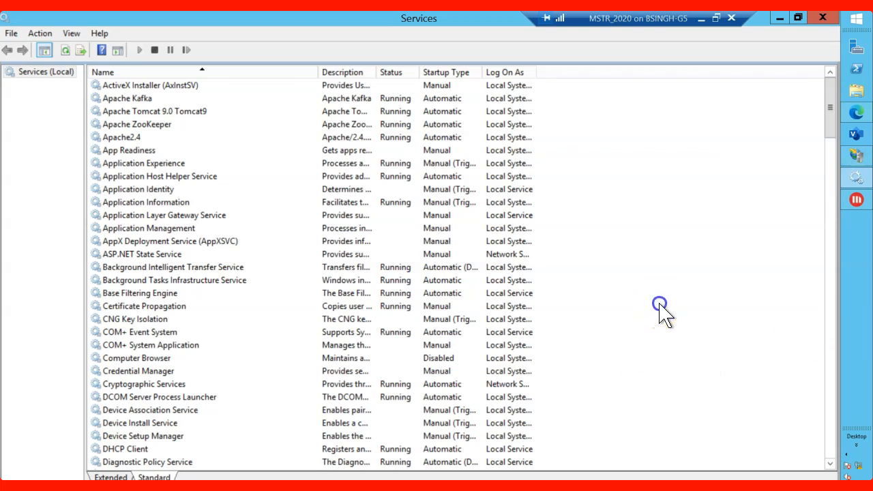
Step: Bring MicroStrategy Workstation back to the front and view the applications of the MSTR_Training environment
left_click_drag(633, 26, 655, 27)
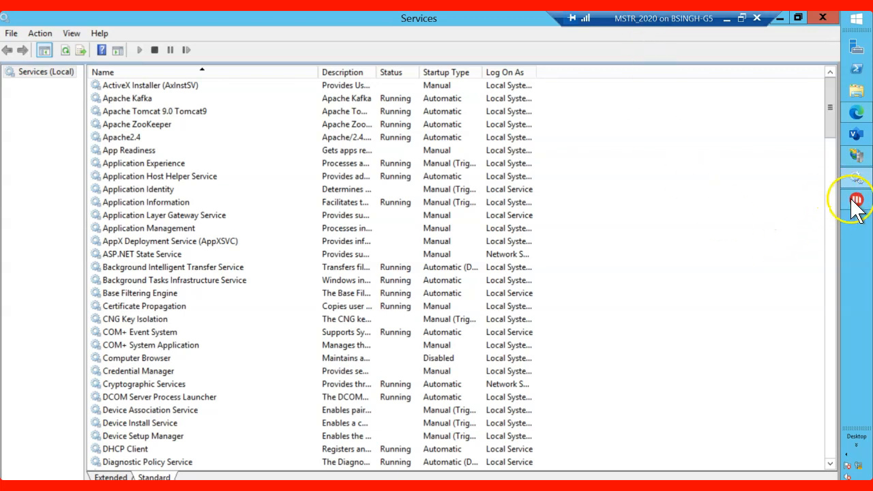
mouse_move(854, 203)
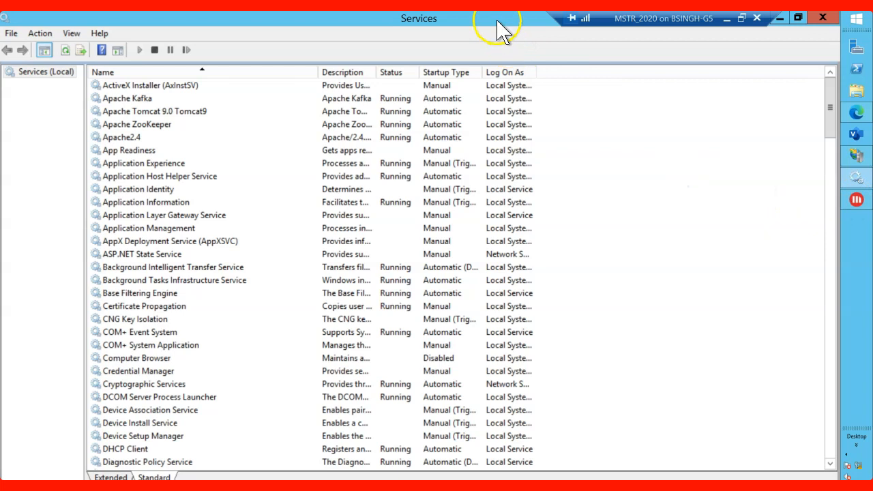
left_click(855, 200)
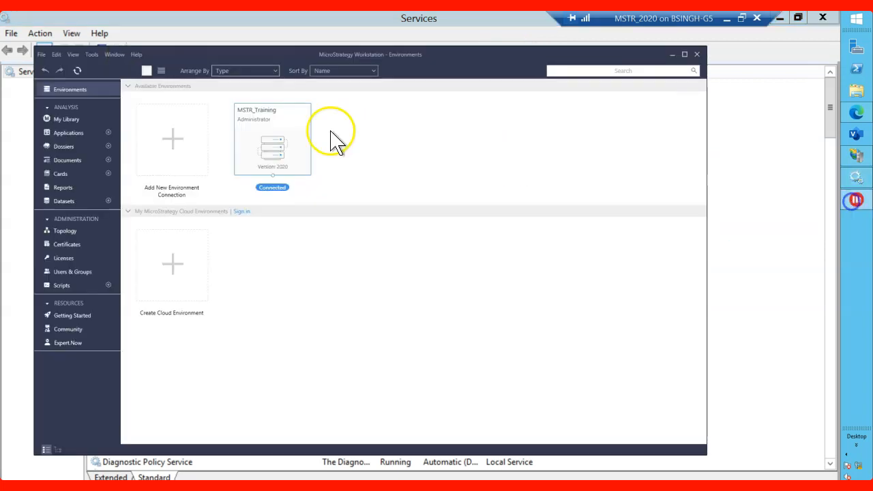
left_click(71, 133)
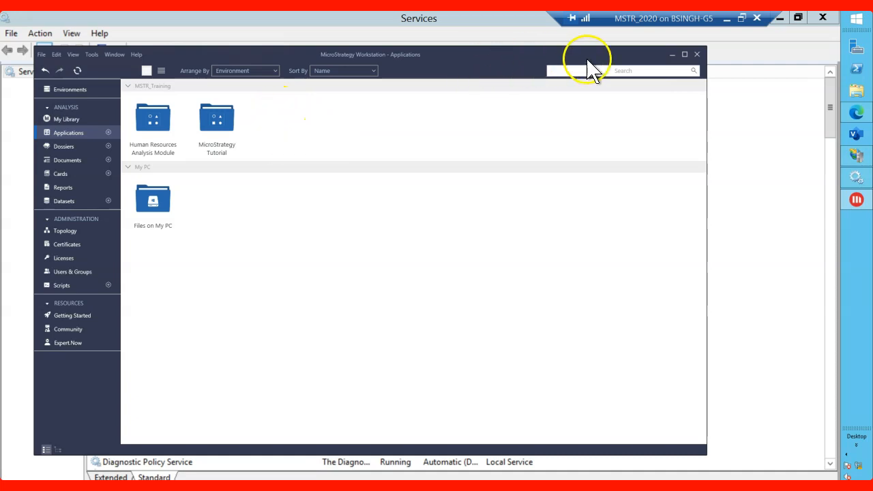
mouse_move(856, 113)
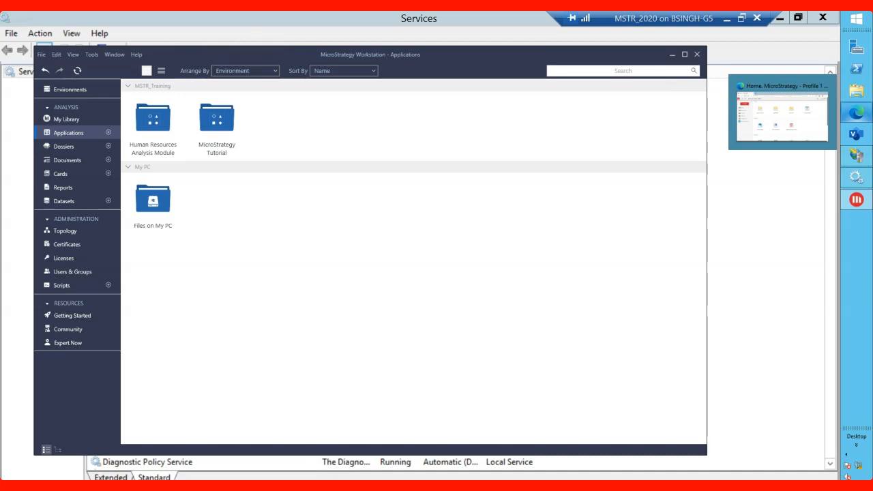
left_click(416, 131)
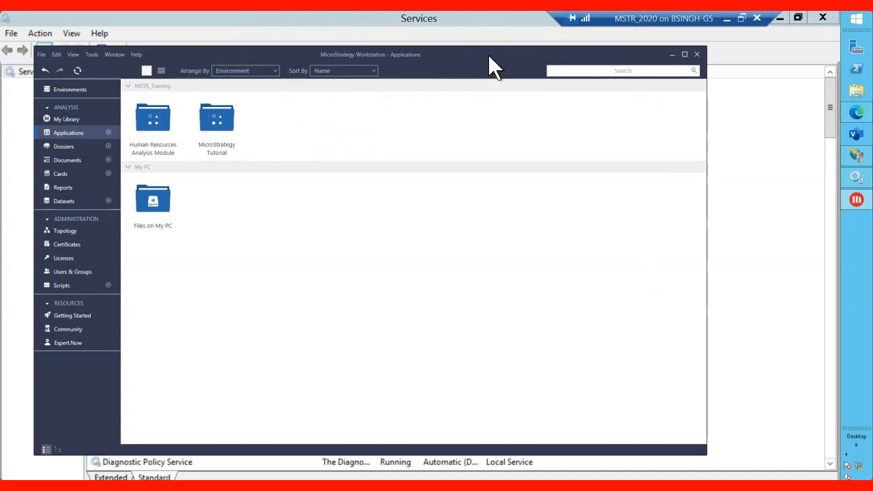
mouse_move(856, 113)
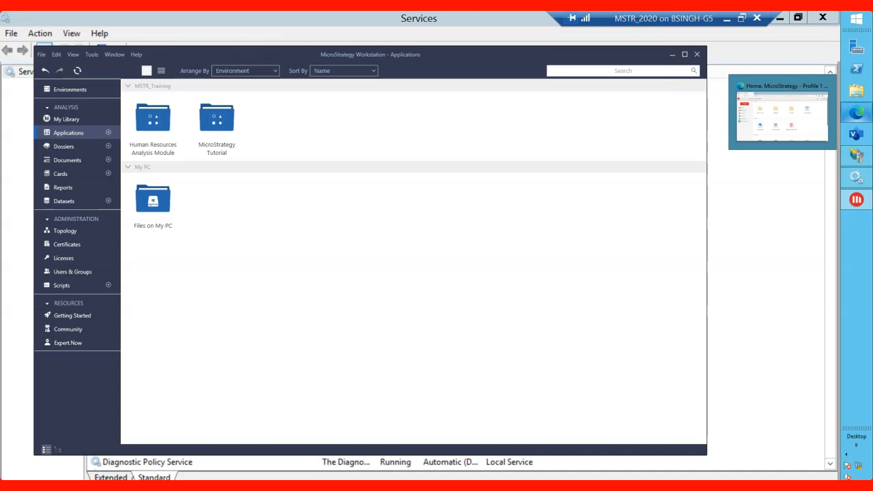
left_click(789, 296)
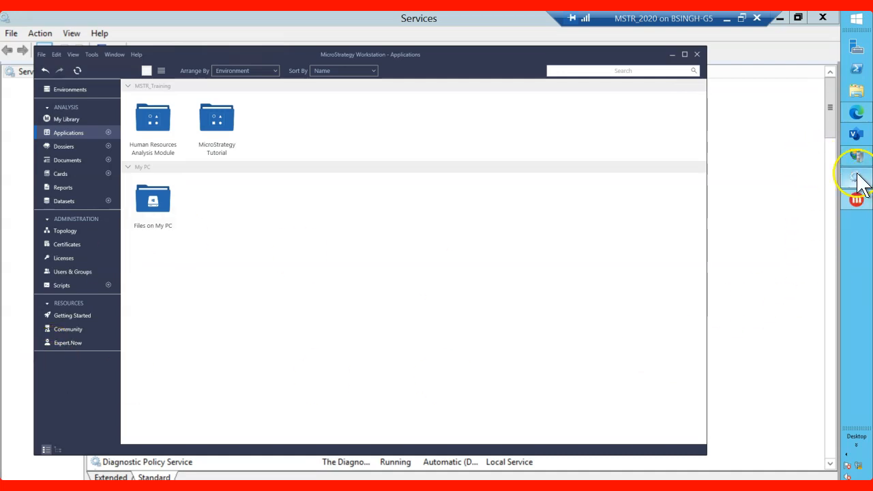
Step: Open Notepad and write the first list item "1. Enable Telemetry Logging For intelligence server."
left_click(857, 20)
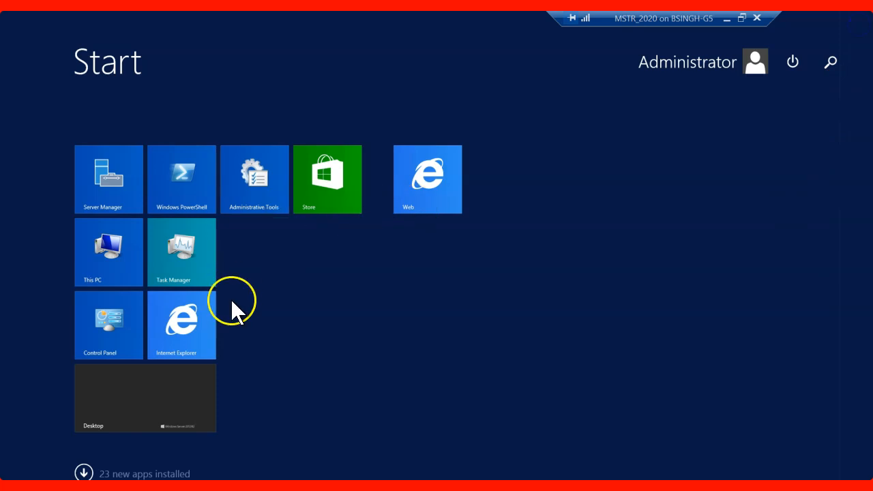
type("notepad")
key("Return")
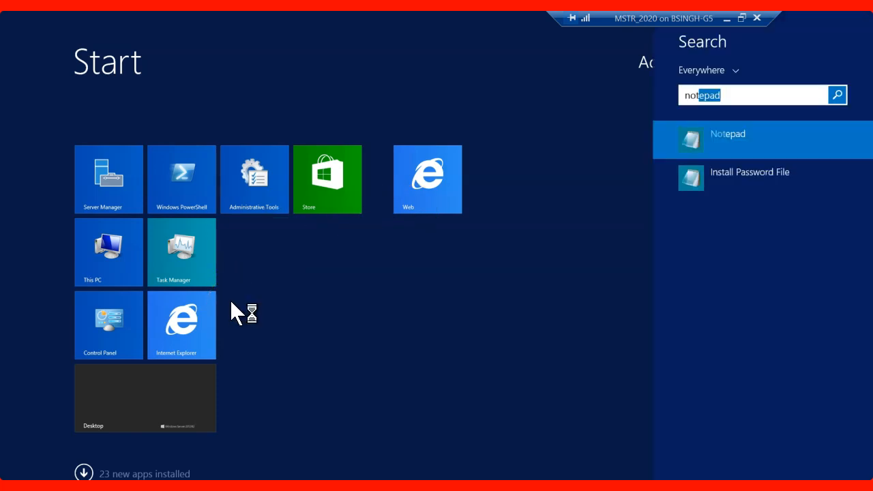
type("1. ")
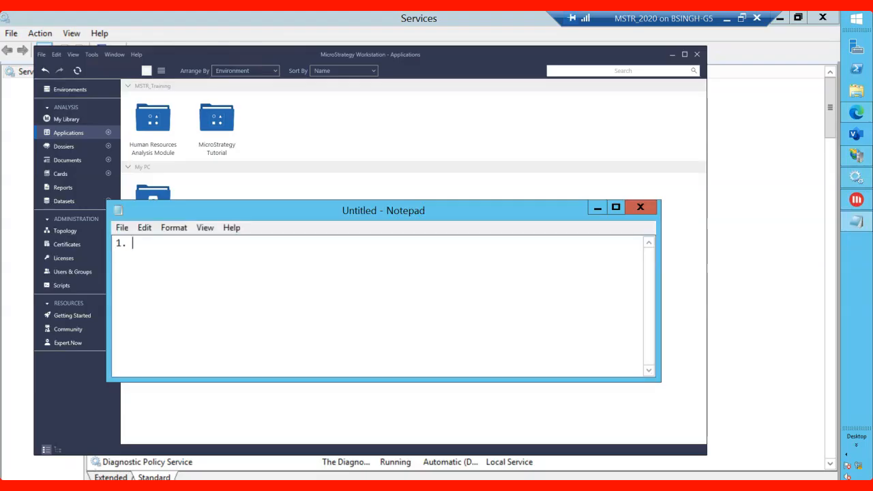
type("Enable Telemetry ")
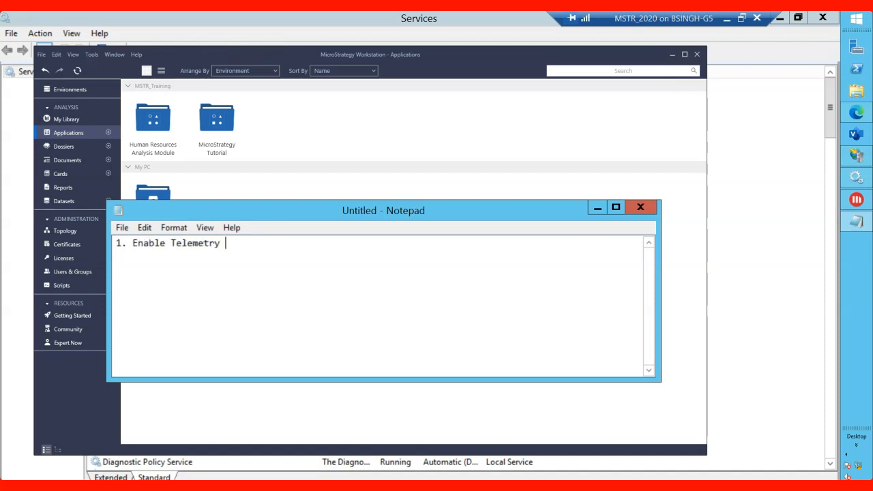
type("Logging For intelligence server.")
key("Return")
Step: Add the second list item "2. Create the Platform Analytics Project."
type("2.")
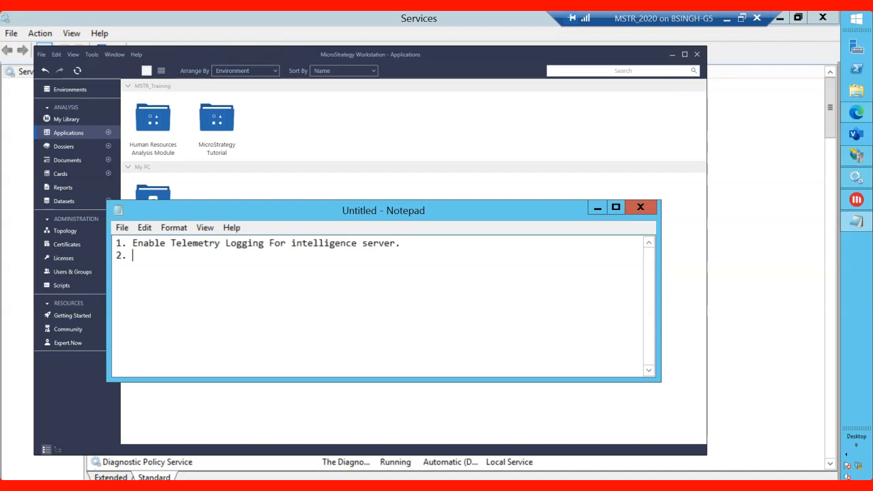
type(" Create ")
type("Pl")
key("BackSpace")
key("BackSpace")
type("the Platform ")
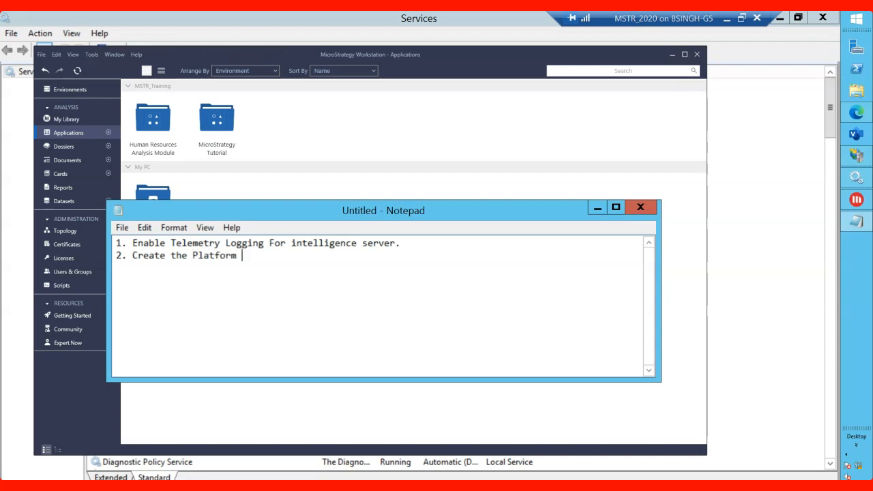
type("Analytics Project.")
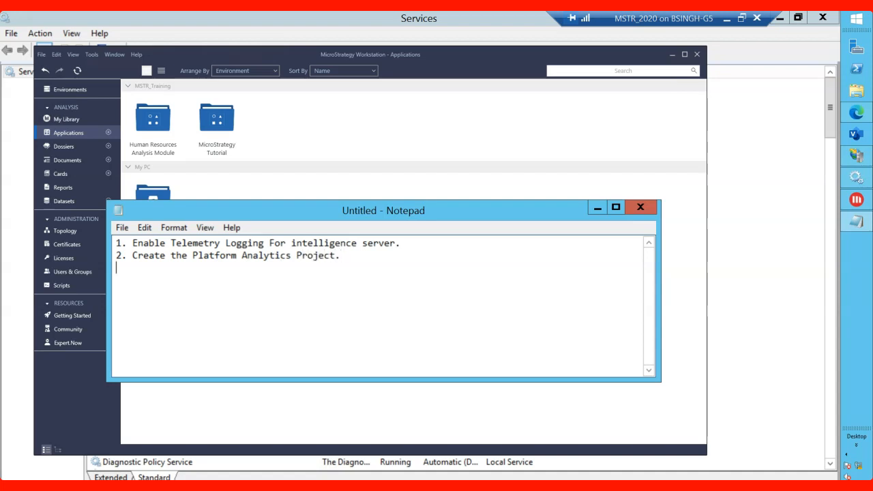
Step: Add the third list item "3. Load Object Telemetry to the Platform Analytics Data Repository."
type("Load Object Tel")
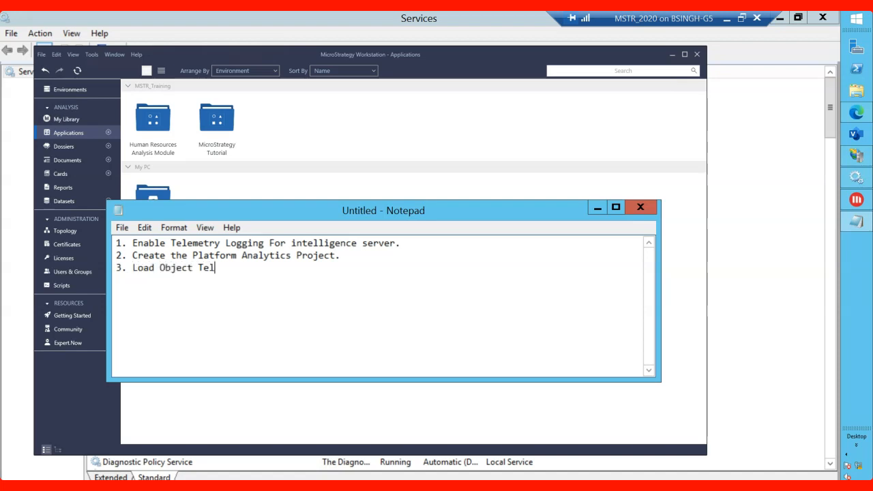
type("emetry to the Platform Analytics")
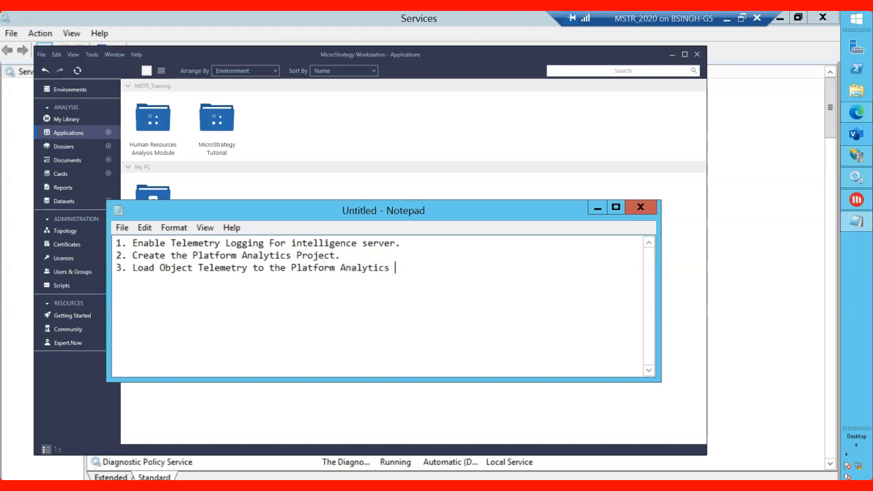
type(" Data Repository.")
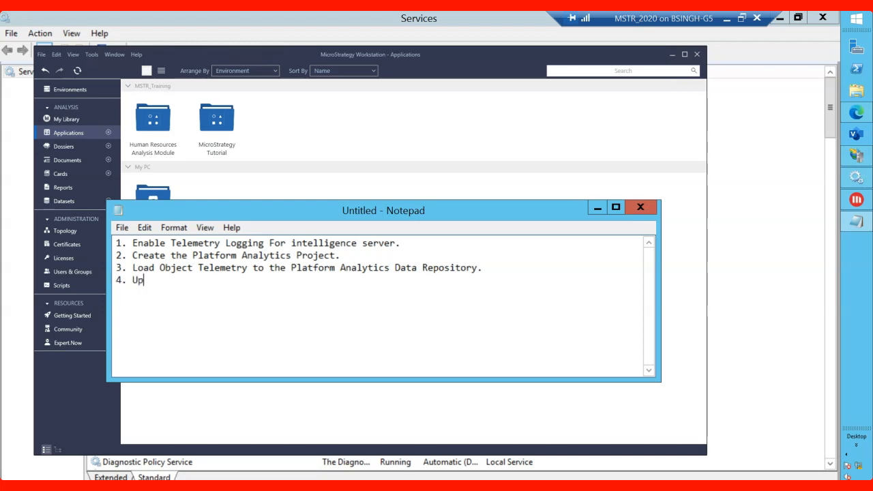
Step: Write the fourth list item as "4. Upgrade the platform analytics project"
type("grade the platform analytics")
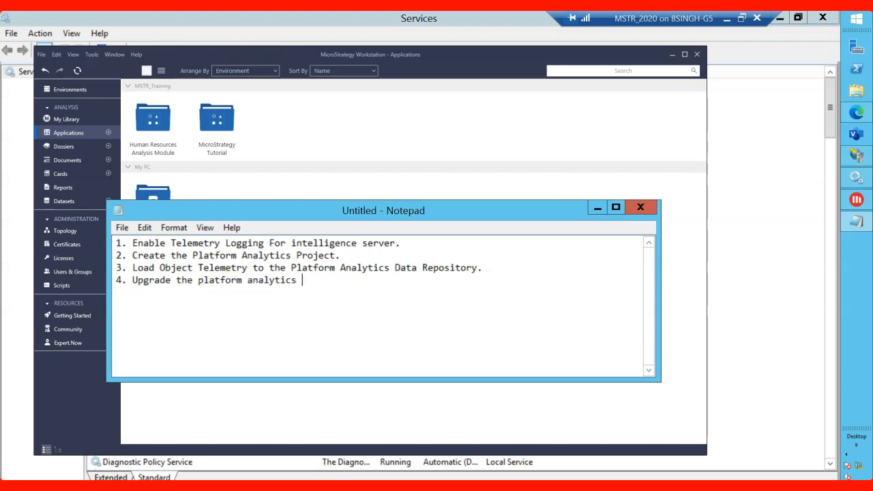
type(" proh")
key("BackSpace")
type("ject")
Step: Add the fifth list item "5. Configure the Platform Analytics", correcting the capital L in "Platform"
type("onfigure")
key("BackSpace")
key("BackSpace")
key("BackSpace")
key("BackSpace")
key("BackSpace")
key("BackSpace")
key("BackSpace")
key("BackSpace")
key("BackSpace")
type("Configure the")
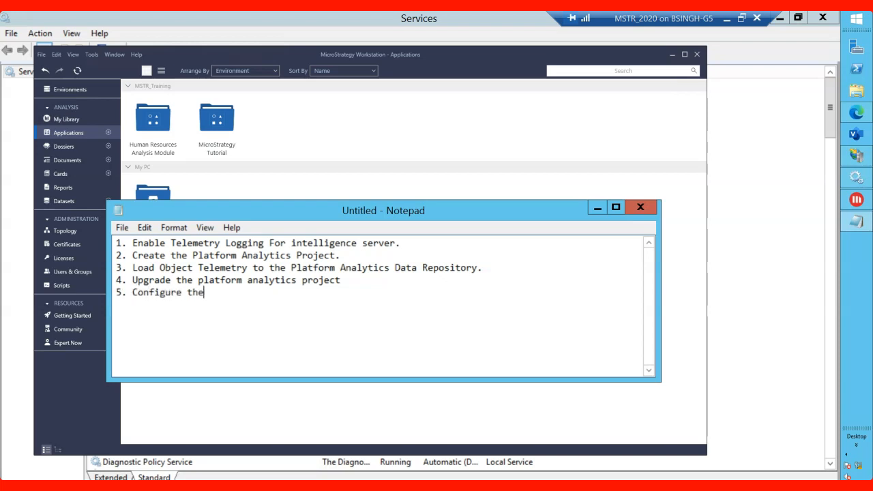
type(" PLatform Analytics")
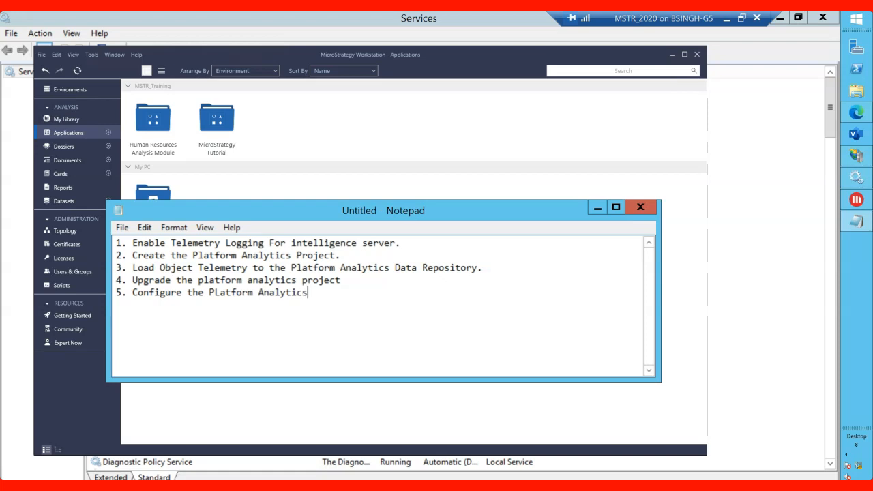
left_click(218, 293)
key("BackSpace")
type("l")
Step: Append the remark "( only for upgrade existintg Platform Analtics)" to the fourth list item
left_click(356, 281)
type("( only for upgrade existintg Platform")
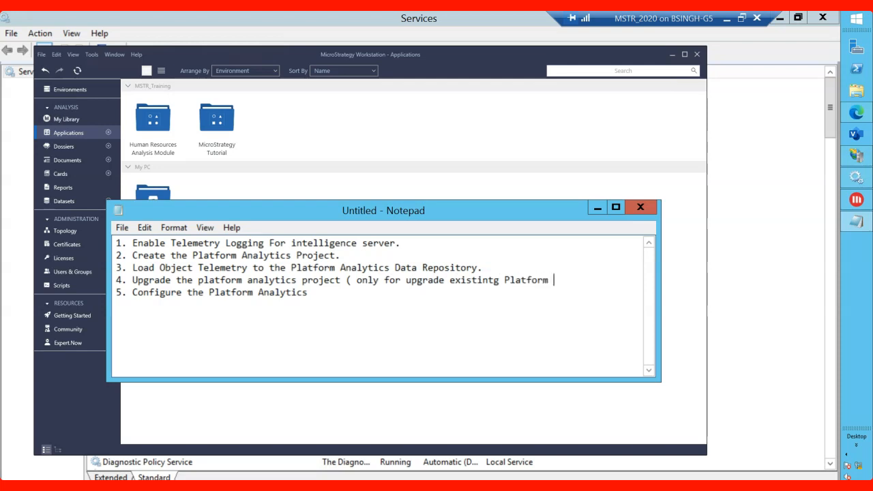
type(" Analtics)")
Step: Review the five listed configuration tasks, highlighting telemetry logging and Platform Analytics project creation as the ones to go through
left_click(356, 303)
left_click(317, 295)
left_click_drag(318, 295, 113, 243)
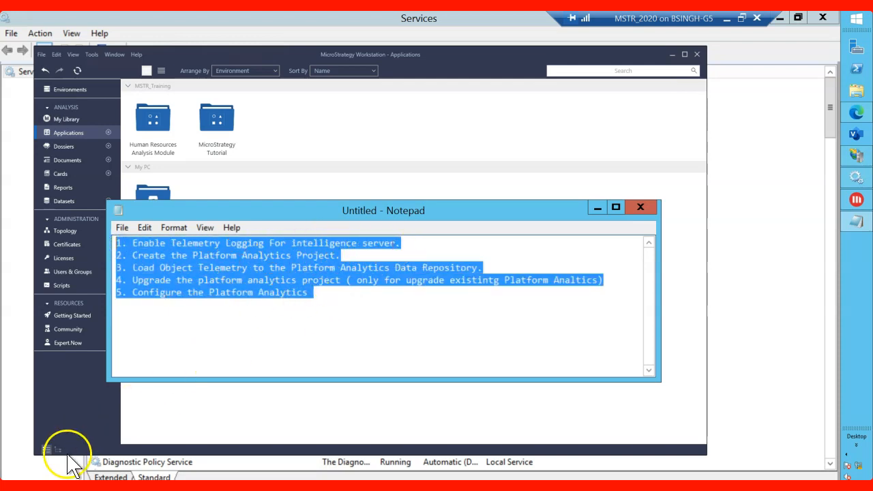
left_click(168, 296)
left_click_drag(134, 247, 407, 241)
left_click(329, 269)
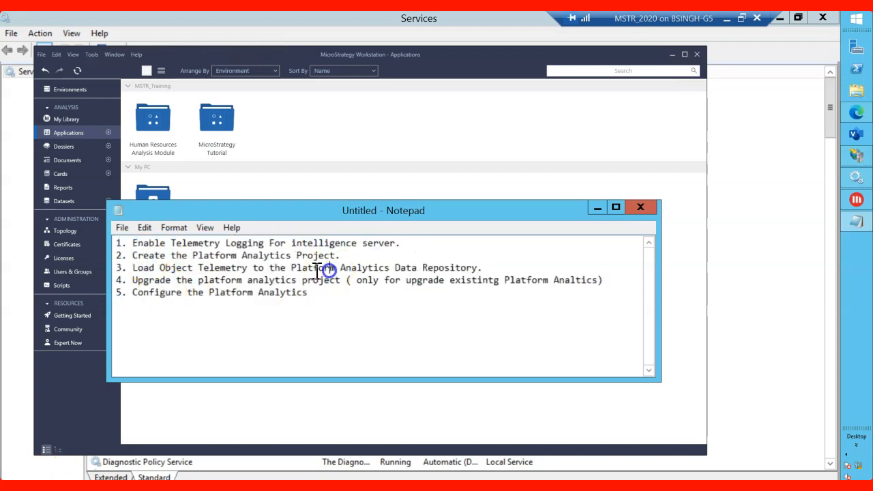
left_click_drag(133, 243, 281, 241)
left_click(311, 280)
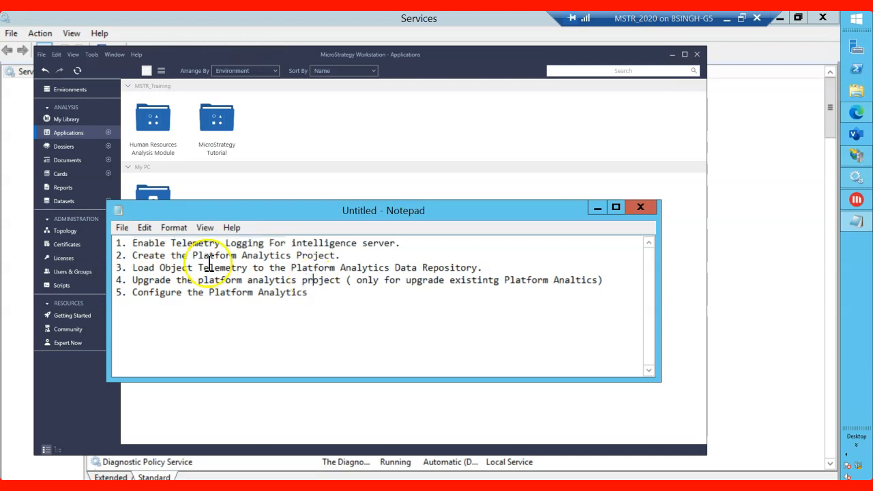
left_click_drag(192, 255, 336, 255)
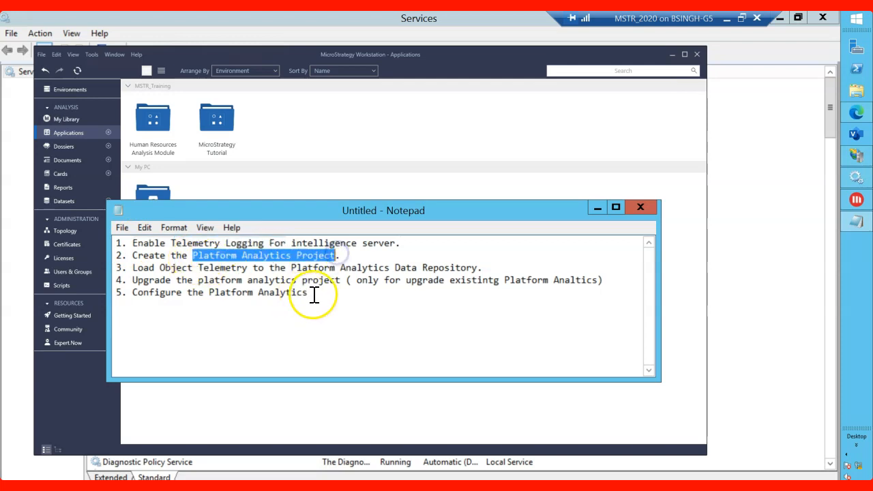
left_click(314, 293)
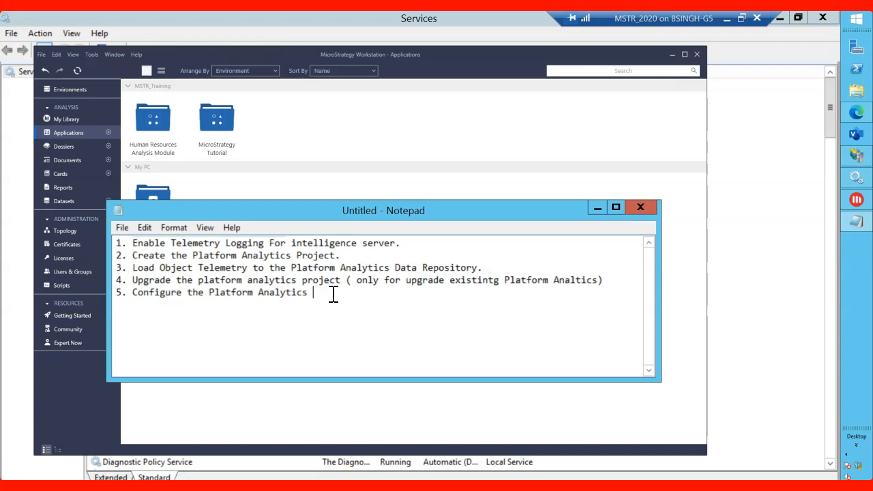
left_click_drag(406, 244, 121, 240)
left_click_drag(315, 295, 134, 242)
left_click(271, 267)
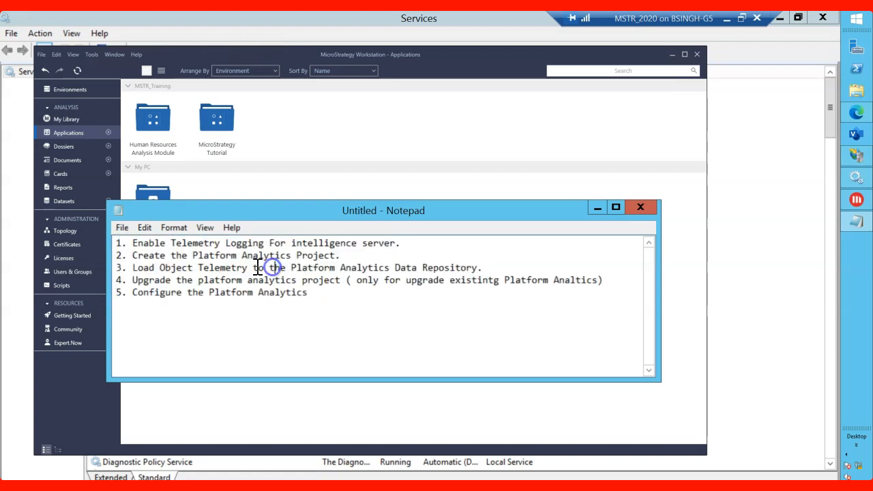
left_click_drag(146, 243, 113, 236)
left_click(364, 311)
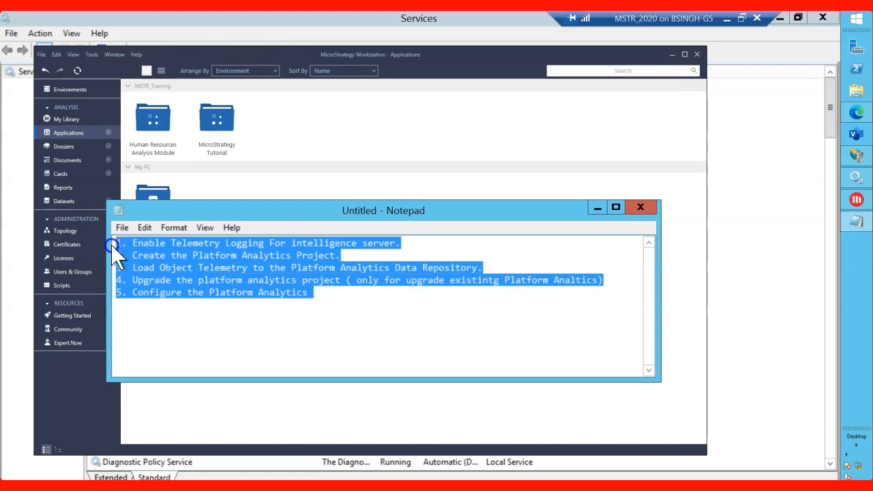
left_click(280, 255)
left_click_drag(172, 244, 233, 244)
left_click(302, 292)
left_click(295, 293)
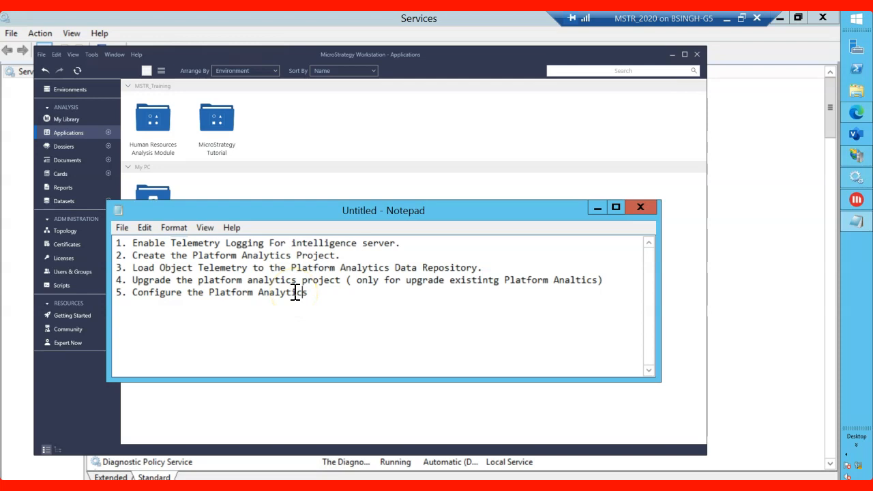
left_click(310, 292)
left_click_drag(353, 258, 118, 242)
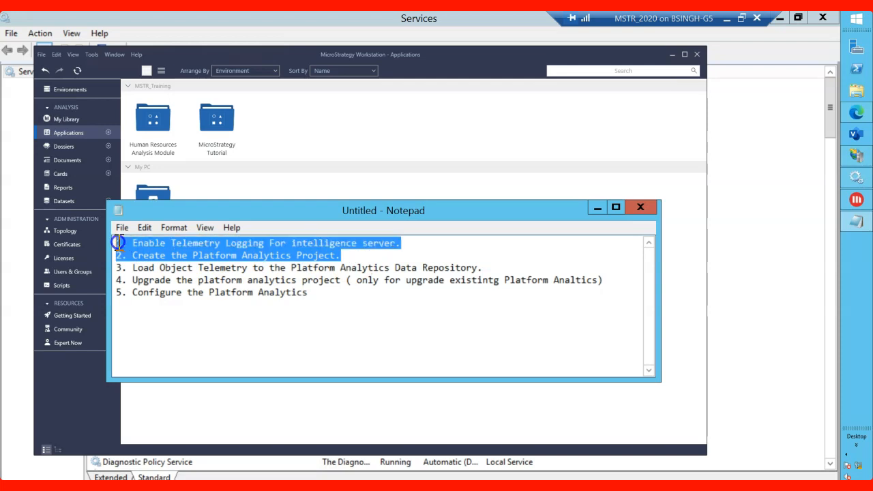
left_click(242, 255)
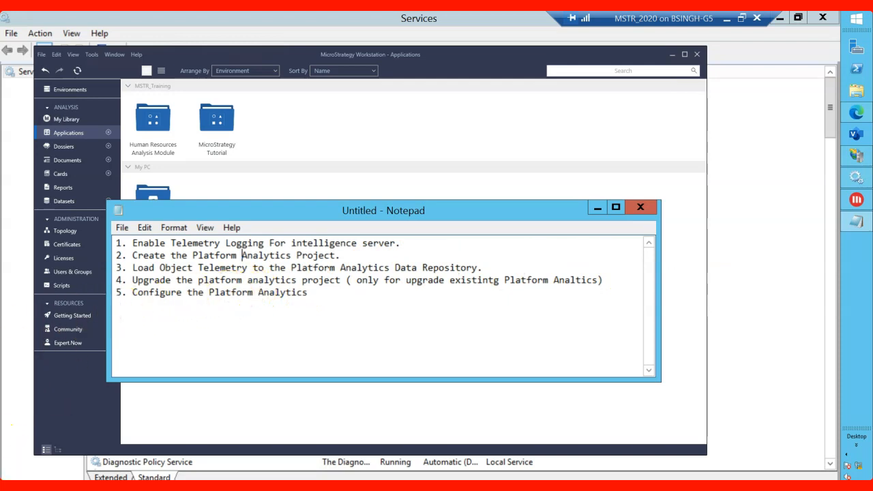
Step: Search Windows for the Configuration Wizard, launch it, and move its window up and to the left over Workstation
left_click(857, 25)
type("configuration Wizard")
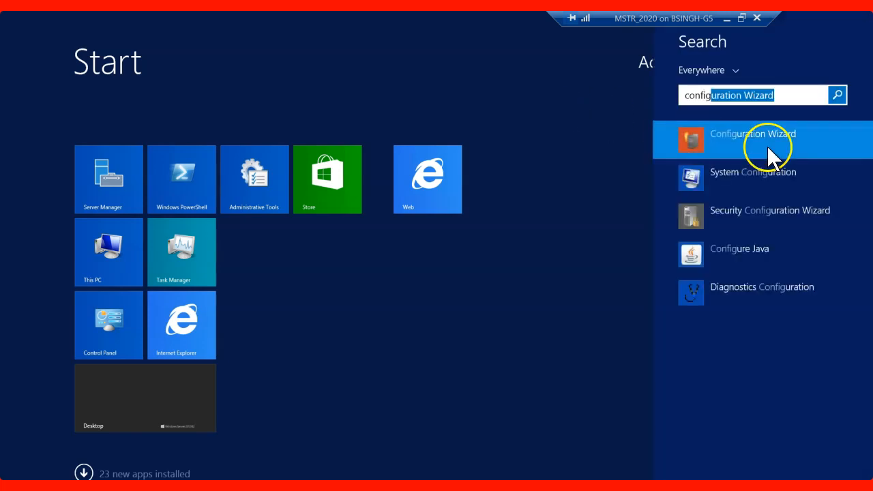
left_click(769, 148)
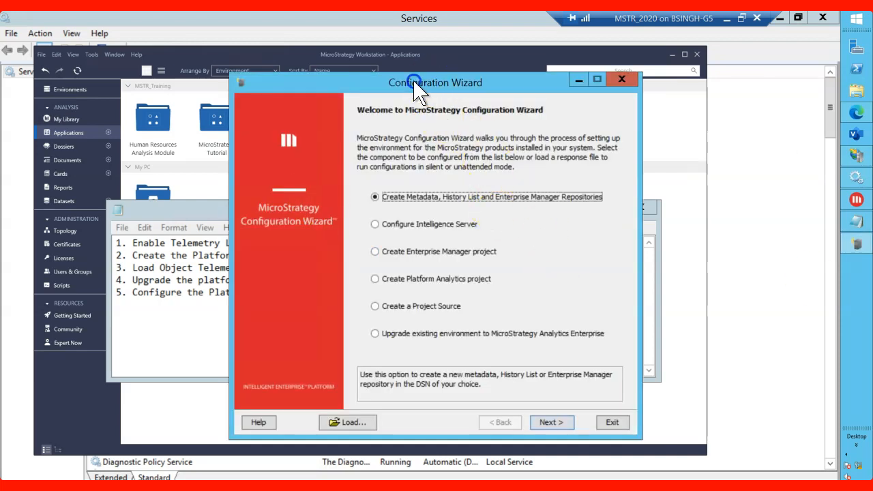
left_click_drag(438, 83, 362, 60)
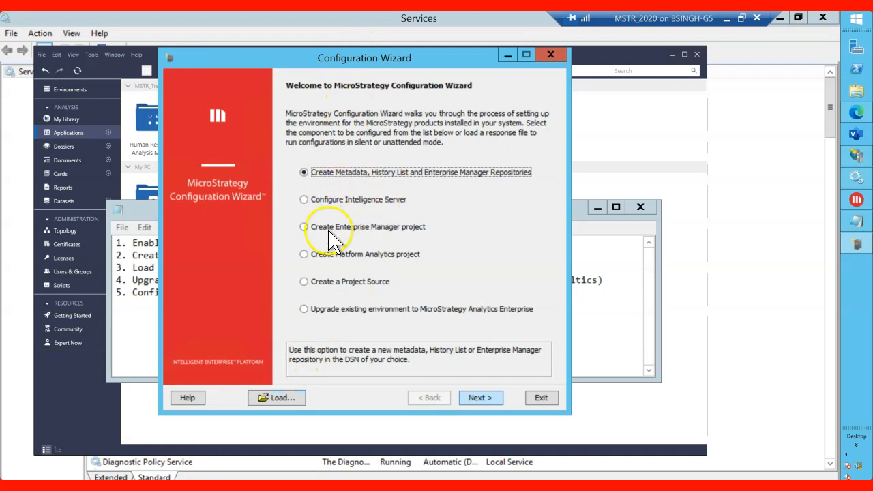
Step: Revisit the telemetry logging task in Notepad, move the Notepad window down and to the right, and return to Configuration Wizard
left_click(855, 245)
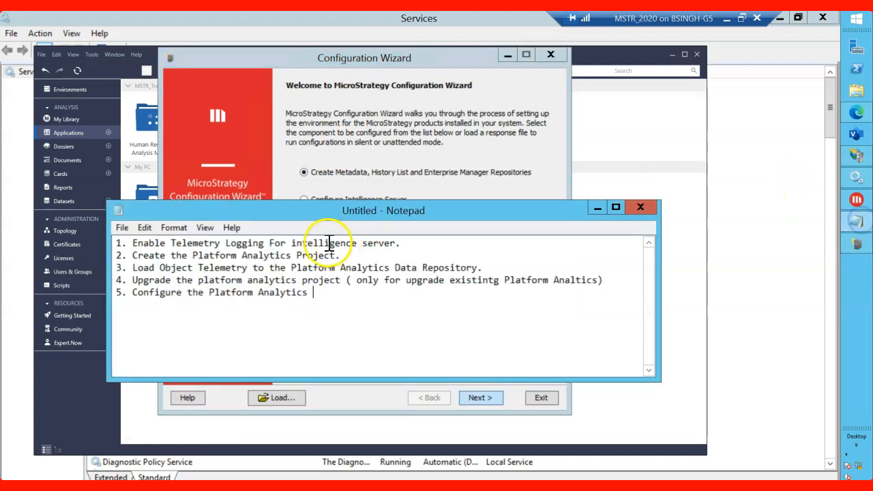
left_click_drag(177, 243, 284, 244)
left_click_drag(384, 210, 469, 247)
left_click(341, 61)
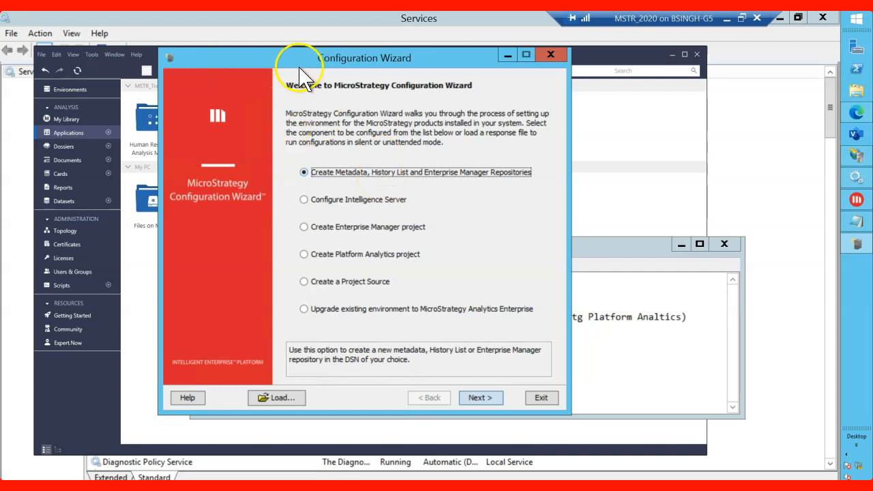
Step: Start configuring the Intelligence Server, using Analytics_Metadata as the DSN for the metadata connection
left_click(304, 200)
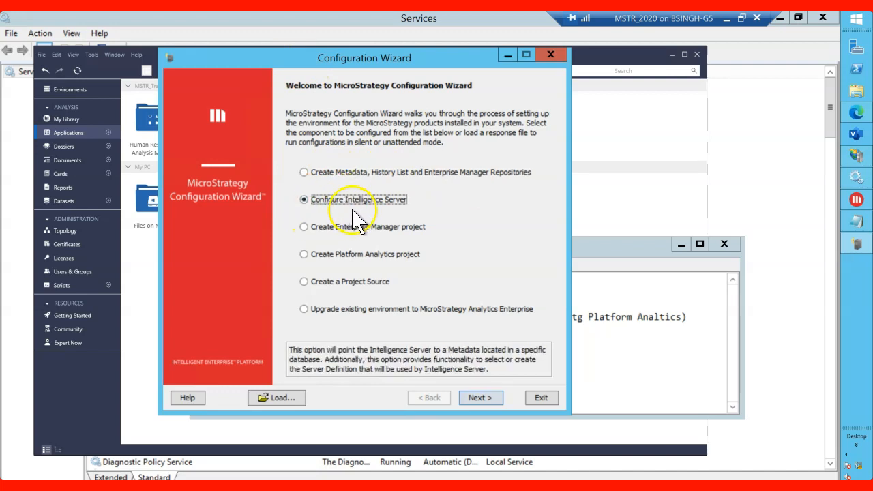
left_click(493, 398)
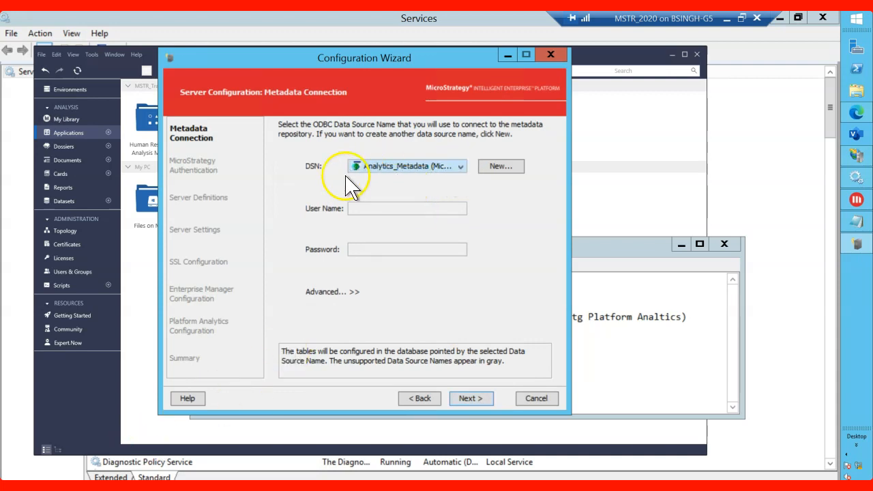
left_click(461, 167)
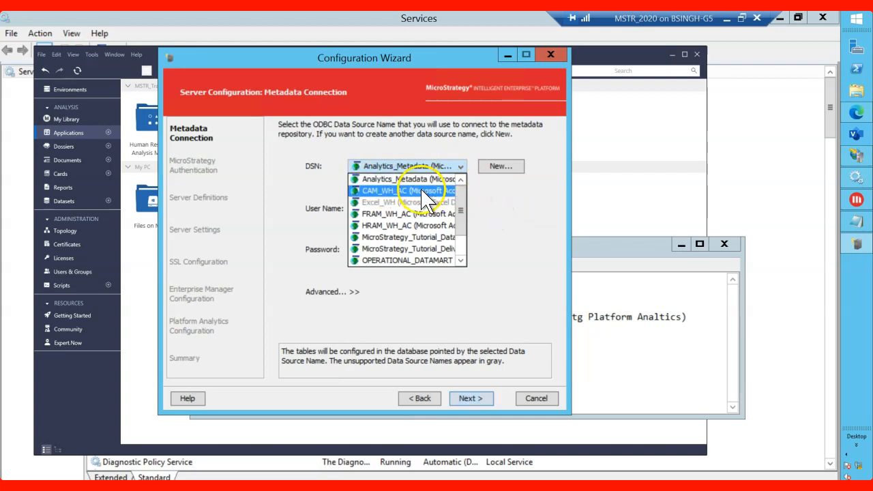
left_click(429, 179)
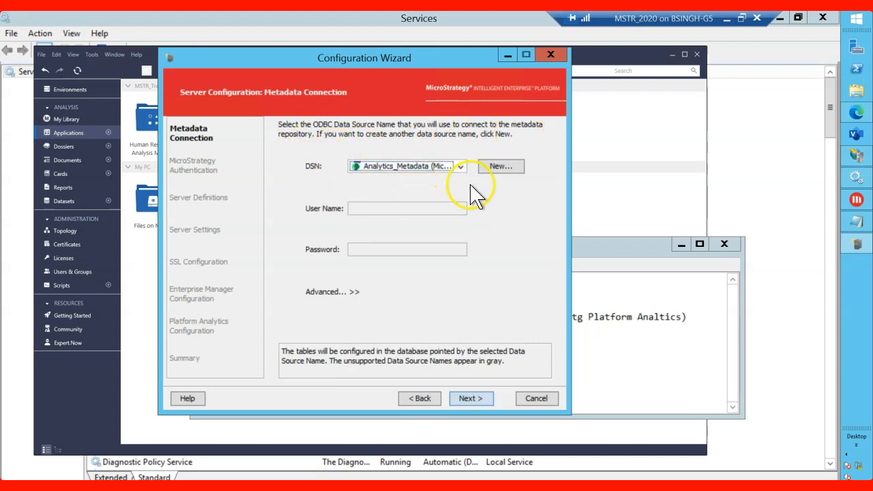
left_click(469, 400)
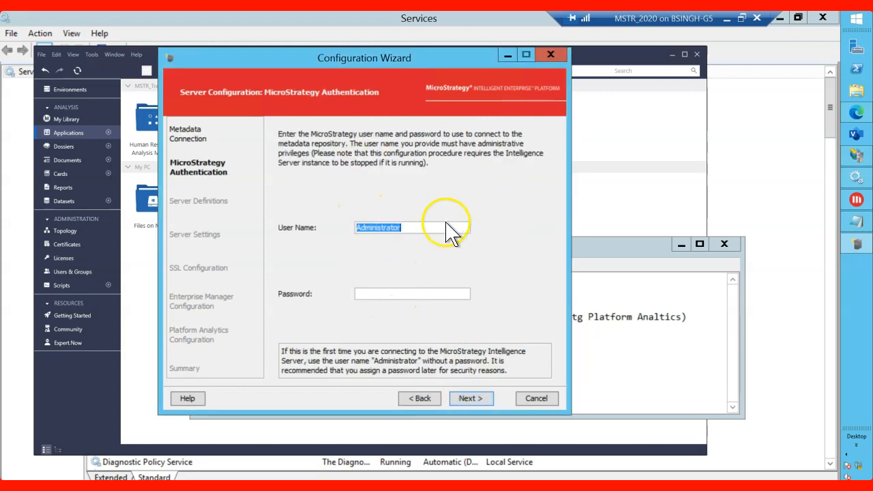
Step: Accept the default Administrator authentication and use the existing MicroStrategy Analytics Modules Server definition as active
left_click(471, 399)
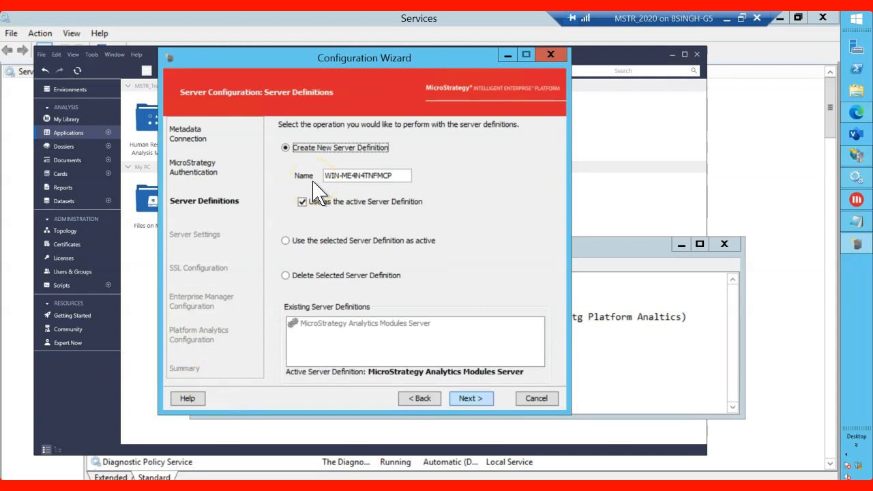
left_click(286, 243)
left_click(287, 148)
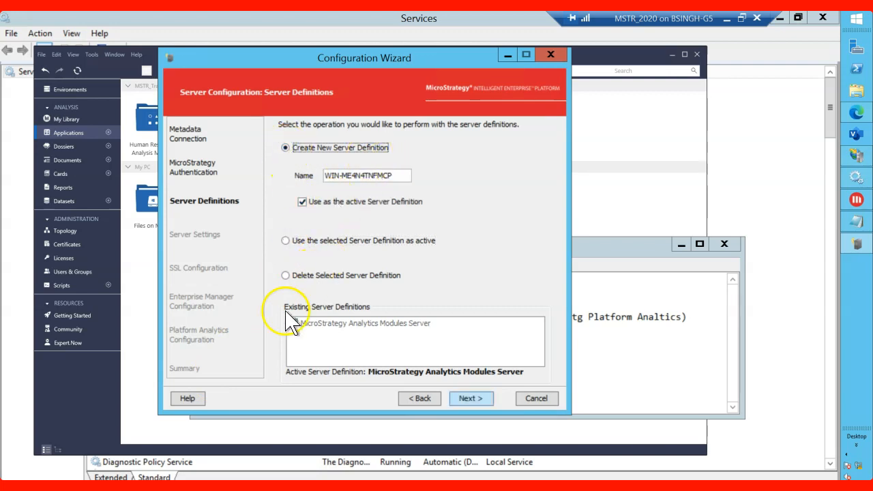
left_click(286, 240)
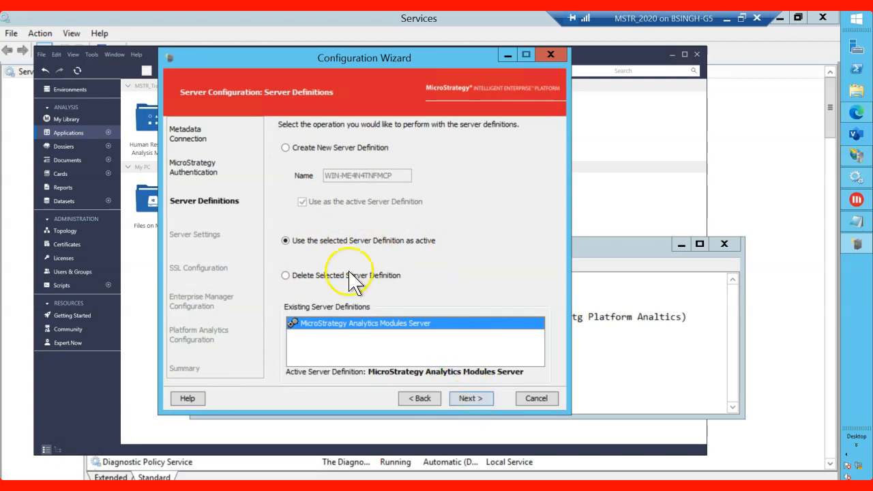
left_click(471, 399)
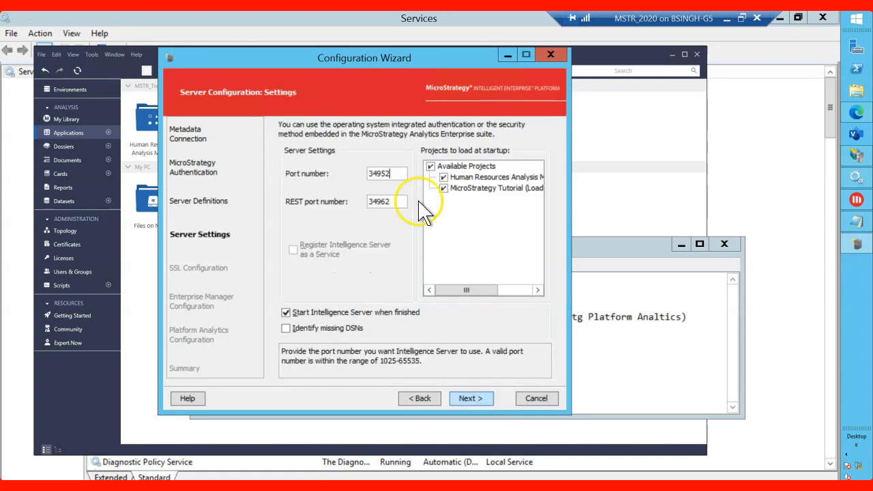
Step: Turn off starting Intelligence Server when finished and disable SSL, keeping the default ports and existing statistics settings
left_click(286, 312)
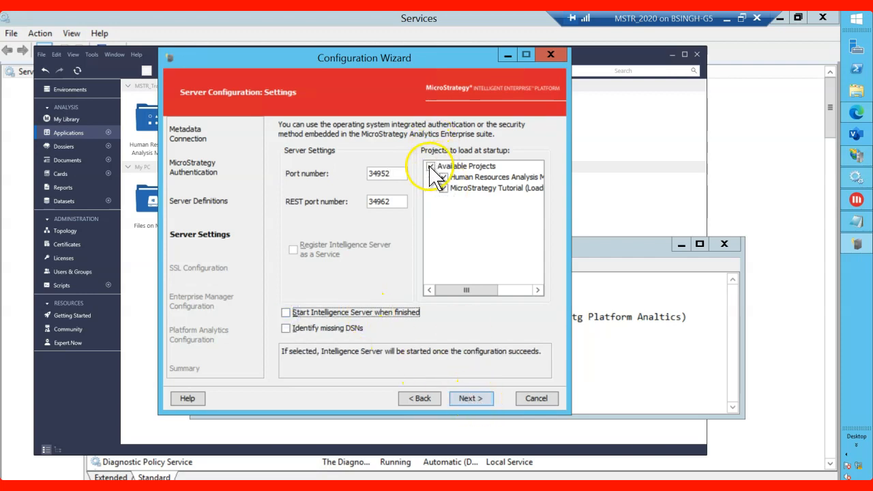
left_click(474, 399)
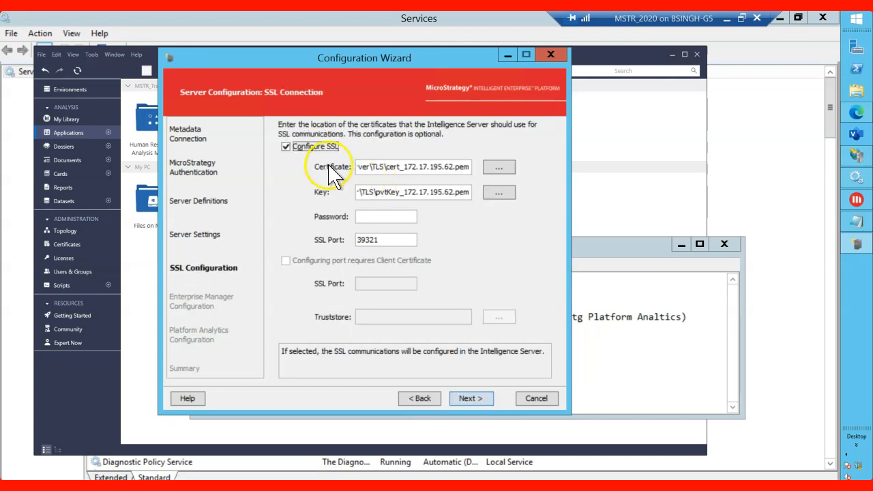
left_click(286, 146)
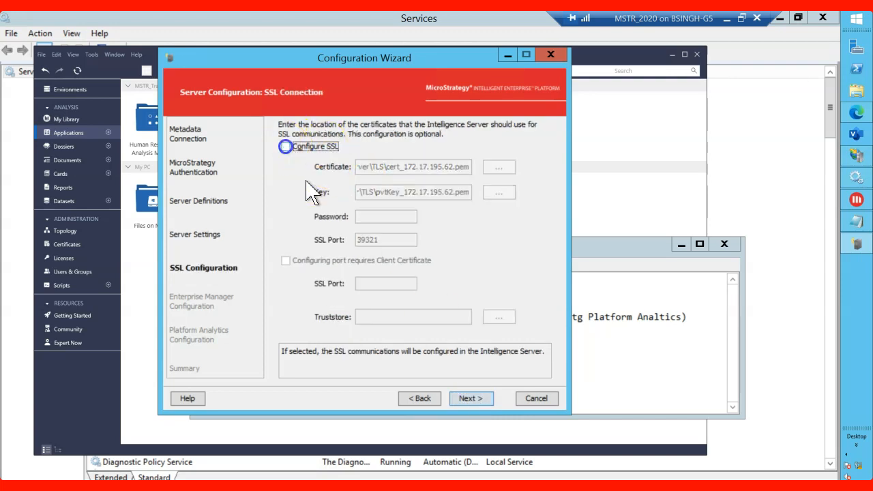
left_click(480, 401)
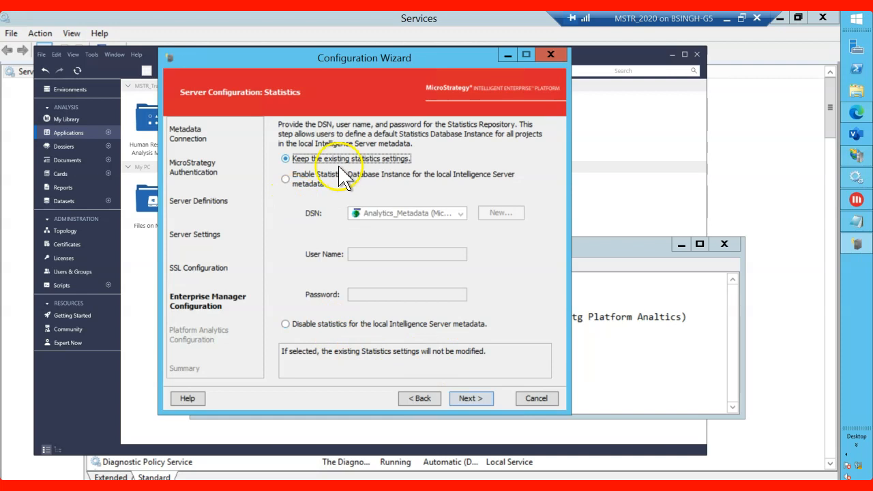
left_click(483, 403)
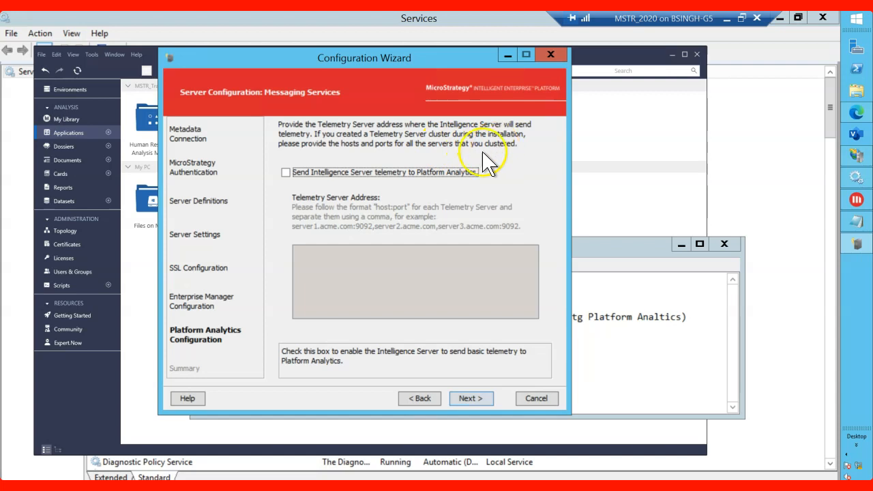
Step: Enable sending Intelligence Server telemetry to Platform Analytics, with localhost:9092 as the Telemetry Server address
left_click(285, 173)
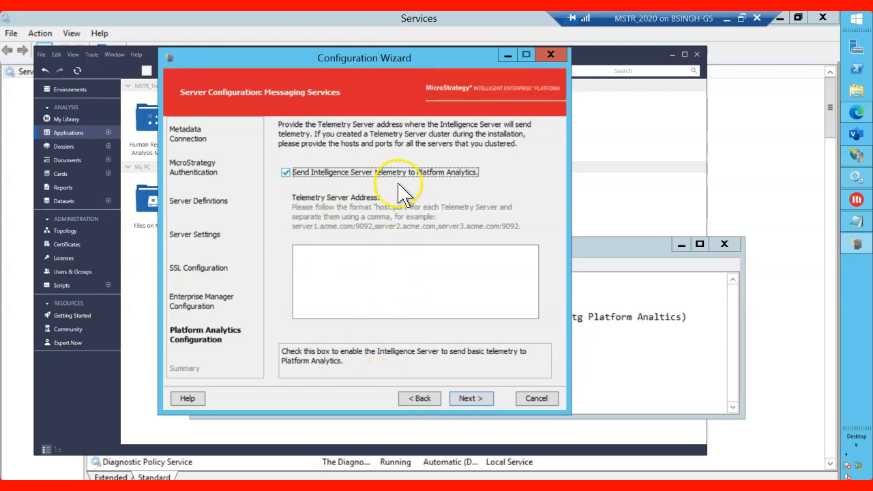
left_click(478, 402)
left_click(416, 249)
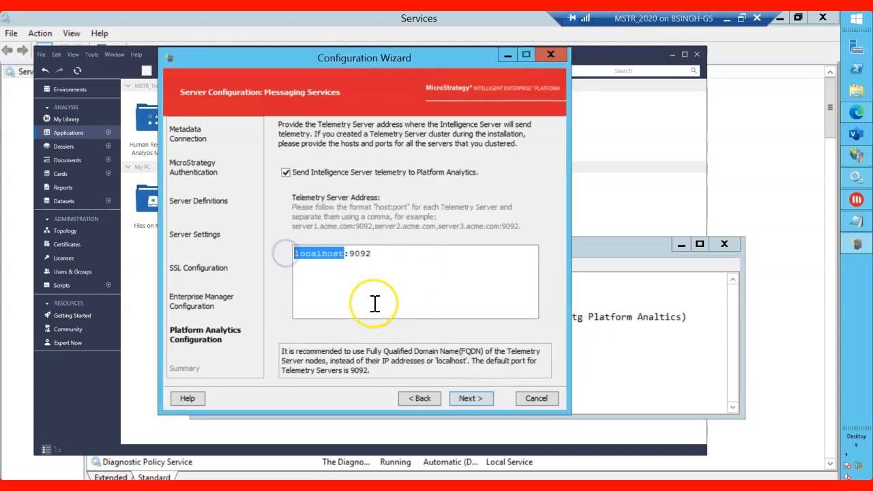
left_click(398, 259)
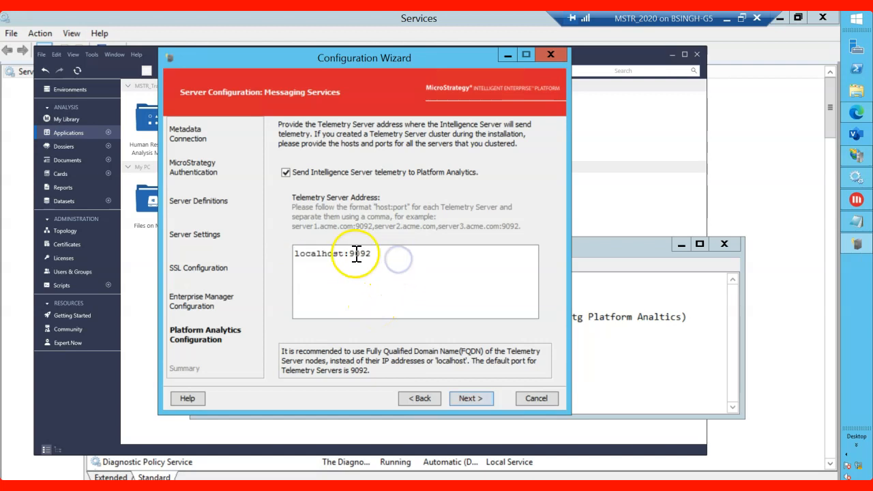
left_click(420, 266)
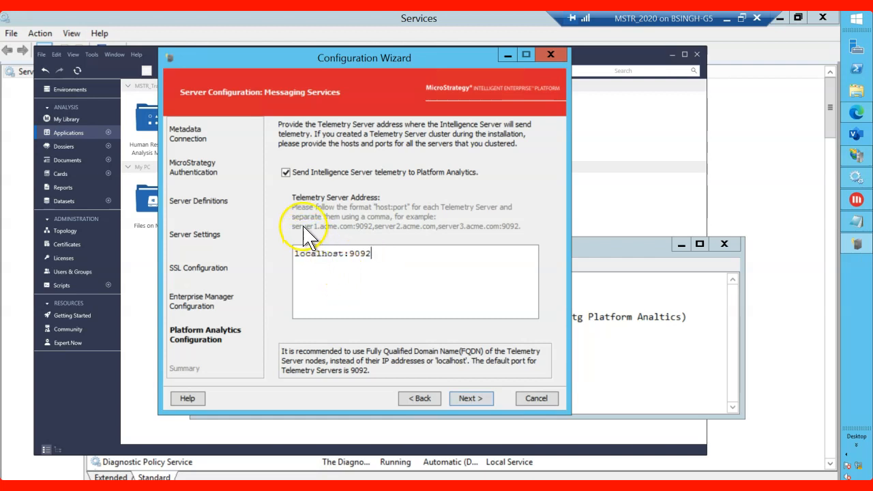
Step: Append a second example server, server2:9092, to the Telemetry Server address and remove it again
left_click(386, 258)
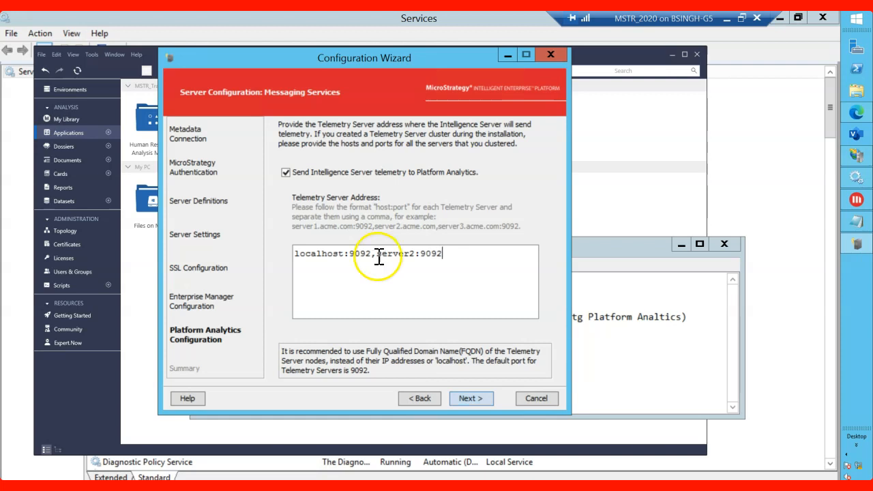
left_click(373, 254, "shift")
key("BackSpace")
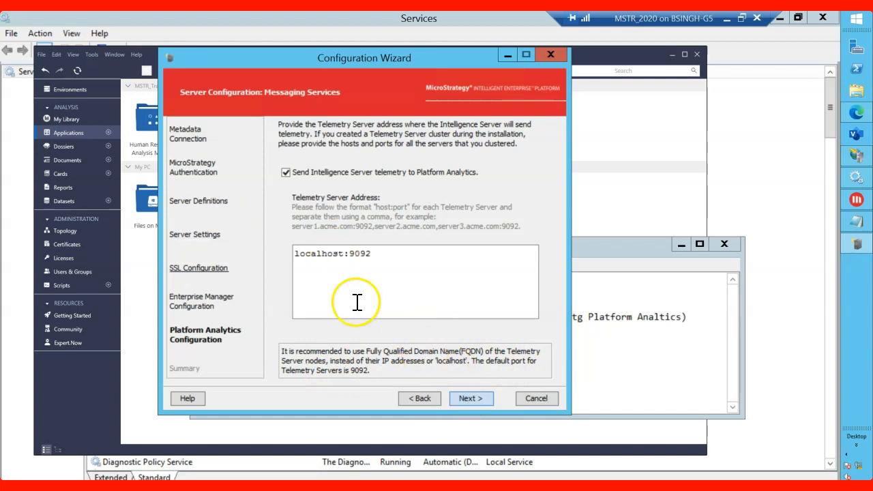
Step: Review the summary, apply the Intelligence Server configuration, and check the Apache Kafka service in the Services window
left_click(477, 400)
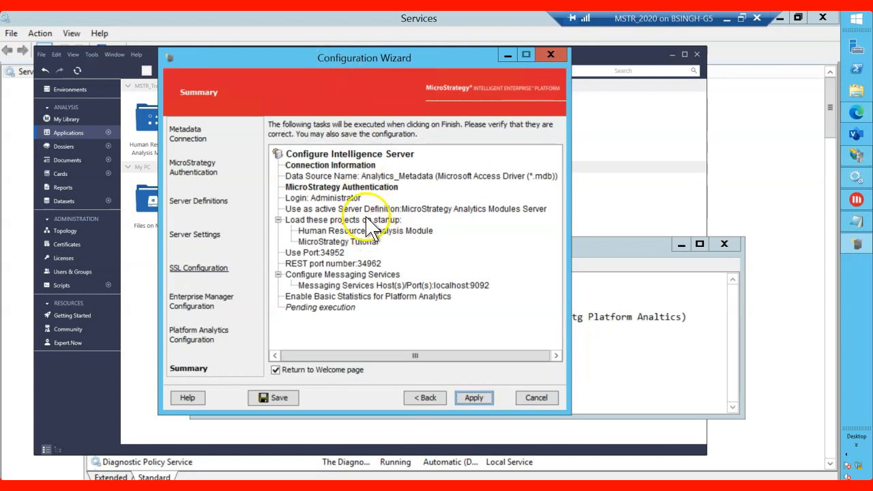
left_click_drag(288, 61, 280, 39)
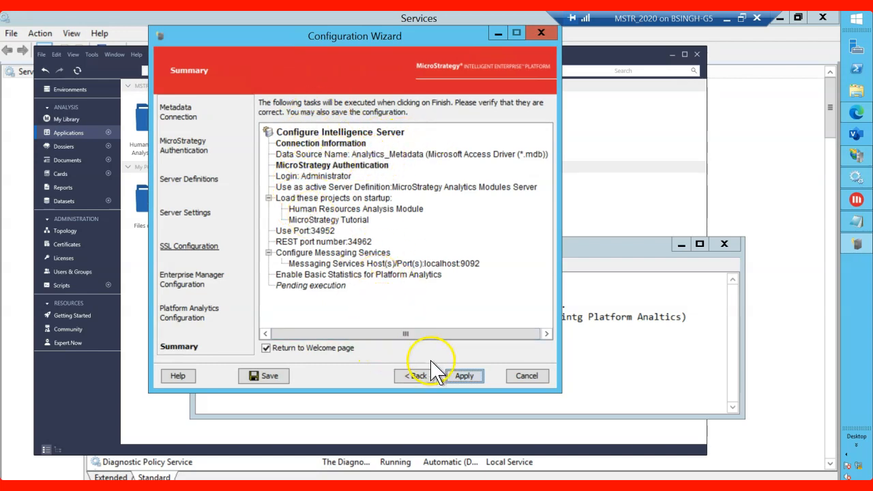
left_click(469, 378)
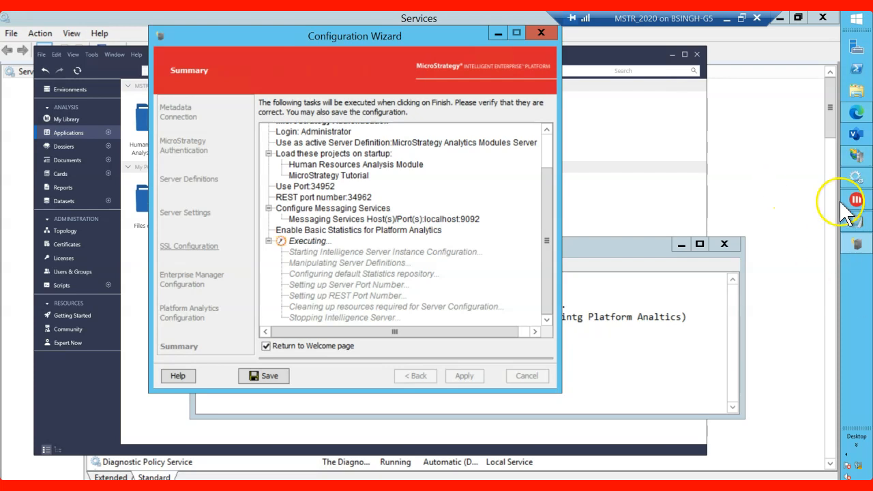
left_click(856, 178)
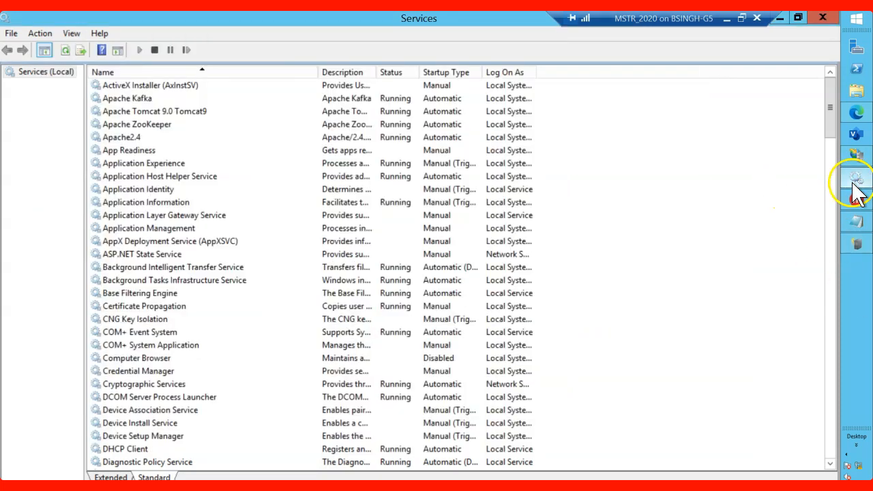
left_click(114, 99)
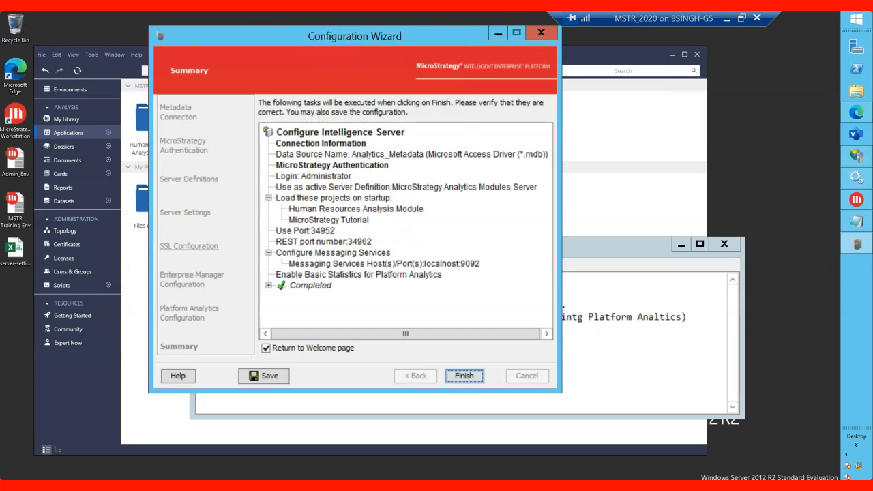
Step: Search Windows for "command", launch Command Manager, and try to log in to the MicroStrategy Analytics project source
left_click(853, 25)
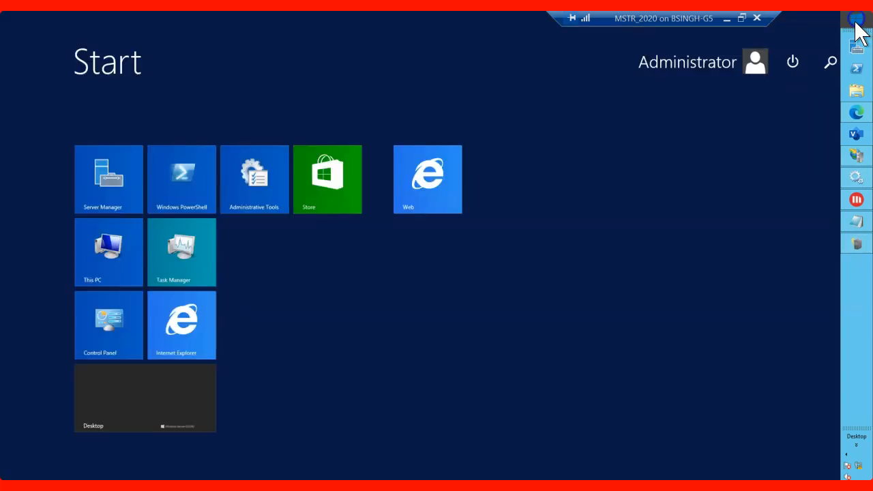
type("command Prompt")
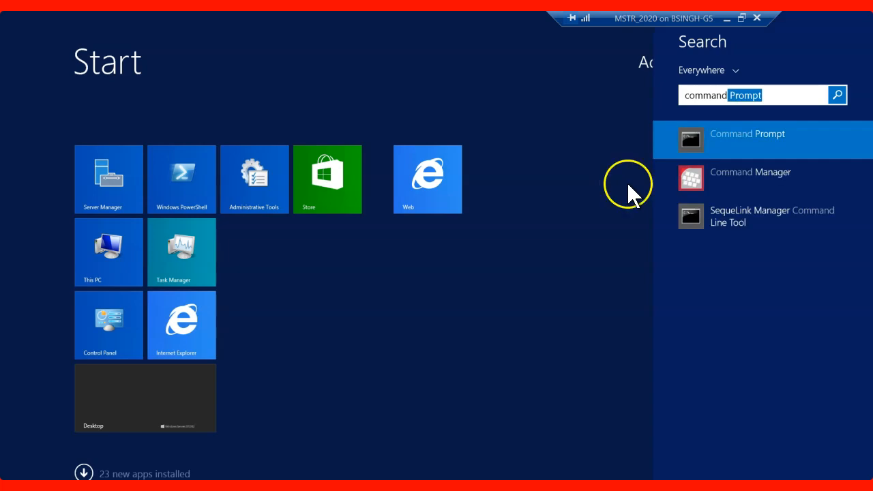
left_click(768, 172)
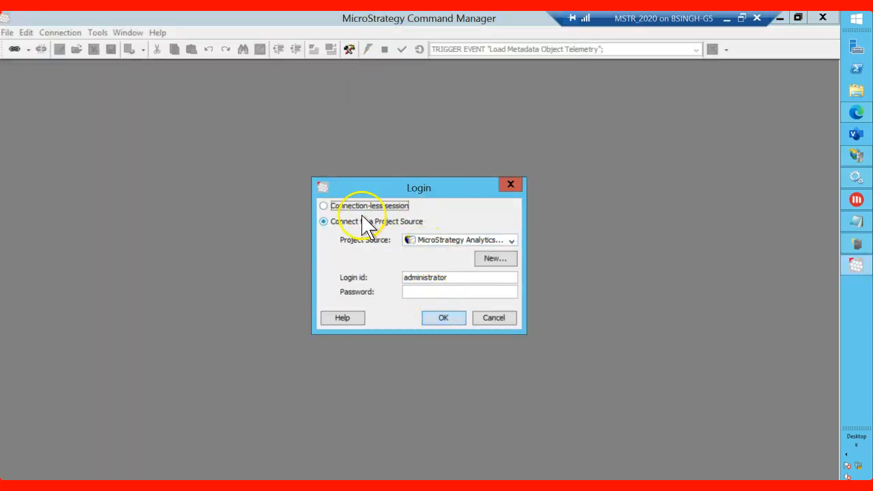
left_click(441, 322)
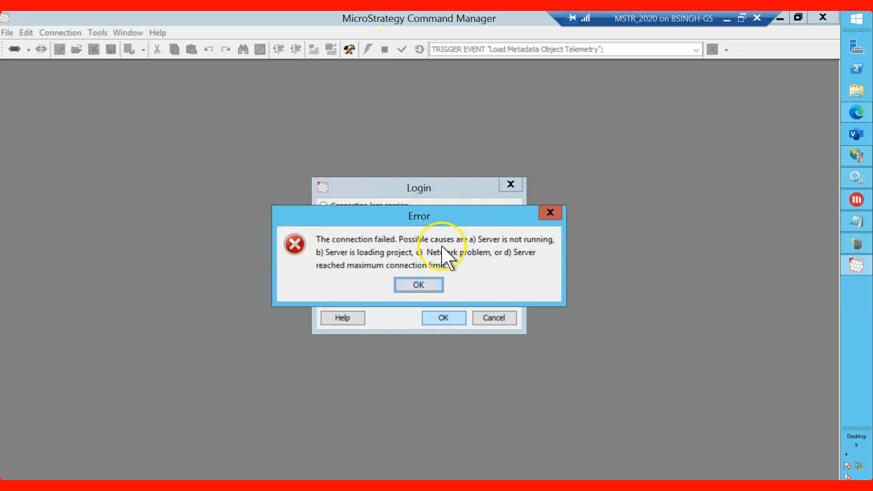
left_click(427, 284)
Step: Switch the login to a connection-less session, dismiss the login dialog, and close Command Manager
left_click(513, 241)
left_click(453, 200)
left_click(362, 205)
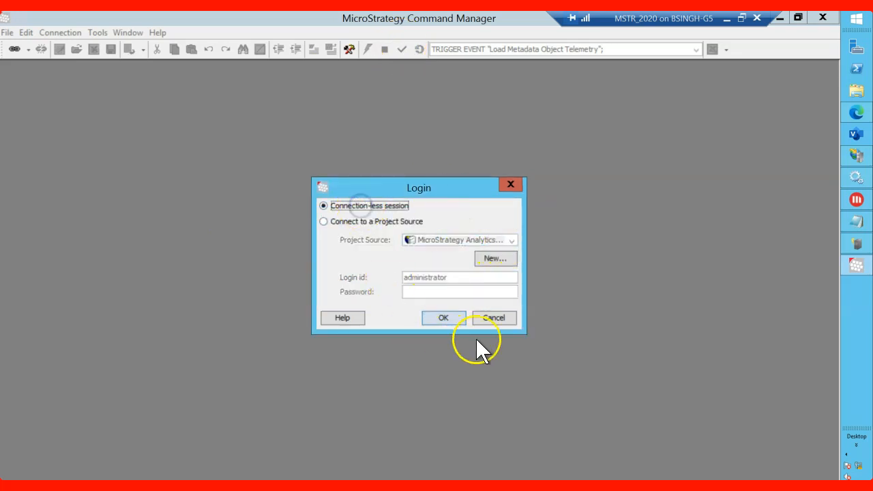
left_click(456, 321)
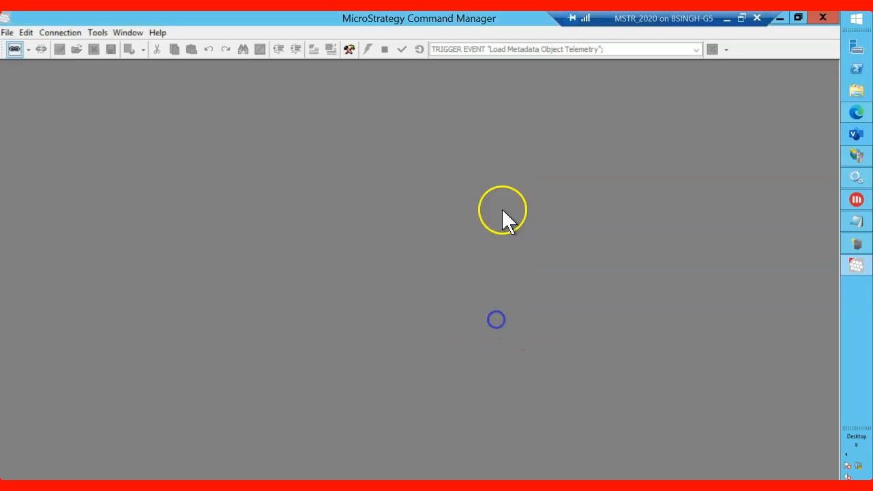
left_click(824, 19)
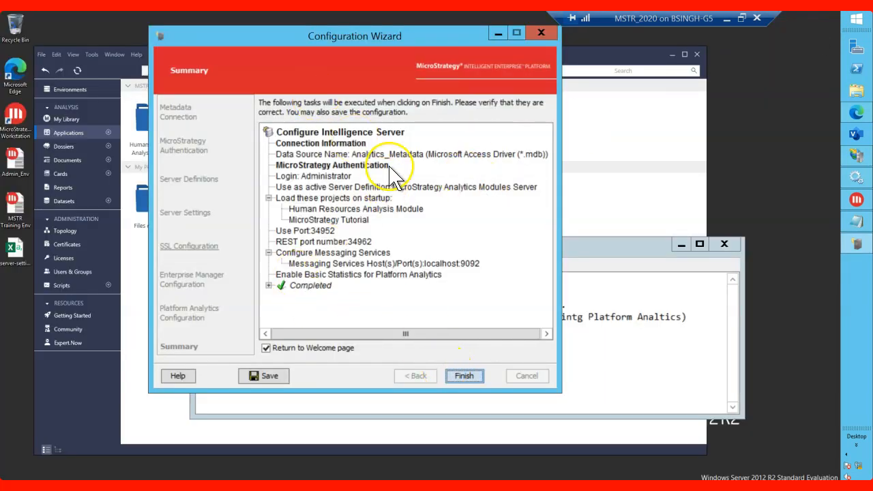
Step: Finish the Intelligence Server configuration and return to the wizard's welcome page
left_click(467, 376)
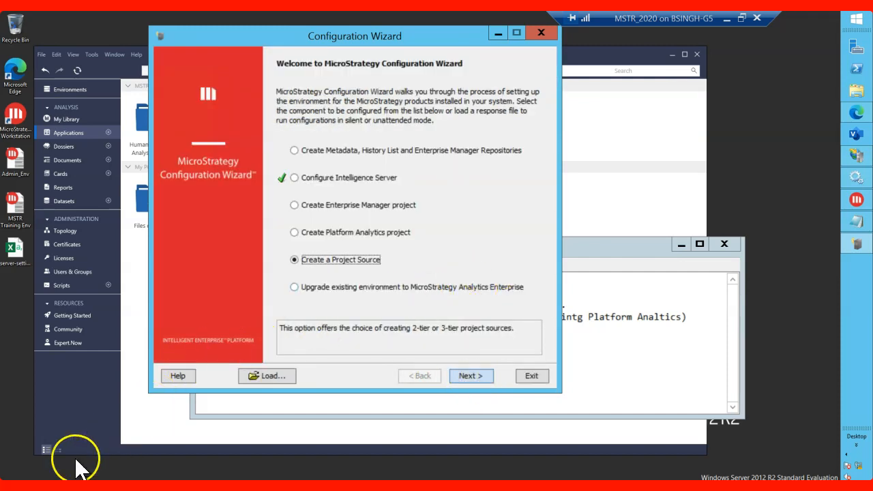
Step: Review the Notepad setup checklist for the telemetry logging and Platform Analytics project creation items
left_click(856, 221)
left_click(300, 282)
left_click_drag(217, 294, 424, 291)
left_click_drag(486, 280, 197, 278)
left_click_drag(426, 292, 186, 293)
left_click(249, 284)
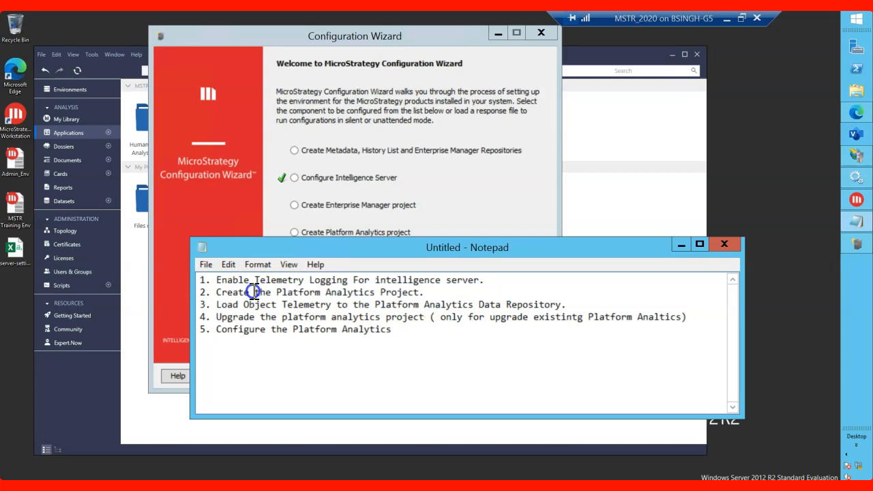
Step: Return to Configuration Wizard, choose to create the Platform Analytics project, and proceed to the Intelligence Server credentials page
left_click(362, 41)
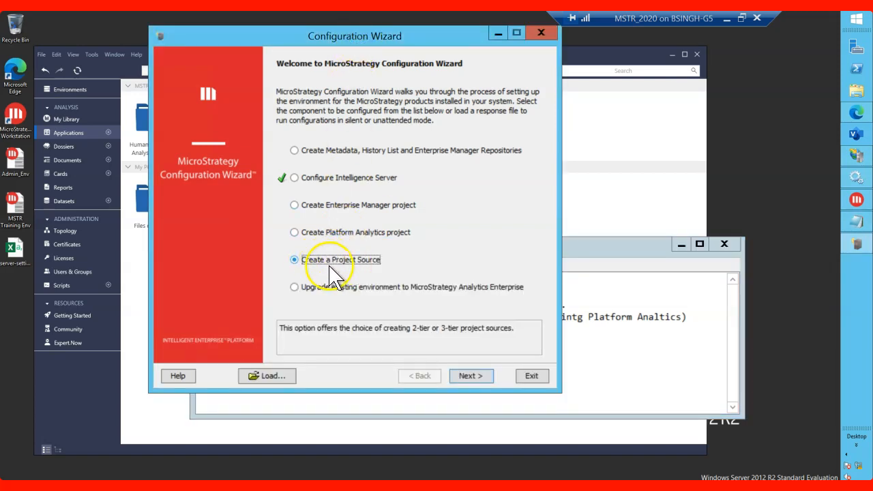
left_click(295, 233)
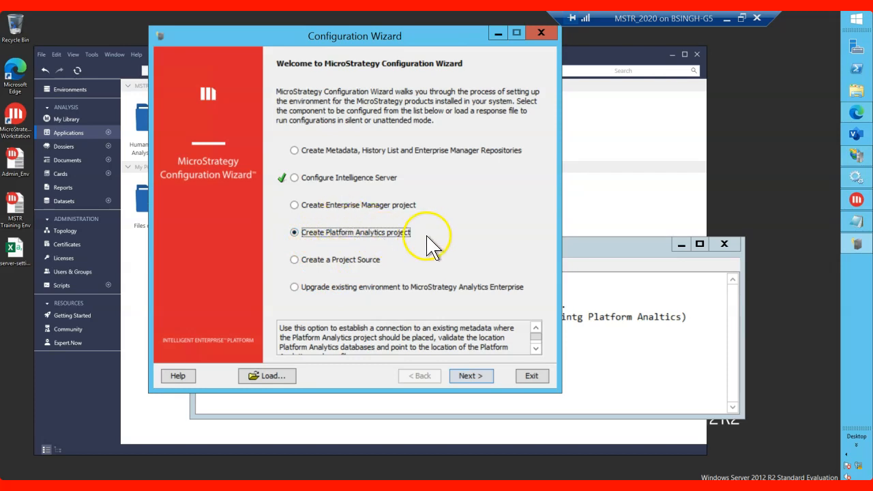
left_click(470, 376)
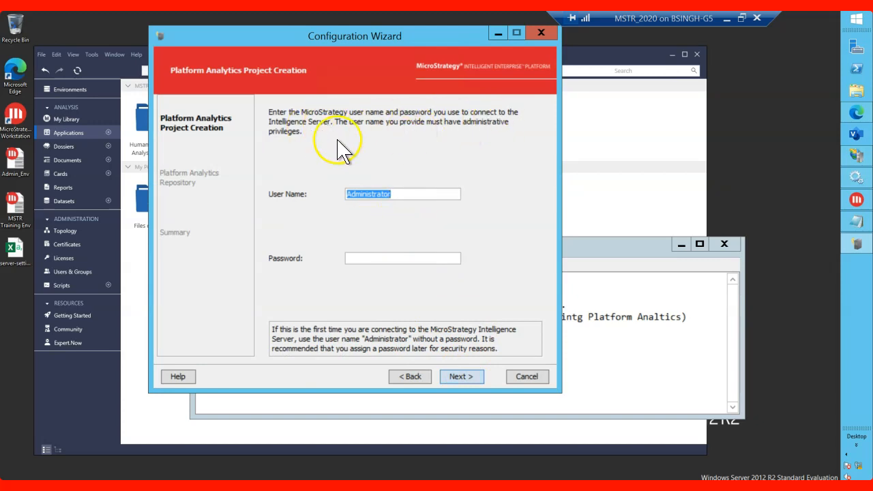
Step: Try to connect to the Intelligence Server as Administrator with a blank password, and dismiss the error
left_click(401, 196)
left_click(384, 257)
left_click(457, 377)
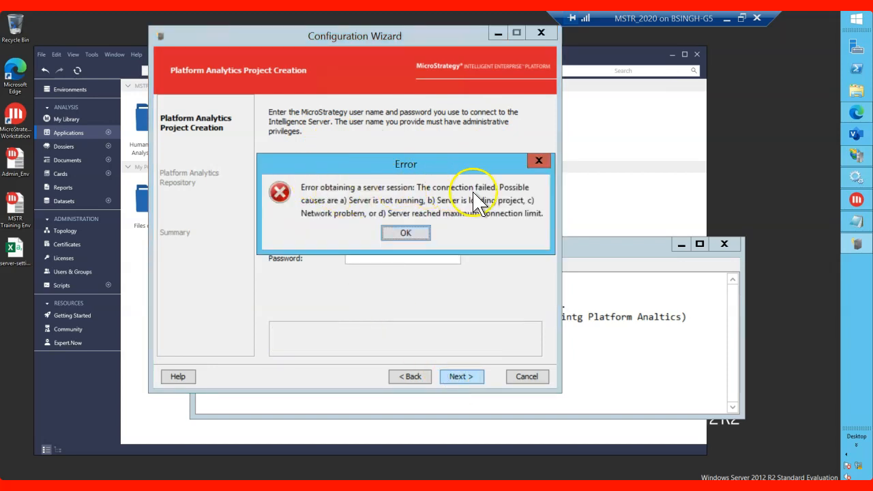
left_click(413, 233)
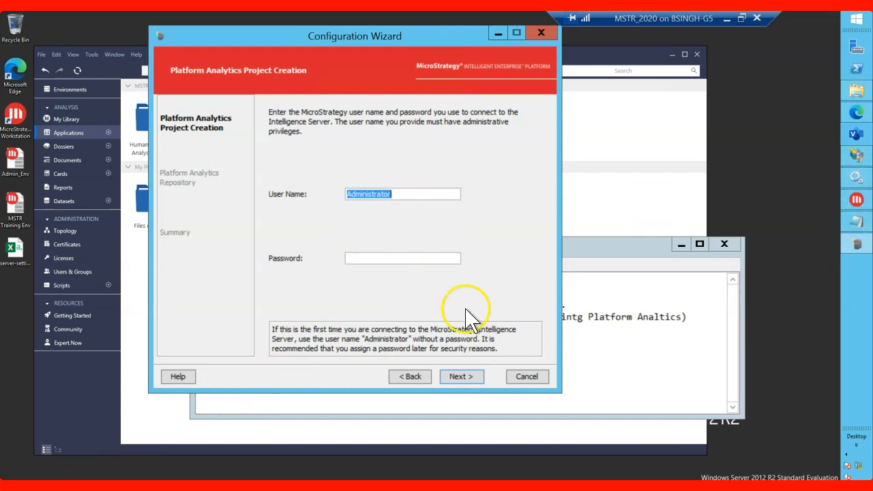
Step: Start the MicroStrategy Intelligence Server service, then connect as Administrator in Configuration Wizard to reach the Platform Analytics repository page
left_click(857, 177)
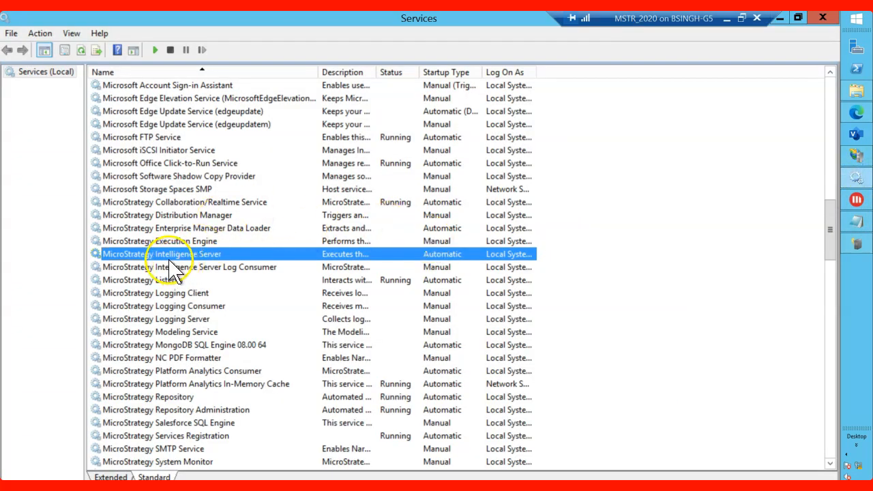
left_click(155, 50)
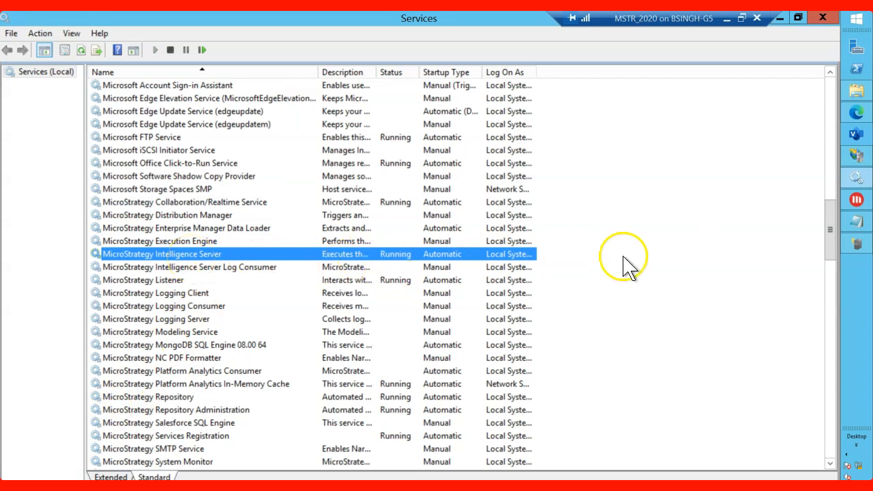
left_click(857, 243)
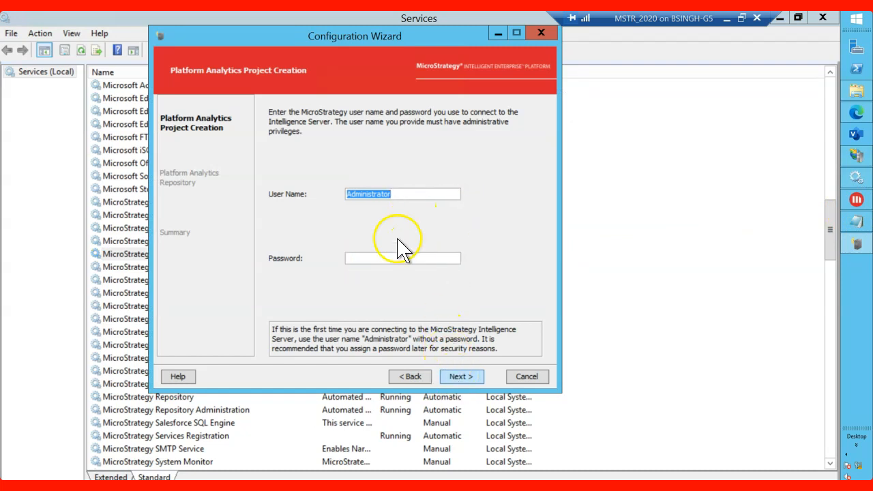
left_click(461, 377)
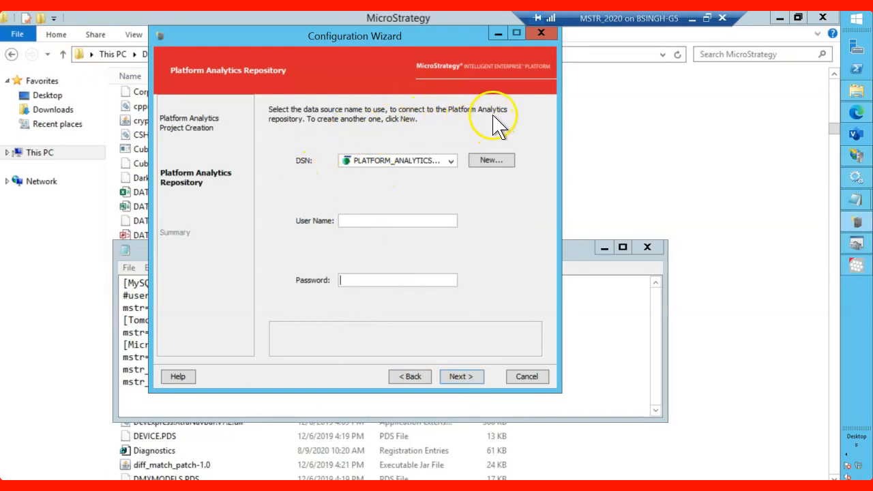
Step: Choose PLATFORM_ANALYTICS_WH as the DSN for connecting to the Platform Analytics repository
left_click(450, 163)
scroll(422, 247, "down", 1)
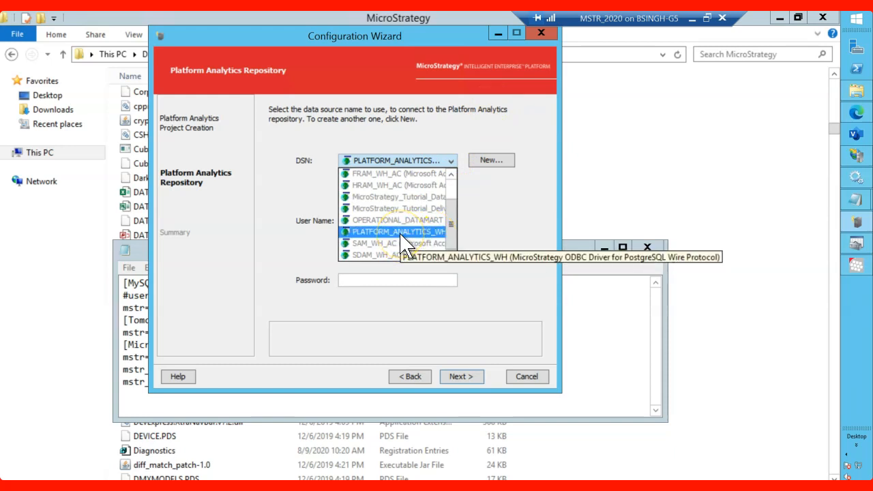
left_click(402, 233)
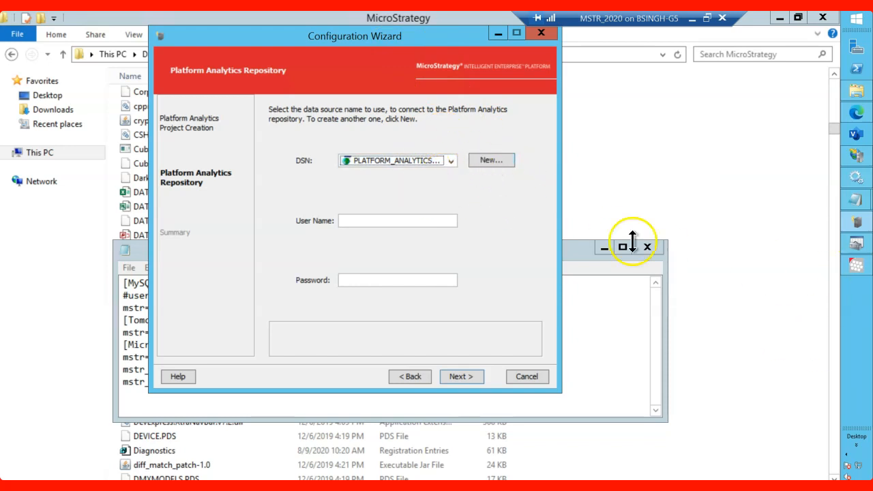
Step: Start a new DSN with the MicroStrategy ODBC Driver for PostgreSQL to view its required driver details, then cancel Connectivity Wizard
left_click(490, 163)
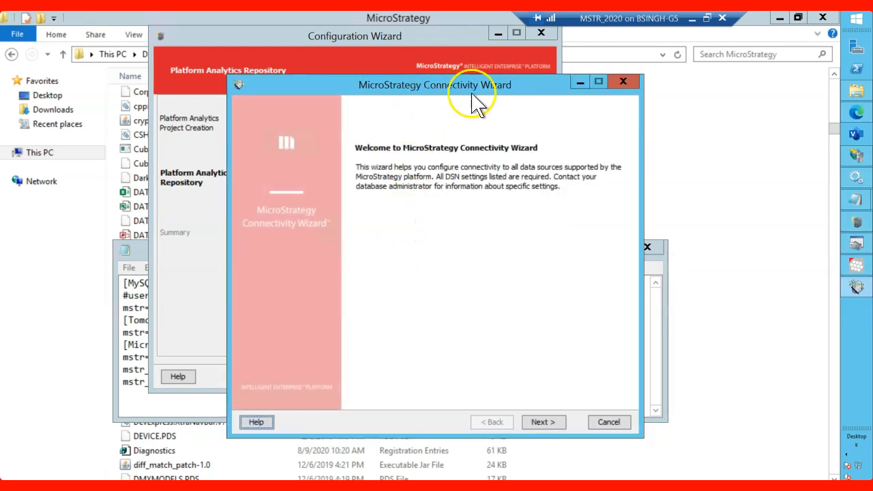
left_click(544, 422)
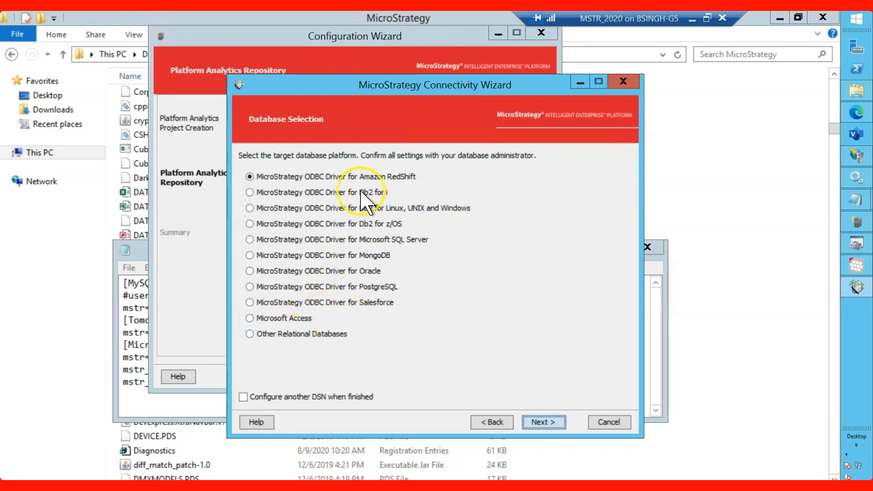
left_click_drag(394, 87, 355, 69)
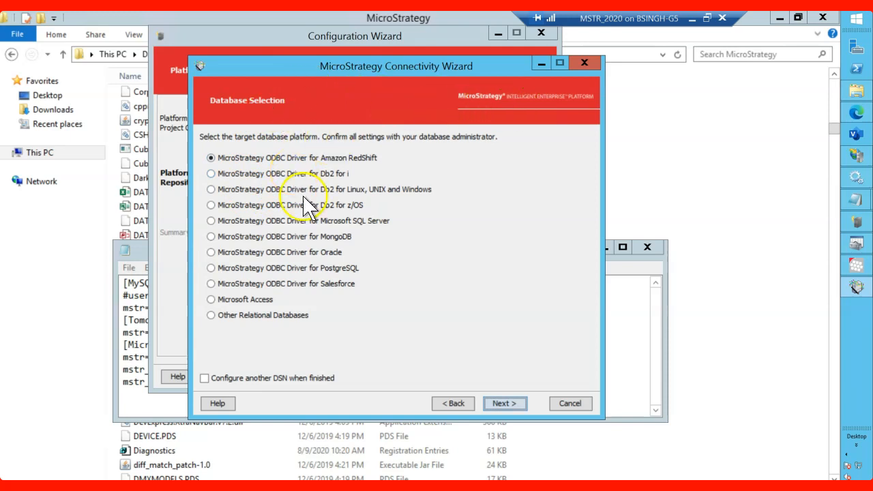
left_click(345, 268)
left_click(506, 405)
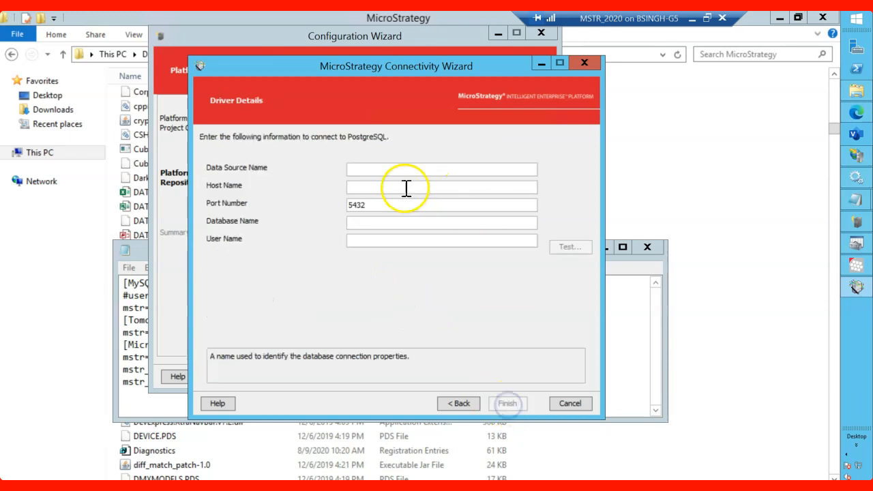
left_click(357, 220)
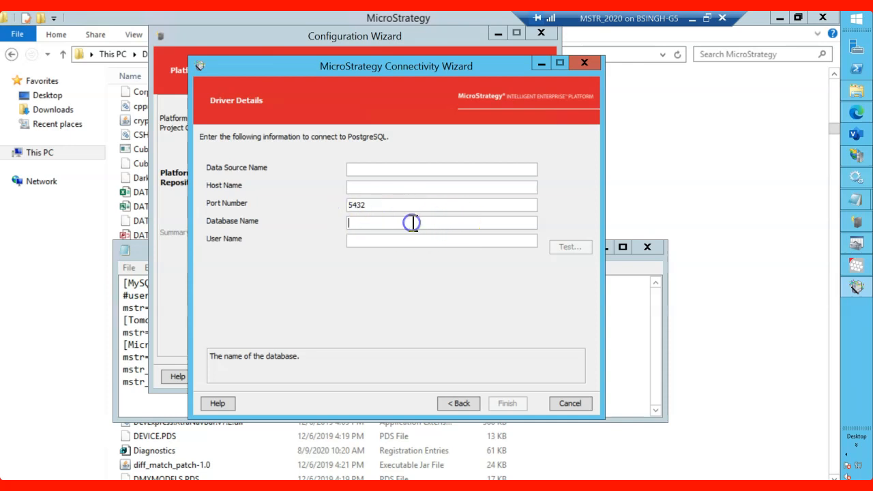
left_click(360, 242)
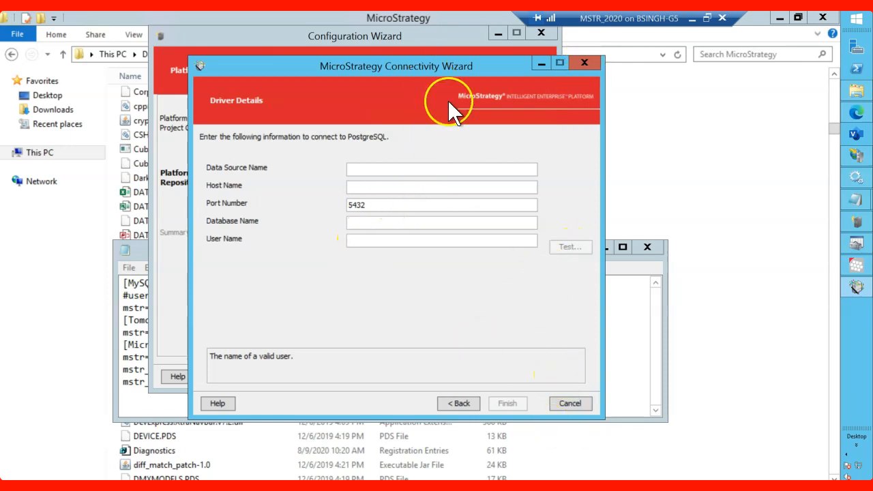
left_click(570, 403)
Step: Go back to the repository connection settings and reselect the PLATFORM_ANALYTICS_WH data source
left_click(382, 257)
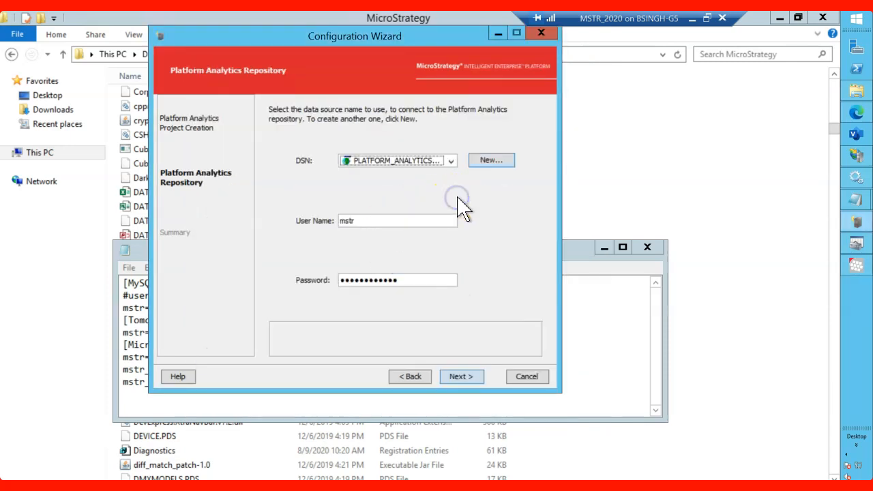
left_click(451, 162)
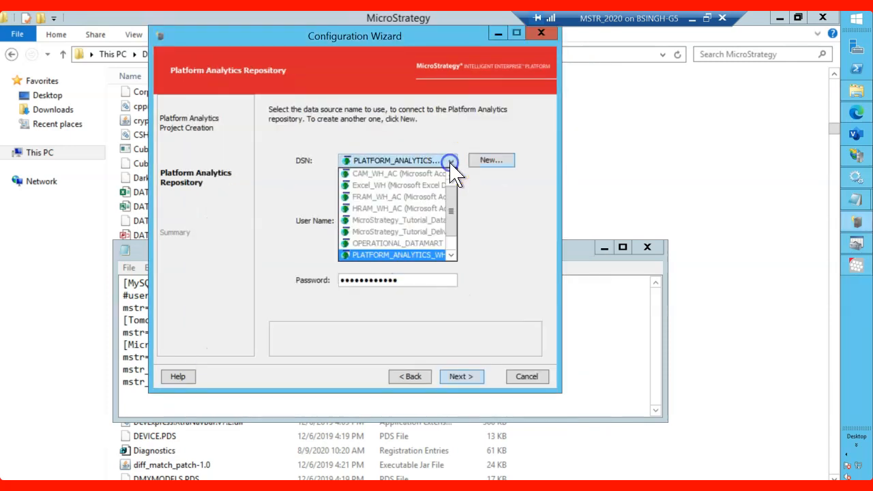
left_click(420, 254)
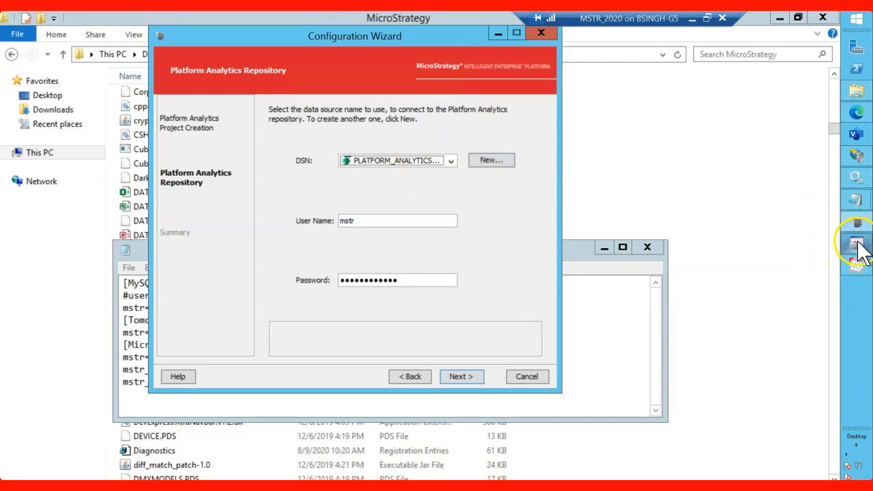
Step: Switch to ODBC Data Source Administrator and reopen the driver setup of the PLATFORM_ANALYTICS_WH system data source
mouse_move(860, 253)
left_click(802, 243)
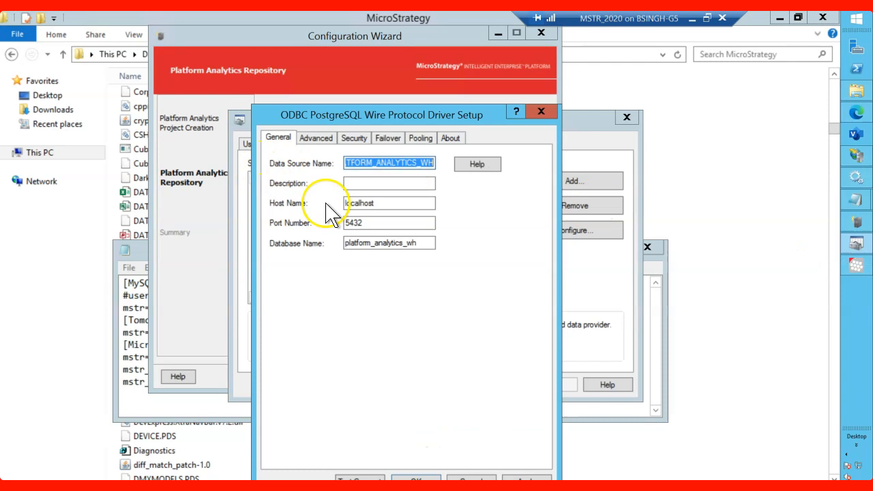
left_click(542, 112)
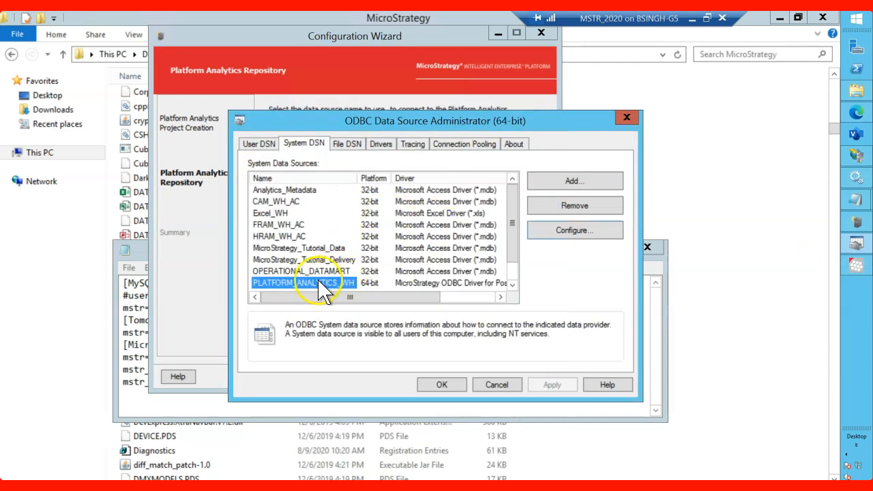
scroll(321, 278, "down", 1)
left_click(558, 233)
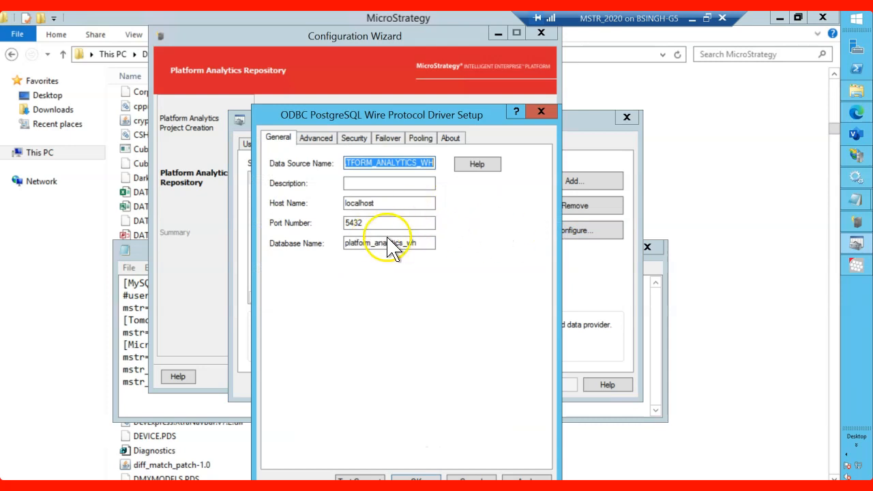
Step: Examine the data source's name, host name and database name, then open the logon dialog for a connection test
left_click_drag(425, 242, 327, 243)
left_click(421, 246)
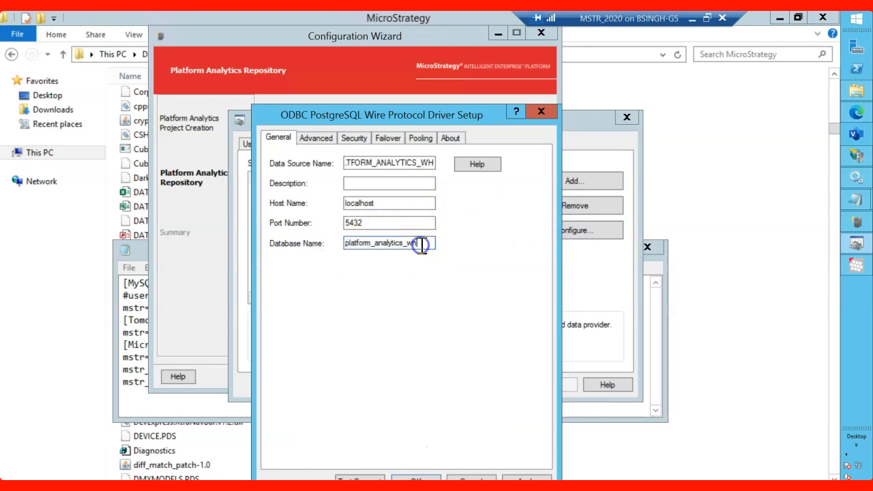
left_click_drag(388, 114, 378, 98)
left_click(378, 146)
left_click(363, 187)
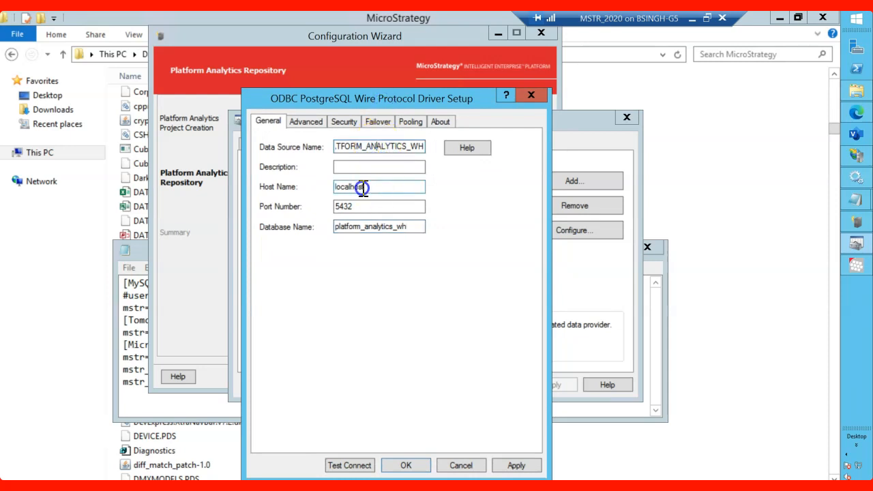
left_click(380, 186)
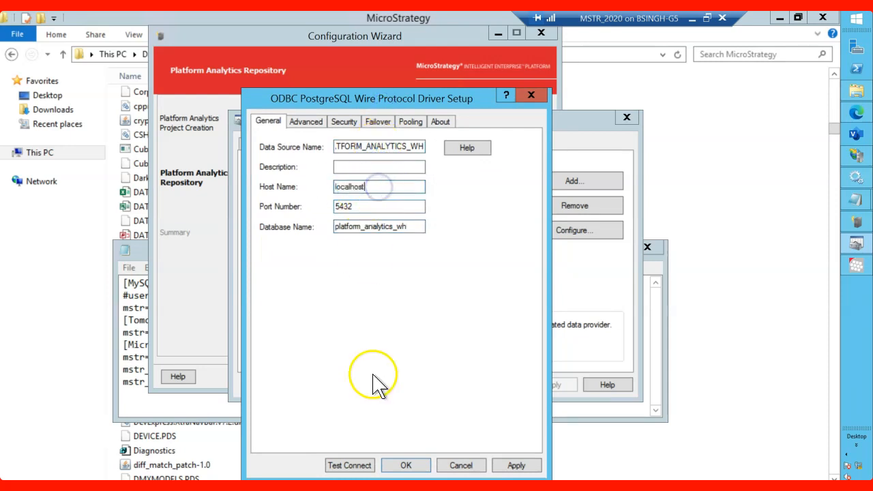
left_click_drag(361, 97, 356, 88)
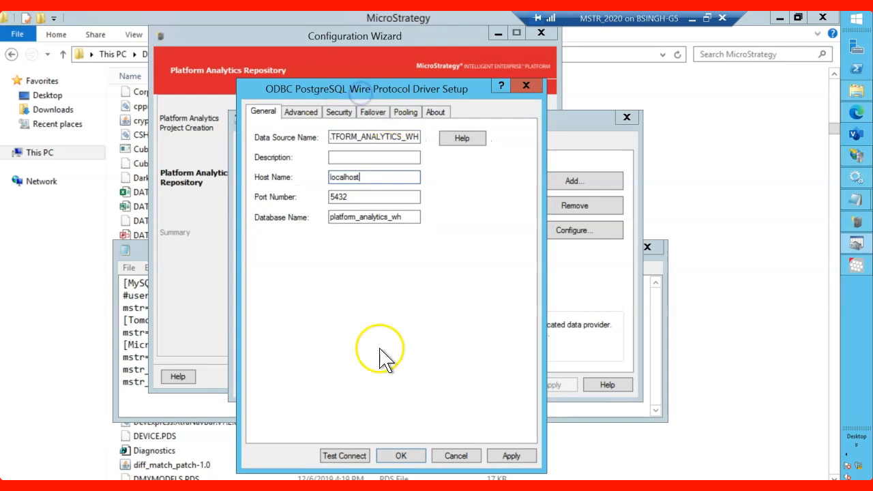
left_click(356, 454)
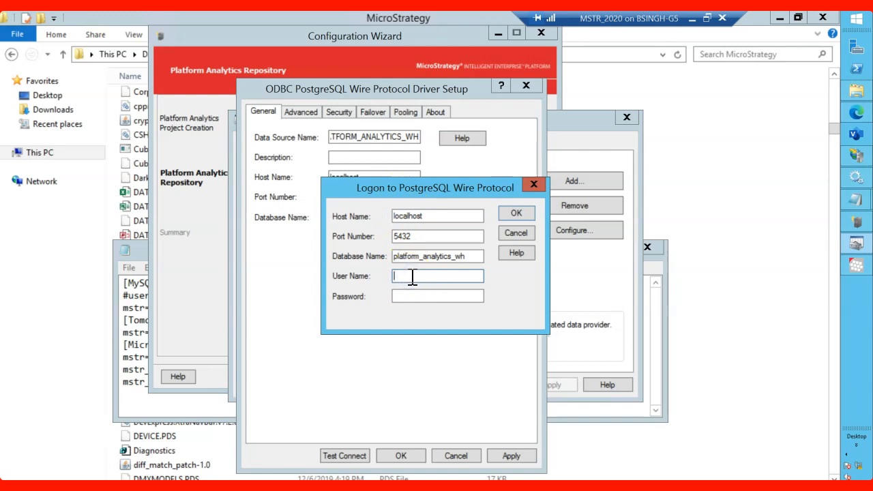
Step: Switch to File Explorer and open the Default_Accounts text file in E:\Program Files (x86)\Common Files\MicroStrategy
left_click(855, 96)
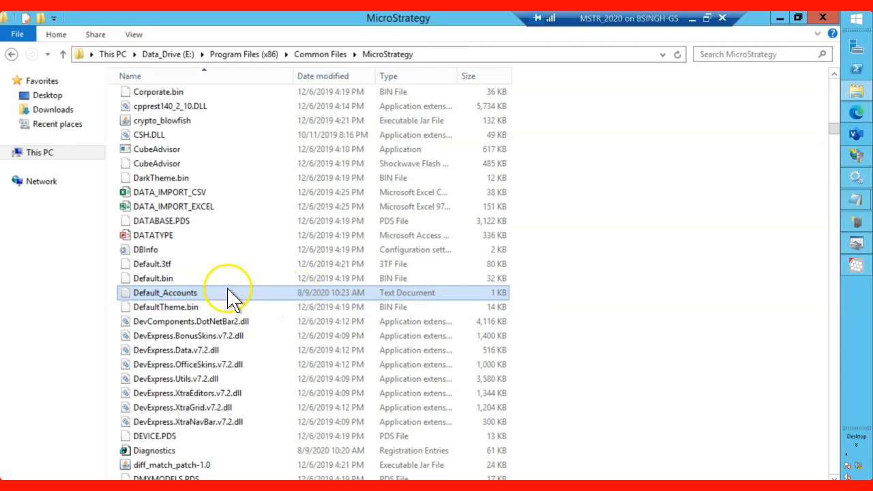
left_click(492, 54)
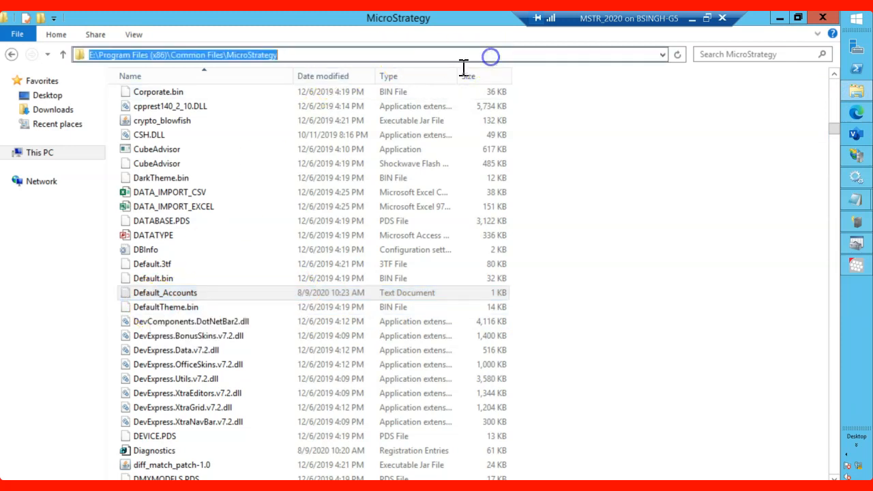
left_click(331, 55)
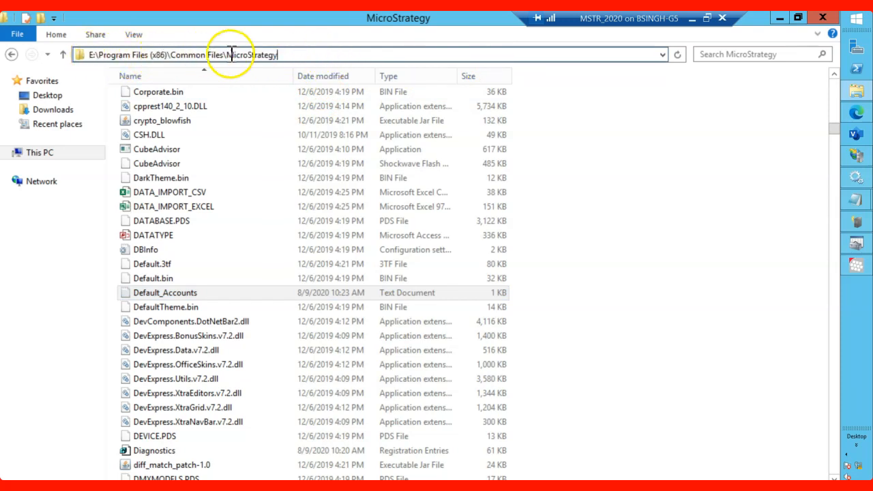
left_click(615, 301)
left_click(164, 293)
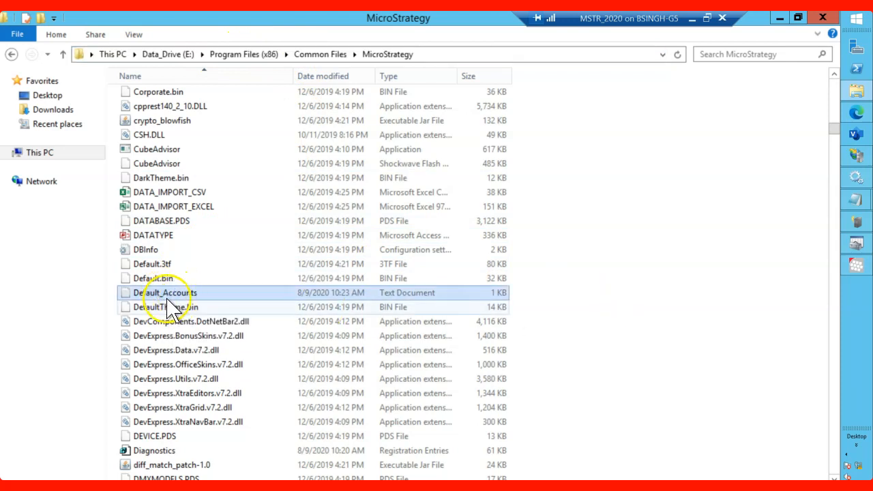
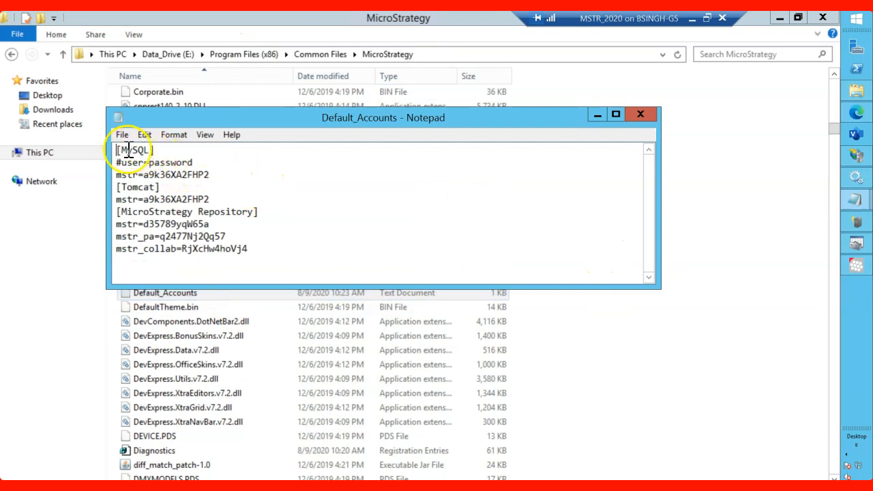
Step: Review the MySQL, Tomcat and MicroStrategy Repository sections, then select the mstr account's password in the repository section for copying
left_click_drag(118, 150, 227, 197)
left_click(346, 203)
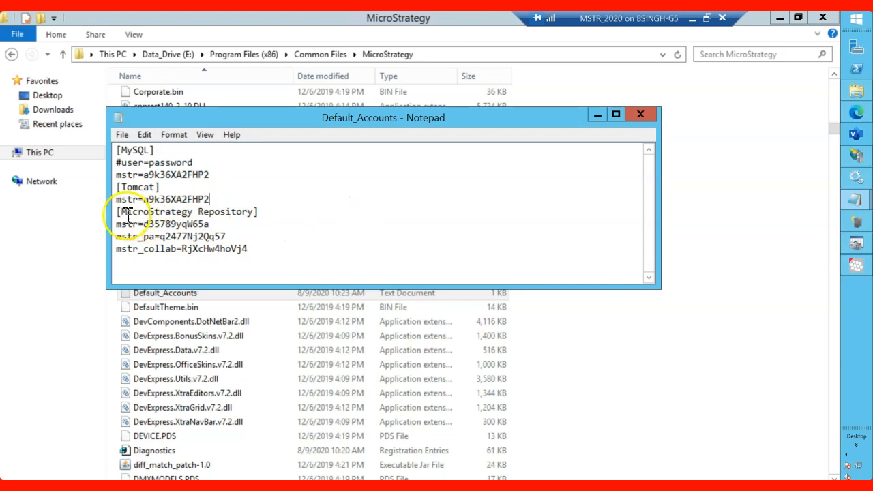
left_click_drag(210, 174, 111, 163)
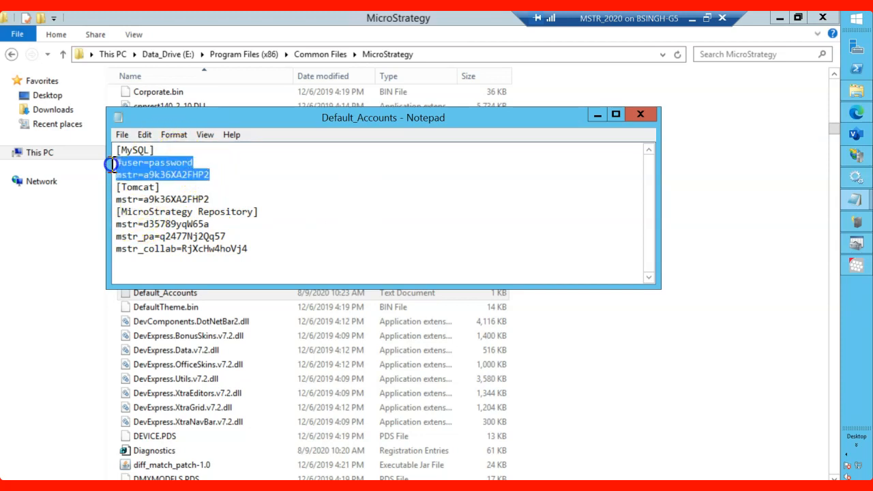
left_click_drag(221, 199, 107, 189)
left_click_drag(259, 211, 103, 214)
left_click(150, 223)
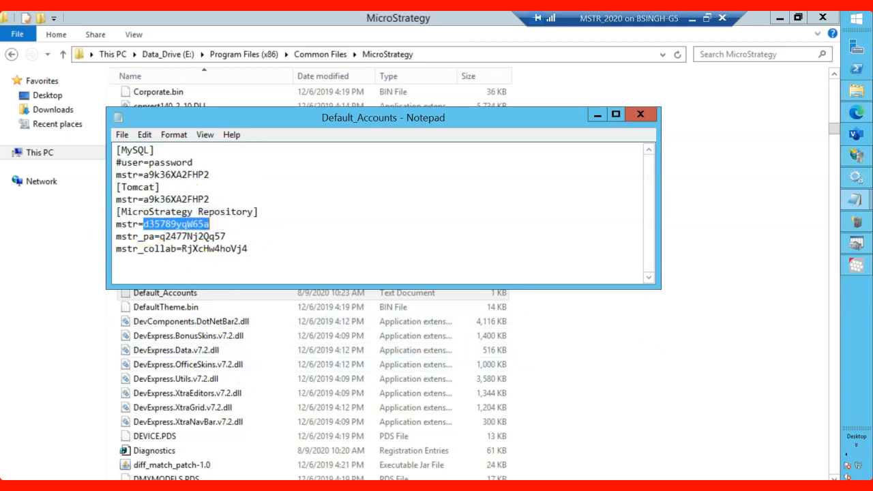
Step: Test the PLATFORM_ANALYTICS_WH connection with user name mstr and the repository password, then accept the driver setup and close ODBC Data Source Administrator
left_click(854, 247)
left_click(441, 275)
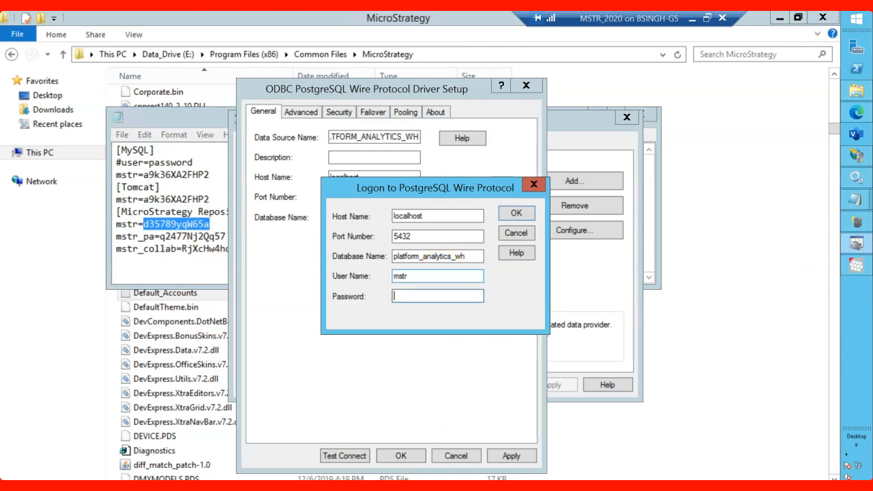
left_click(516, 214)
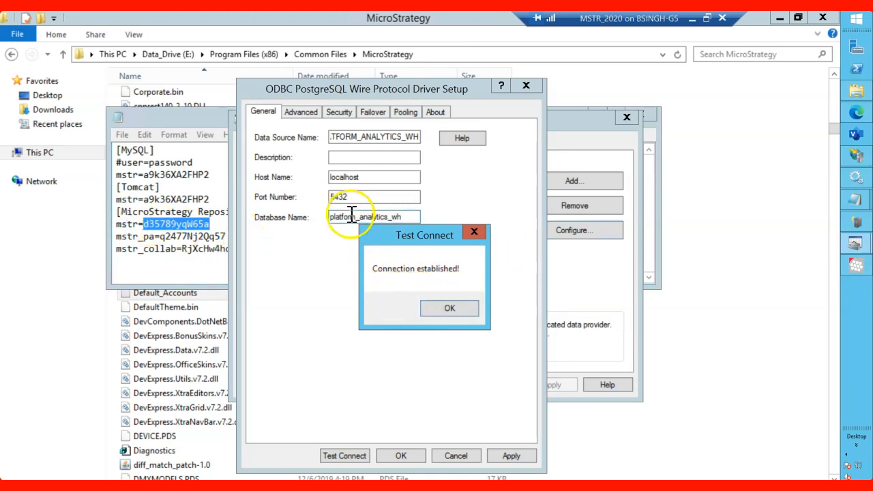
left_click(458, 310)
left_click(415, 451)
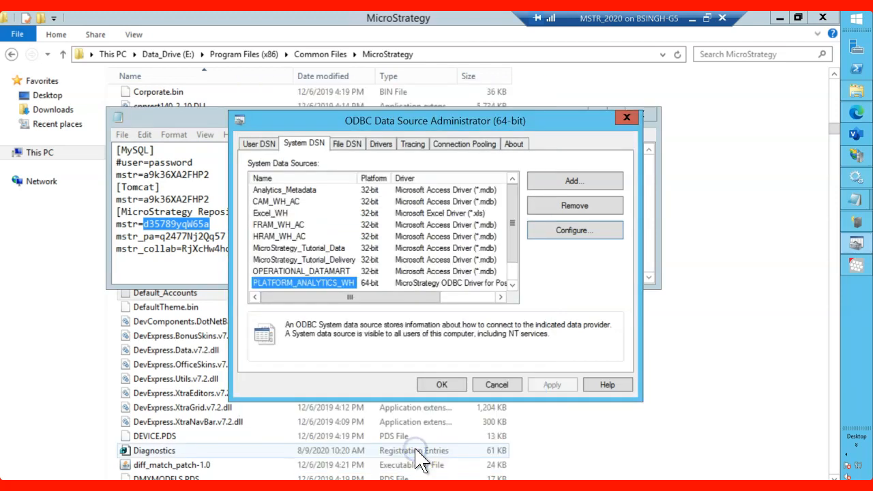
left_click(446, 384)
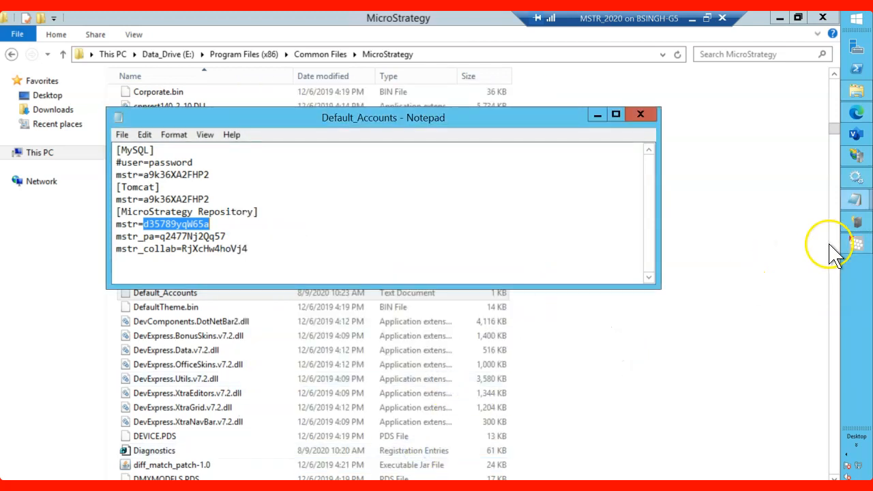
Step: Switch to Configuration Wizard, check the repository credentials against Default_Accounts, then proceed to the summary and apply the Platform Analytics project package
left_click(855, 244)
left_click(779, 19)
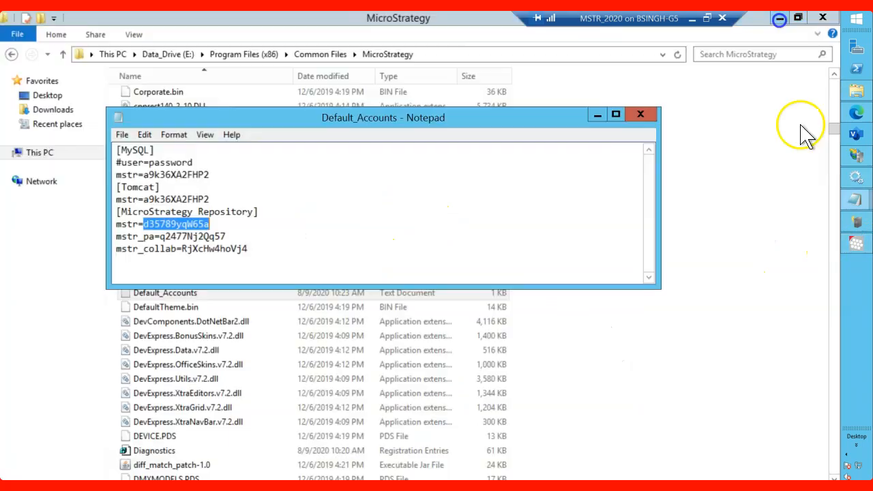
left_click(856, 222)
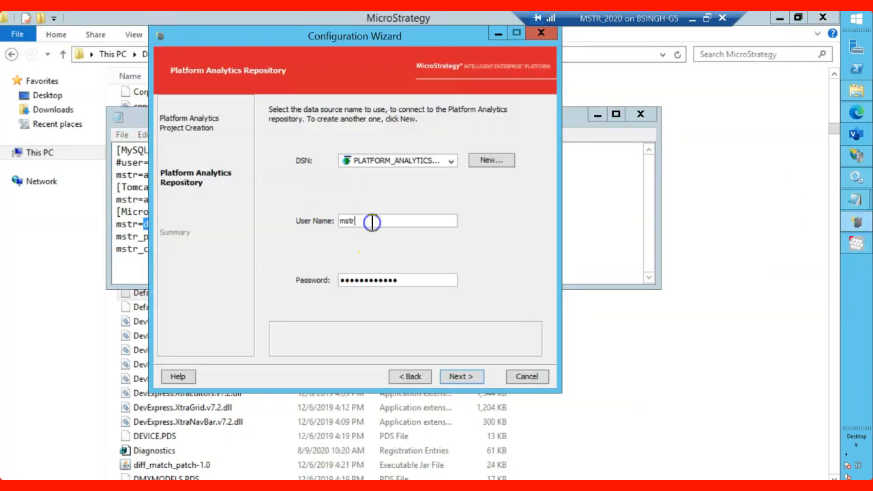
left_click(134, 227)
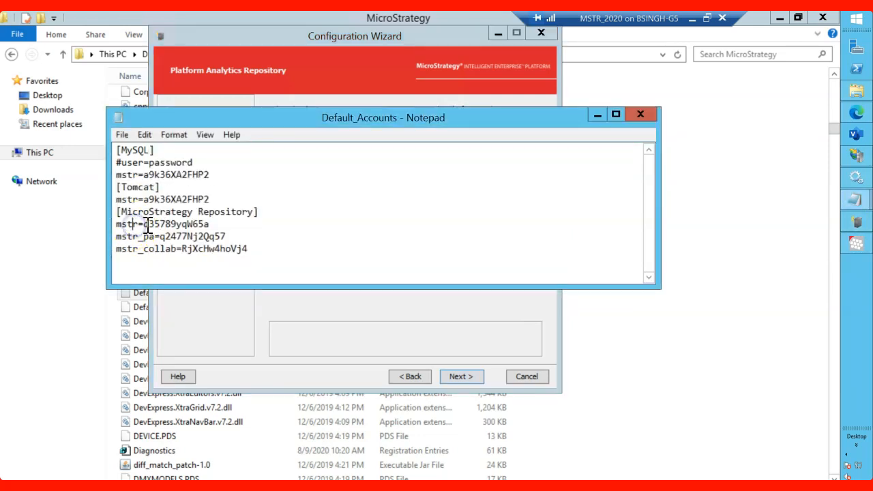
left_click(341, 311)
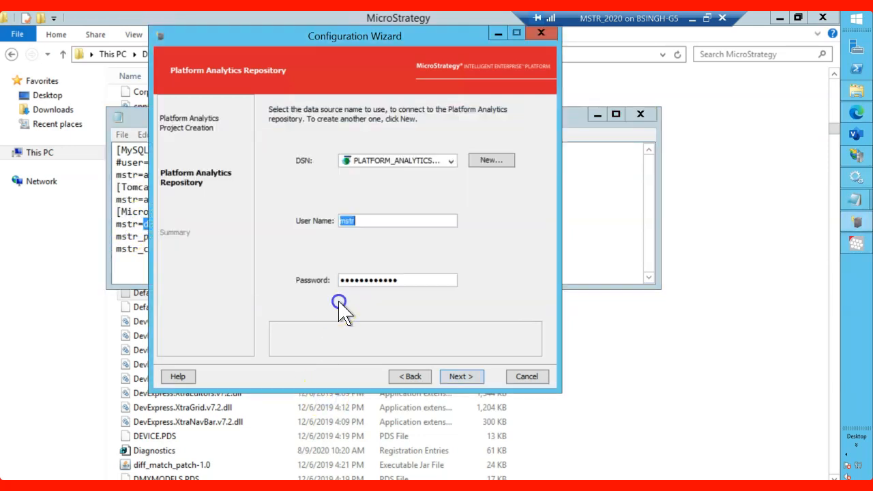
left_click_drag(340, 280, 402, 274)
left_click(461, 375)
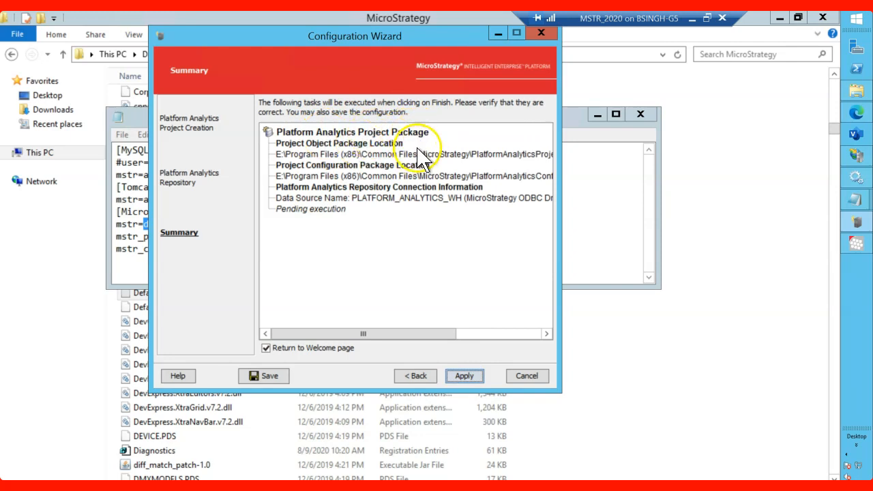
left_click(470, 377)
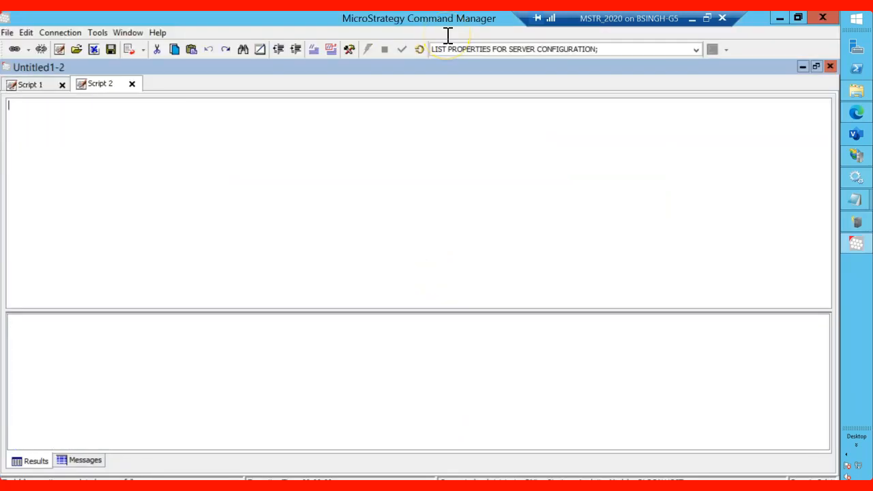
Step: Start a LIST statement in Command Manager's second script, then close Command Manager without saving the open scripts
left_click(141, 109)
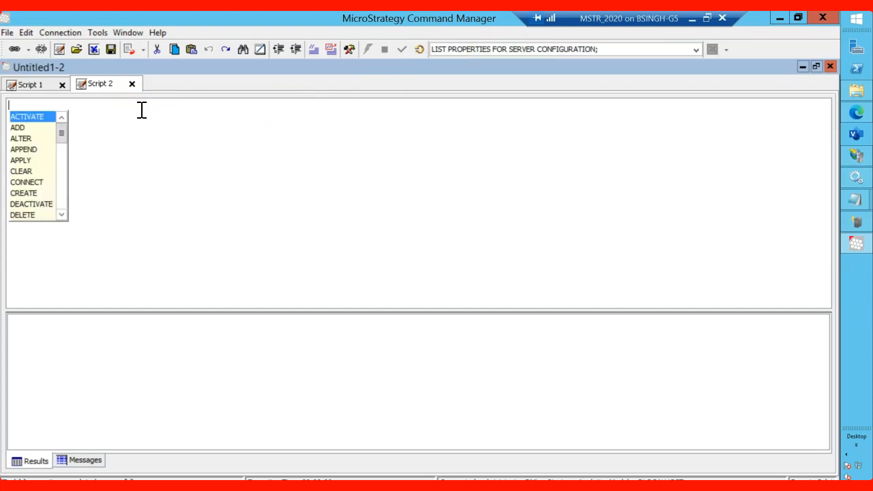
left_click(140, 110)
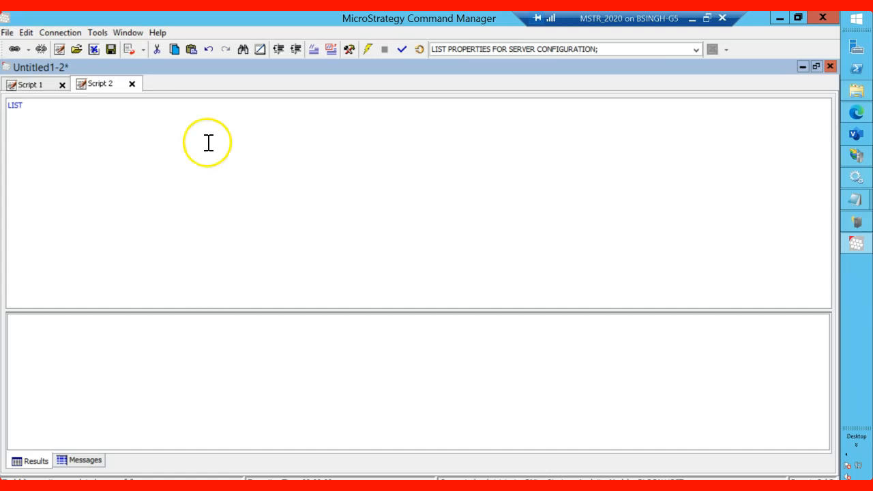
left_click(821, 18)
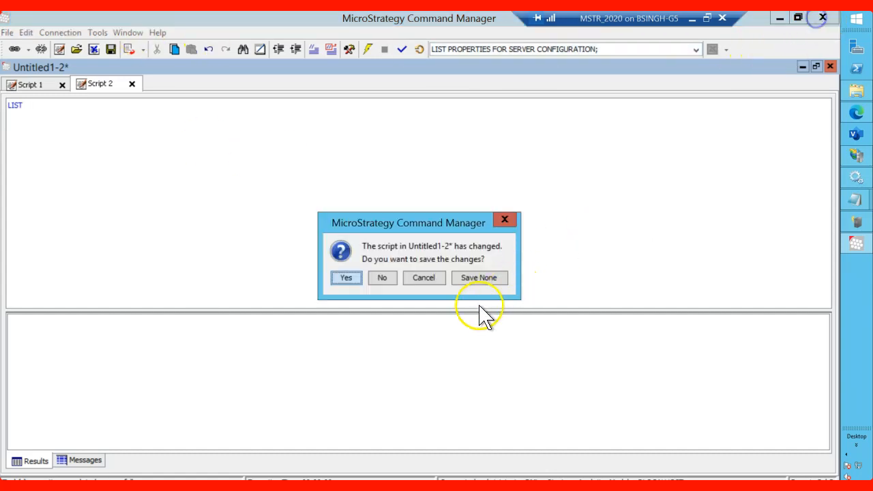
left_click(384, 279)
left_click(413, 279)
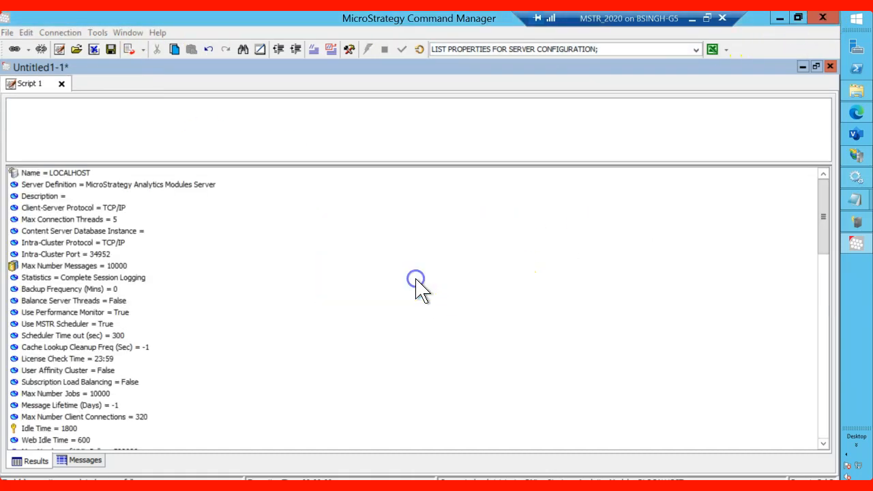
Step: Search the installed applications for Command Manager and launch it
left_click(857, 28)
type("command Prompt")
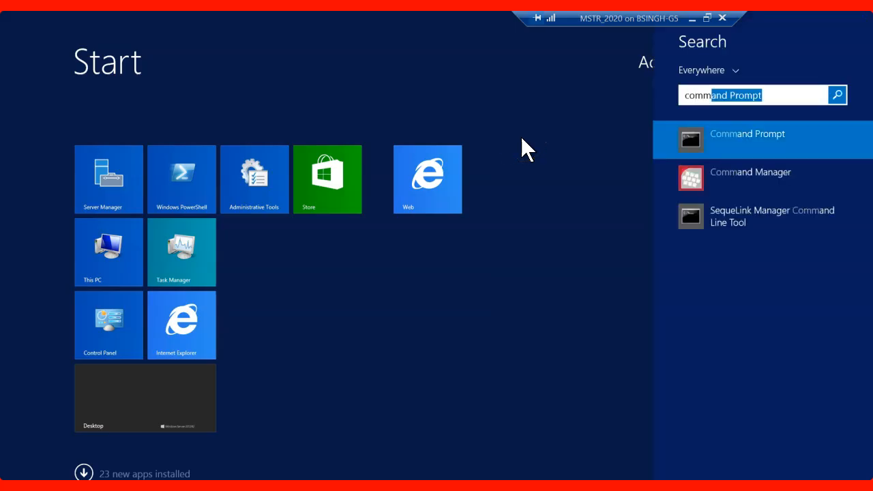
key("Down")
key("Return")
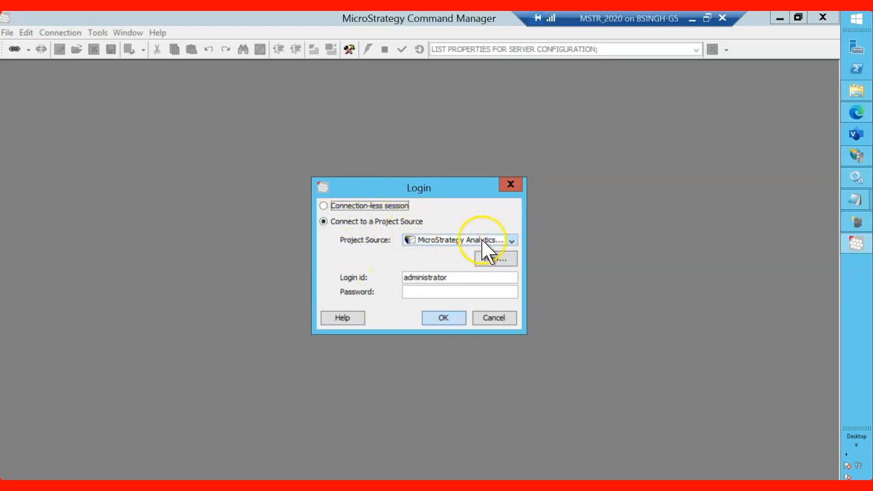
Step: Connect to the MicroStrategy Analytics Modules project source with login id administrator and dismiss the activation notice
left_click(506, 240)
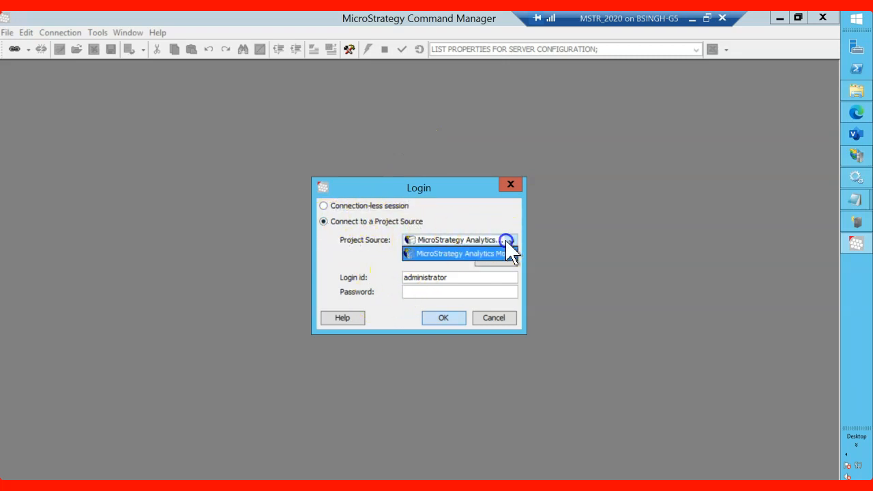
left_click(455, 195)
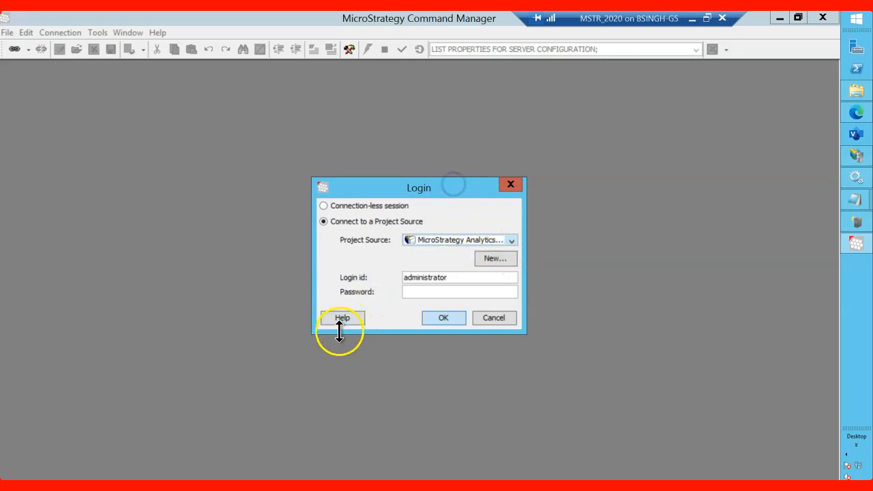
left_click(444, 317)
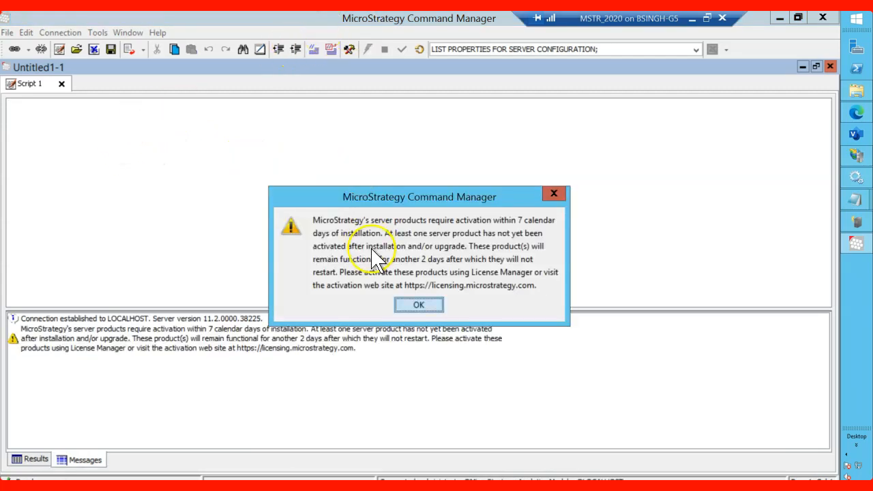
left_click(428, 310)
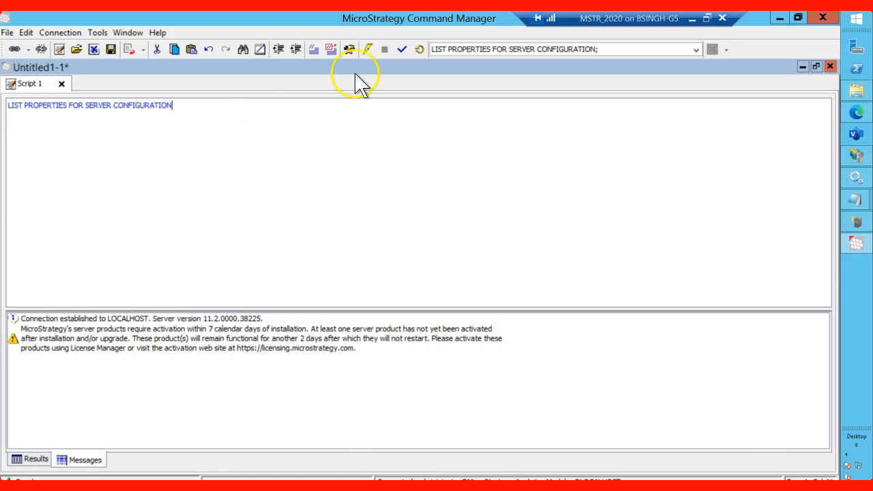
Step: Execute the statement LIST PROPERTIES FOR SERVER CONFIGURATION; in the script, making sure it ends with a semicolon
left_click(368, 50)
left_click(192, 104)
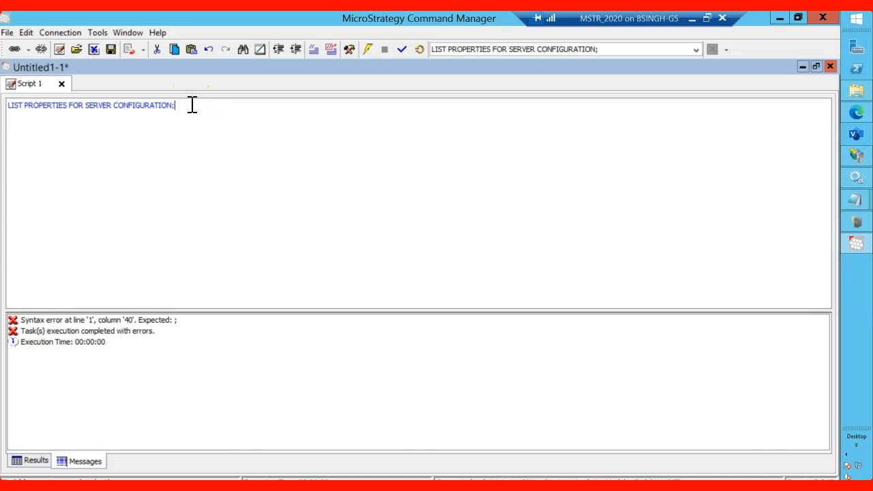
left_click(368, 50)
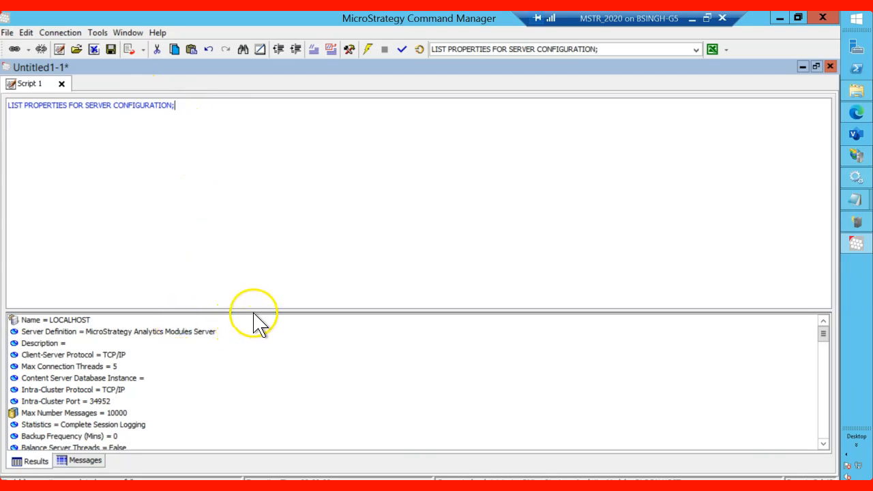
Step: Enlarge the results area and examine the listed server name, server definition, protocol and performance monitor properties
left_click_drag(260, 309, 254, 144)
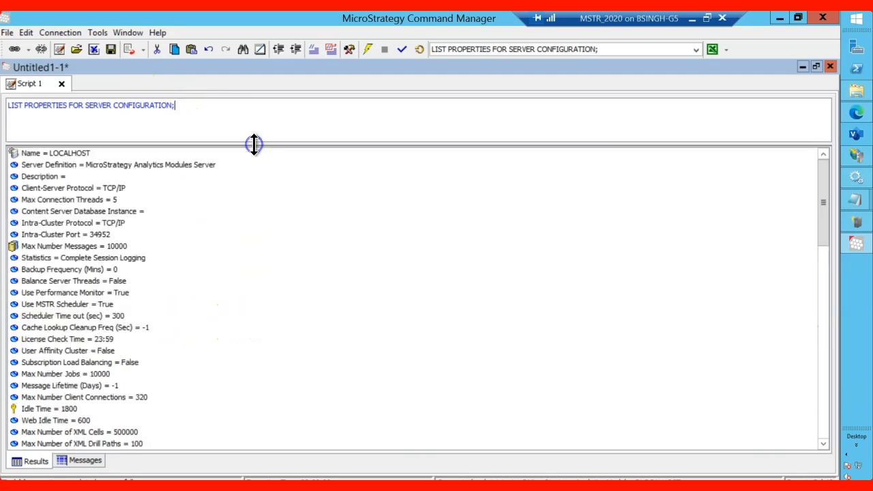
left_click(230, 188)
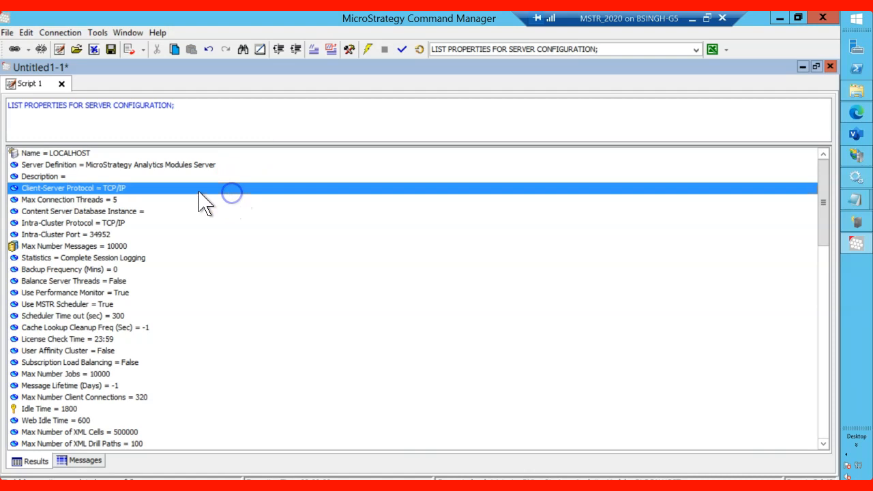
left_click(25, 152)
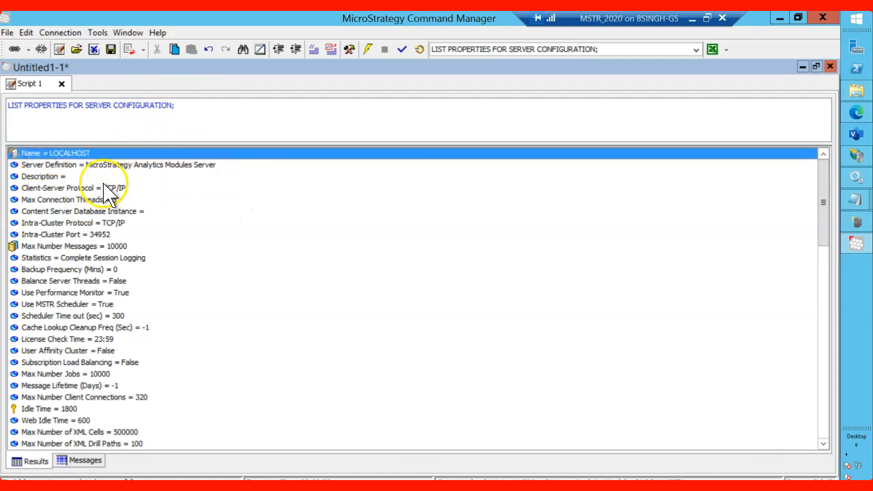
left_click(119, 293)
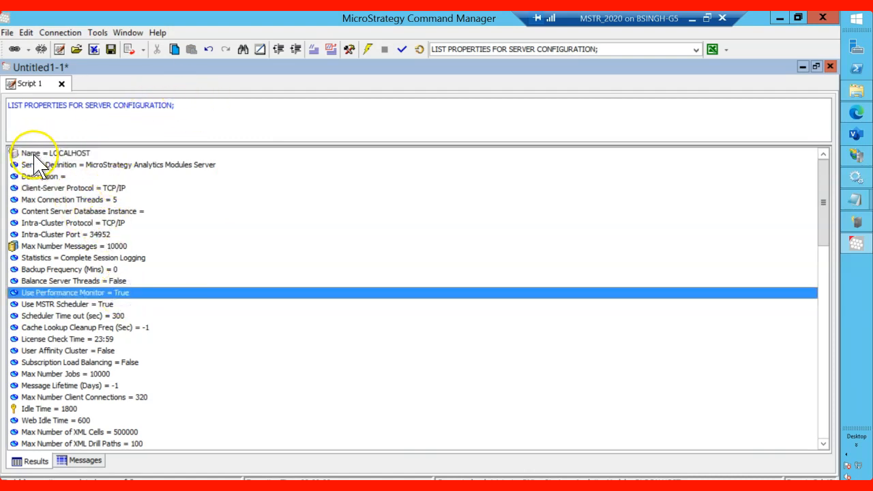
left_click(36, 153)
left_click(185, 165)
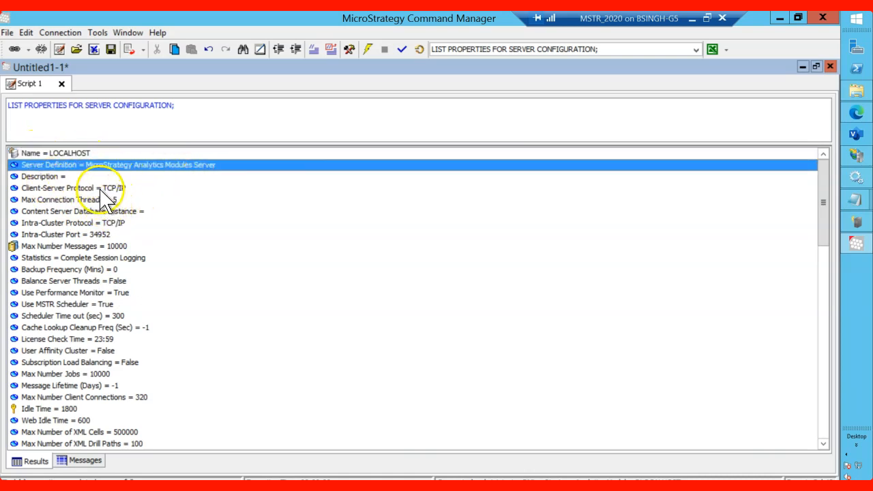
Step: Examine the server's client-server protocol, connection thread, maximum message, license check time, idle time and web idle time properties
left_click(111, 188)
left_click(113, 200)
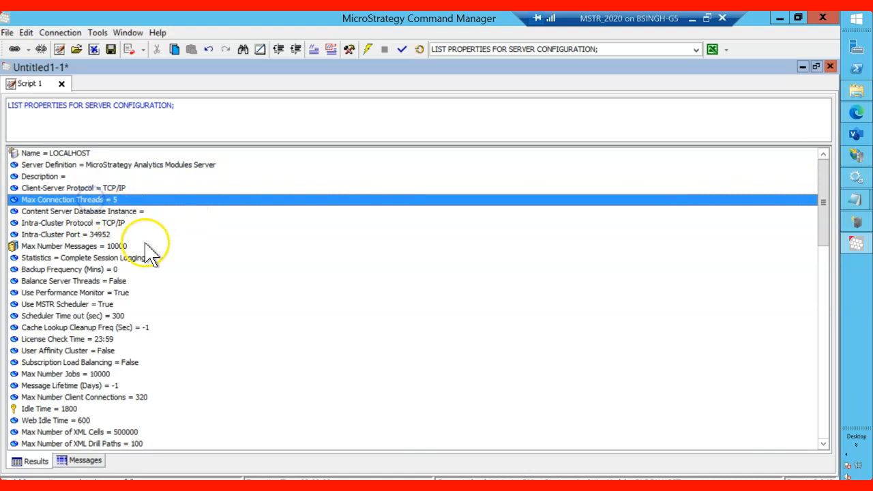
left_click(86, 246)
scroll(88, 253, "down", 5)
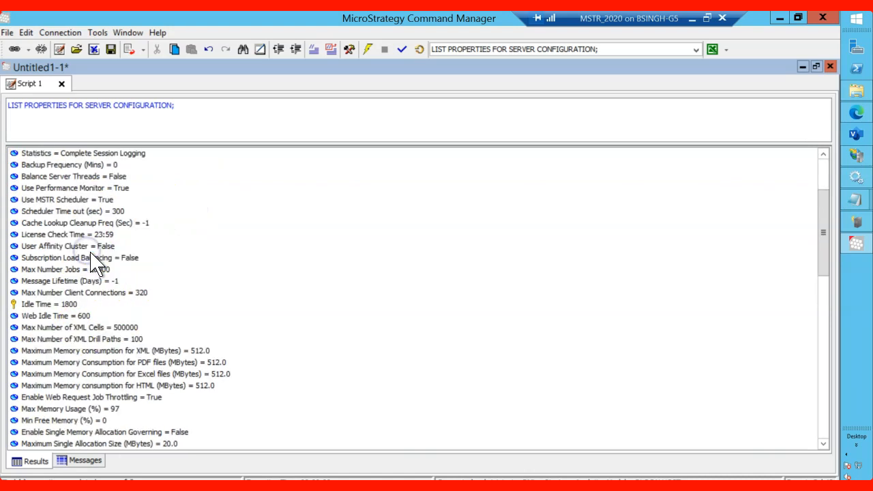
left_click(74, 235)
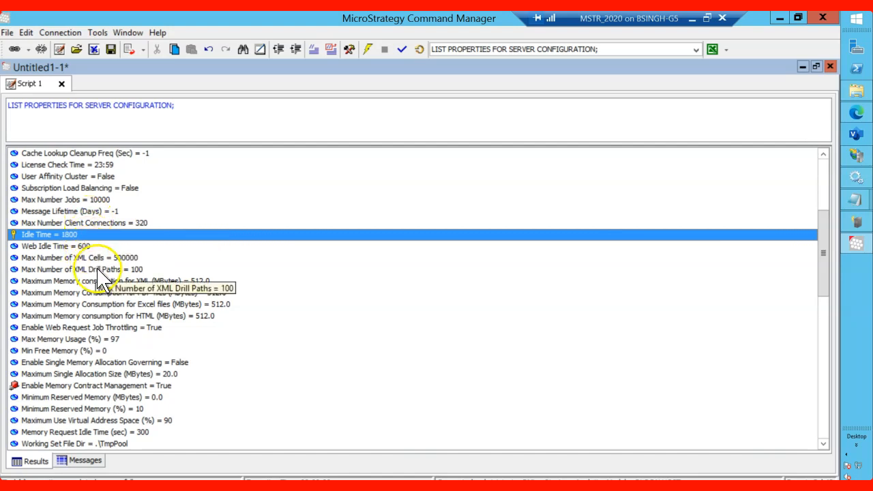
left_click(84, 246)
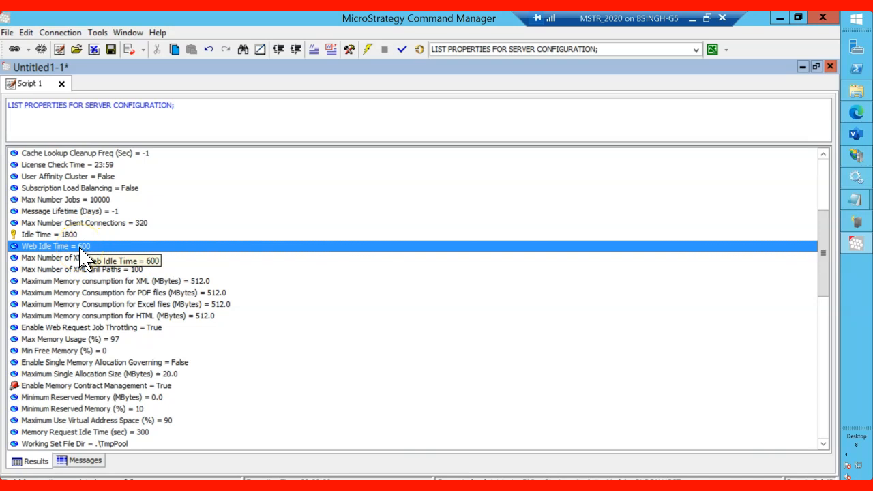
Step: Examine the Telemetry Server configuration list, its Messaging Services configuration and the Telemetry Server enabled property at the end of the results
scroll(82, 254, "down", 15)
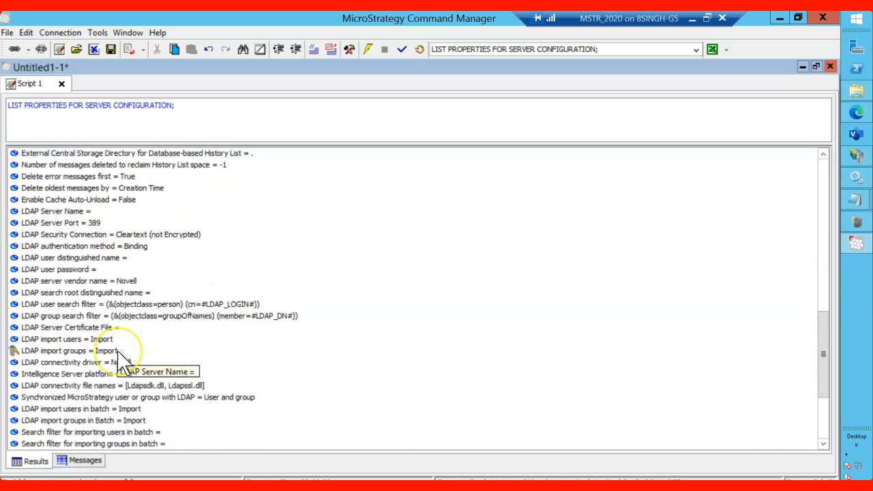
left_click(83, 386)
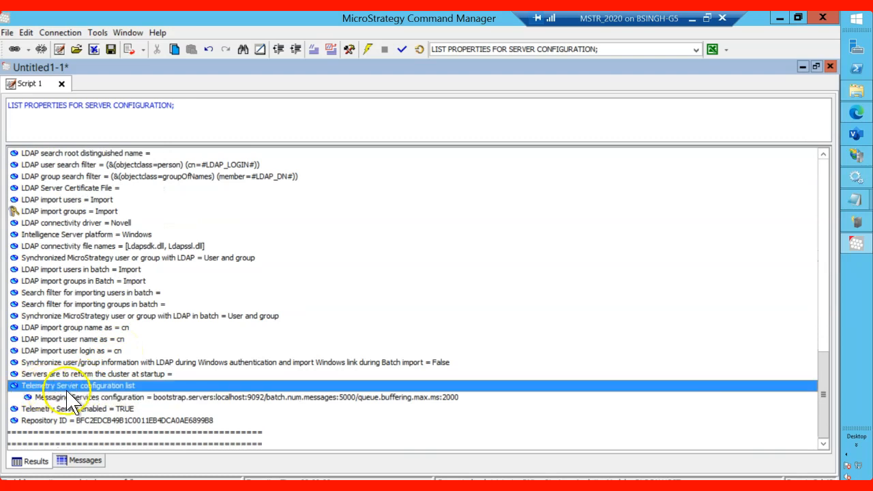
left_click(37, 410)
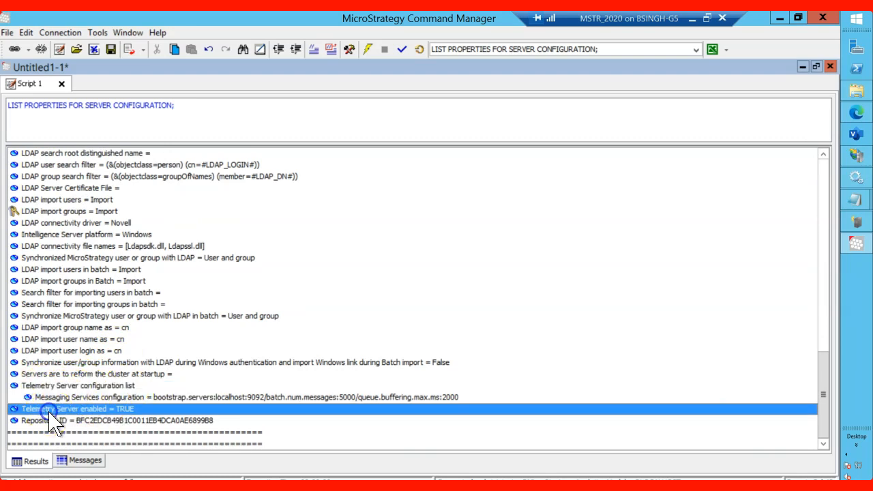
left_click(113, 398)
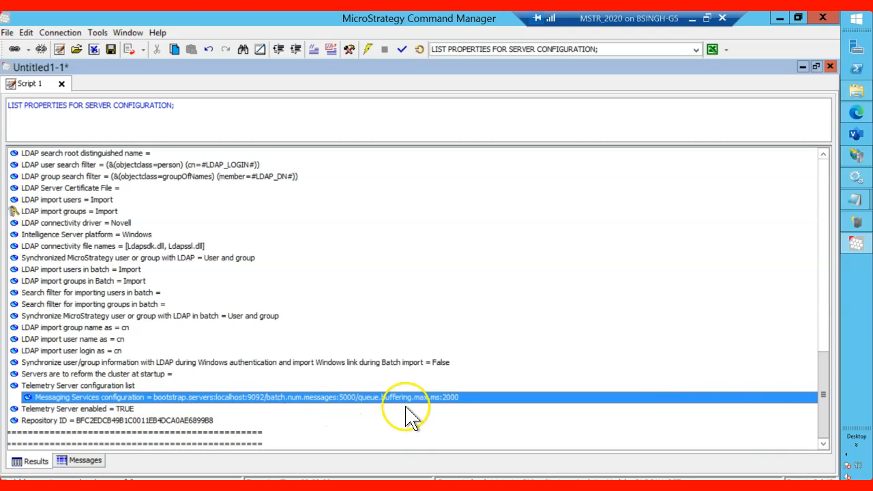
left_click(115, 409)
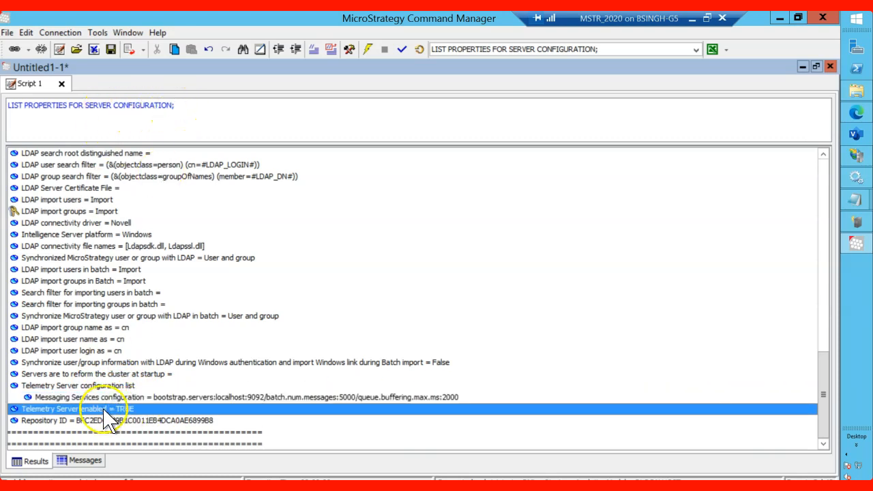
left_click(117, 398)
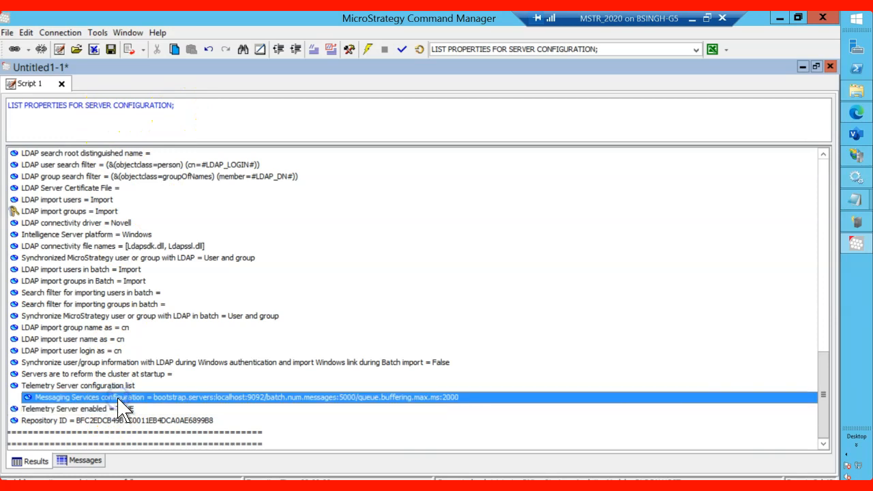
left_click(69, 409)
Step: Add the statement LIST ALL PROPERTIES FOR PASTATISTICS IN PROJECT "MicroStrategy Tutorial"; below the existing one and execute only that statement
left_click(179, 106)
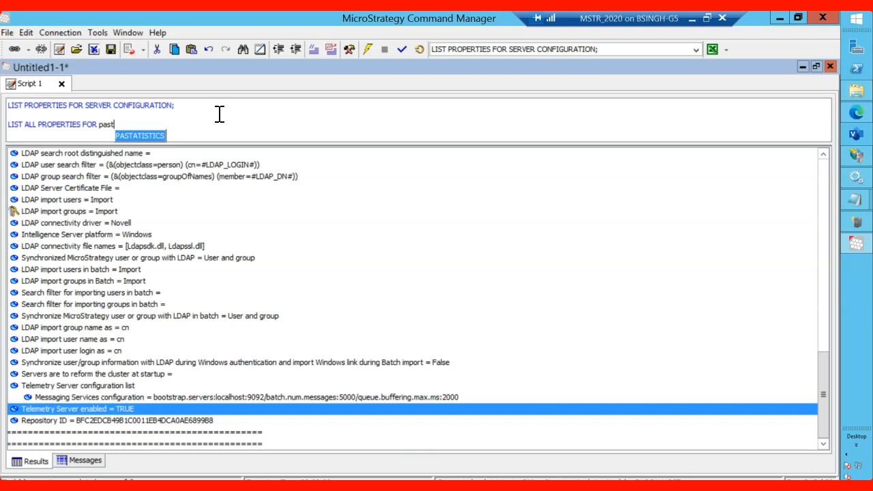
left_click(122, 135)
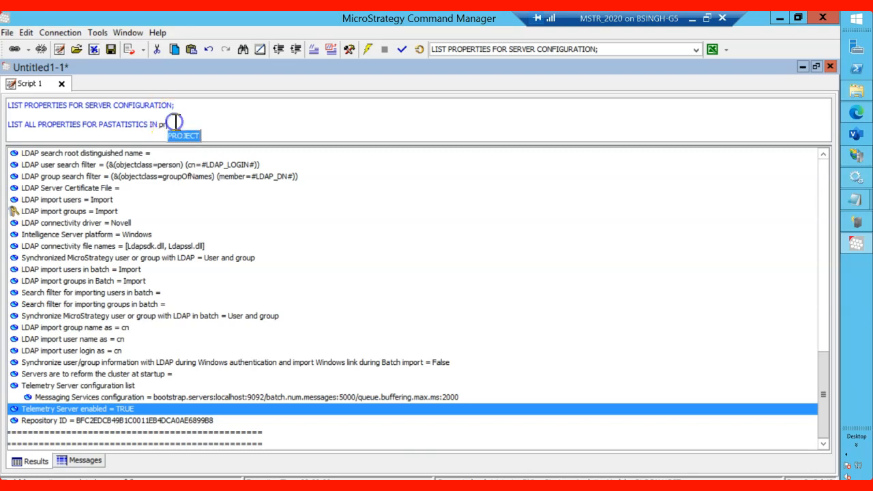
left_click(192, 135)
left_click(306, 125)
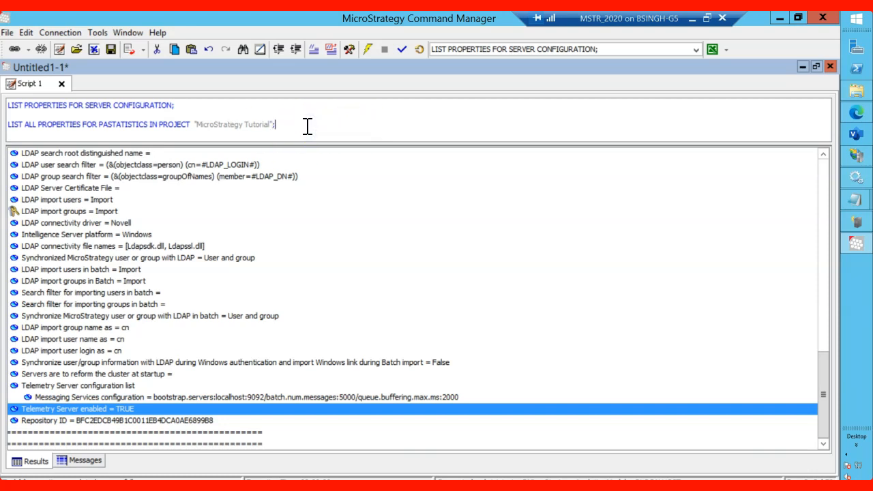
left_click_drag(293, 126, 92, 117)
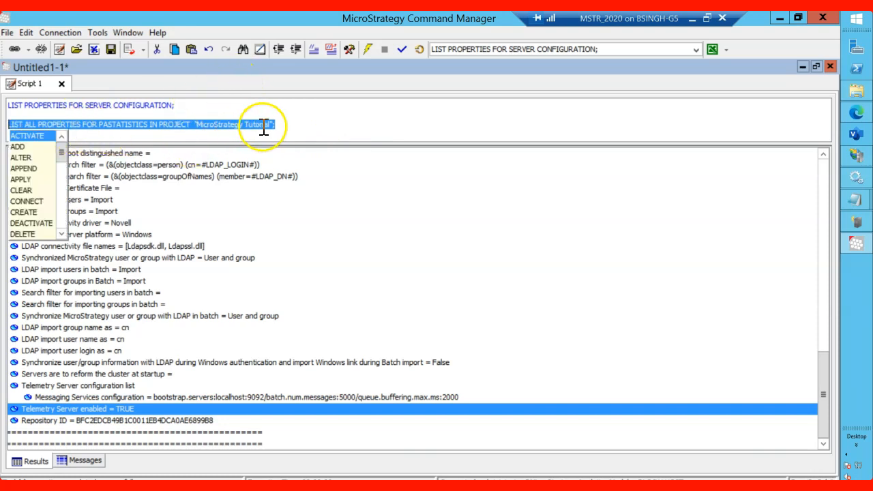
left_click(368, 50)
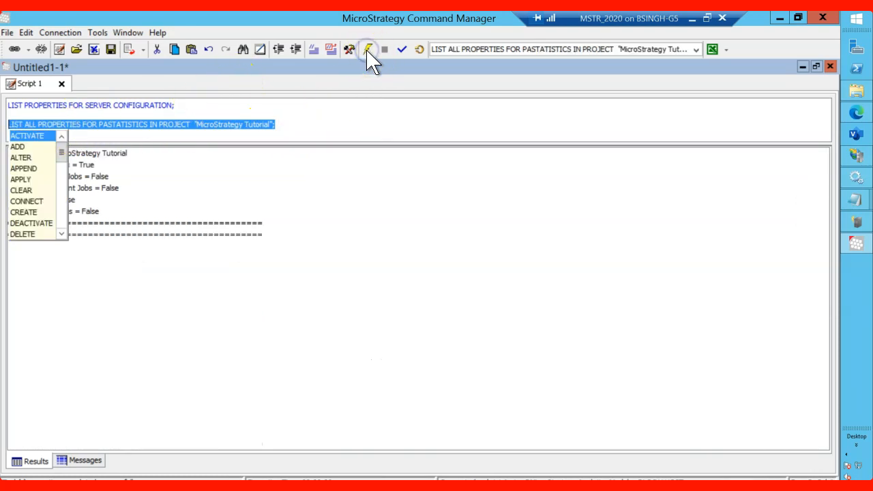
Step: Examine the project's statistics properties: Basic Statistics, Detail Report Jobs, Detail Document Jobs, Job SQL and Columns Tables
left_click(189, 169)
left_click(313, 116)
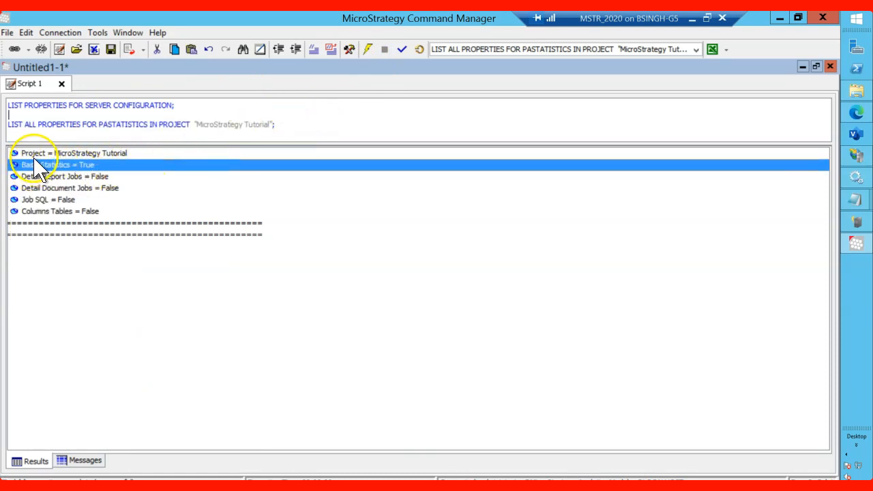
left_click(104, 154)
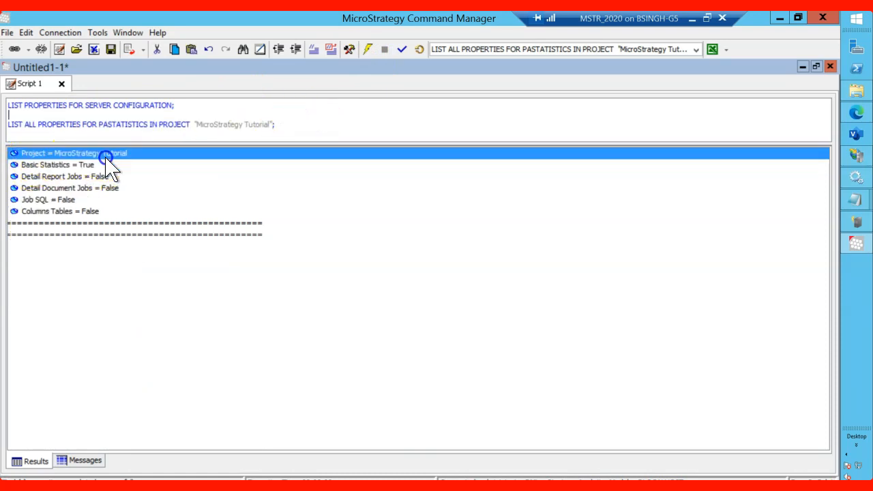
left_click(38, 167)
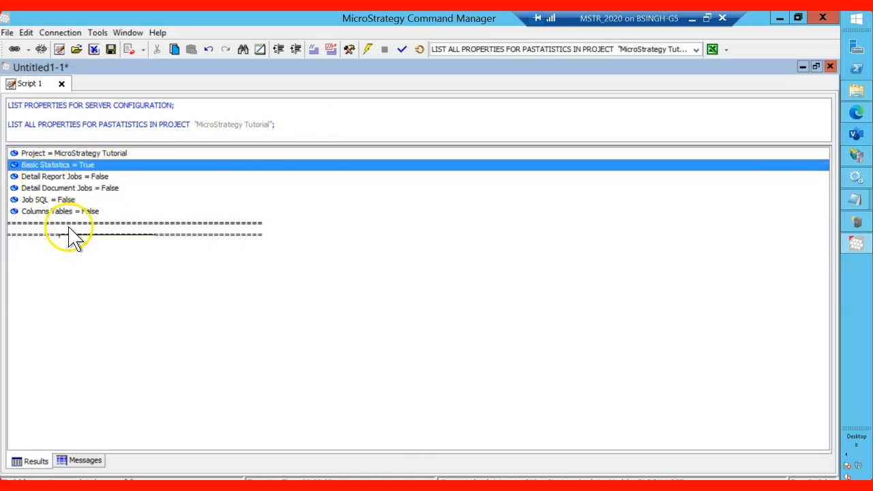
left_click(56, 178)
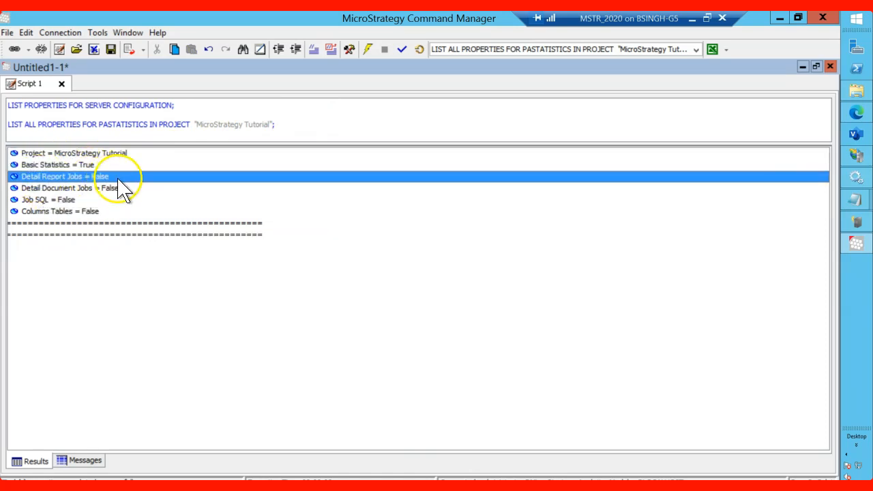
left_click(58, 165)
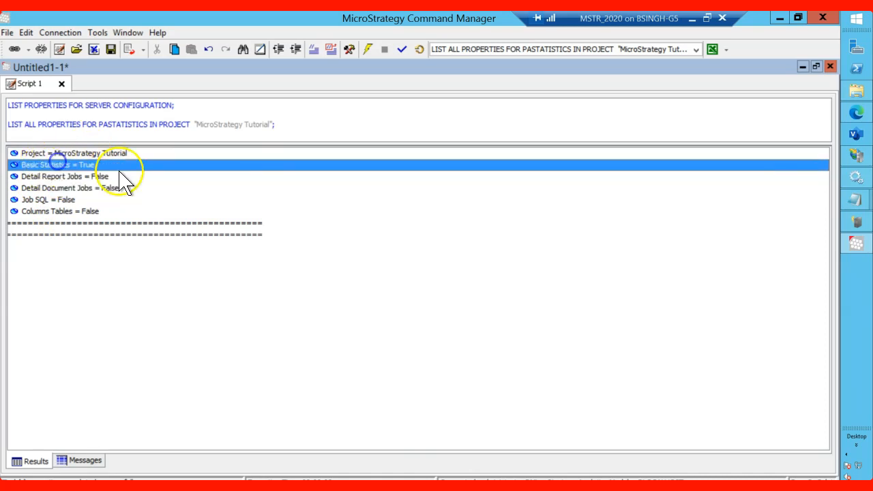
left_click(91, 202)
left_click(92, 211)
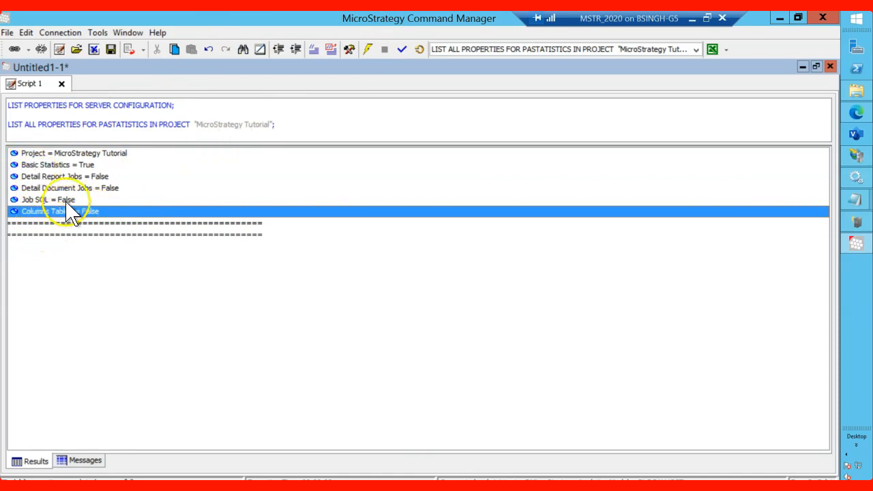
left_click(31, 166)
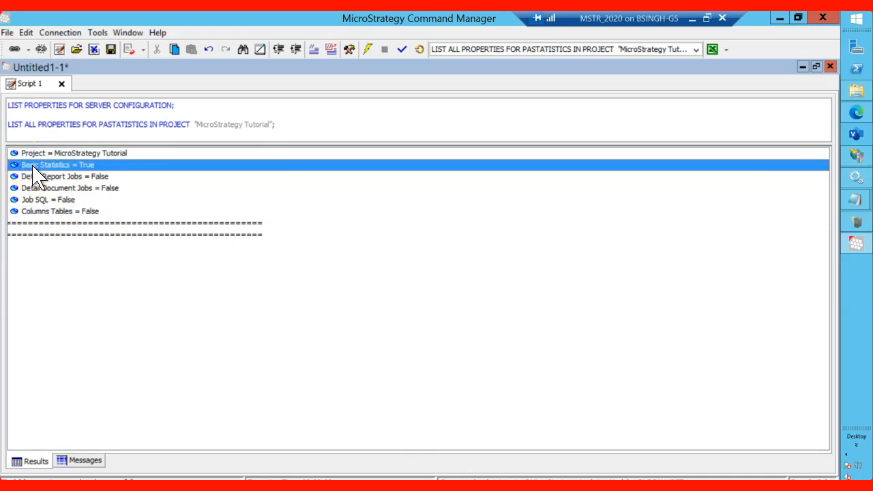
Step: Move the remote desktop connection bar aside, enlarge the script area and check the Detail Report Jobs property
mouse_move(856, 176)
left_click_drag(619, 25, 109, 19)
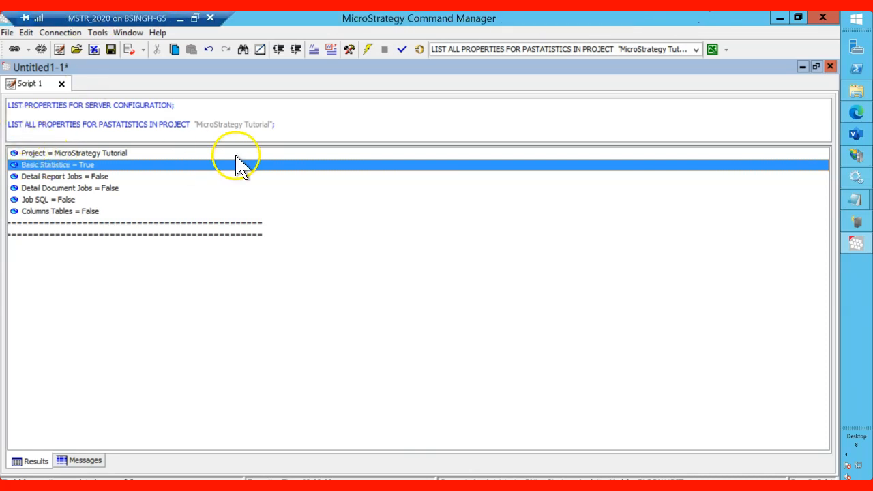
left_click_drag(312, 141, 317, 172)
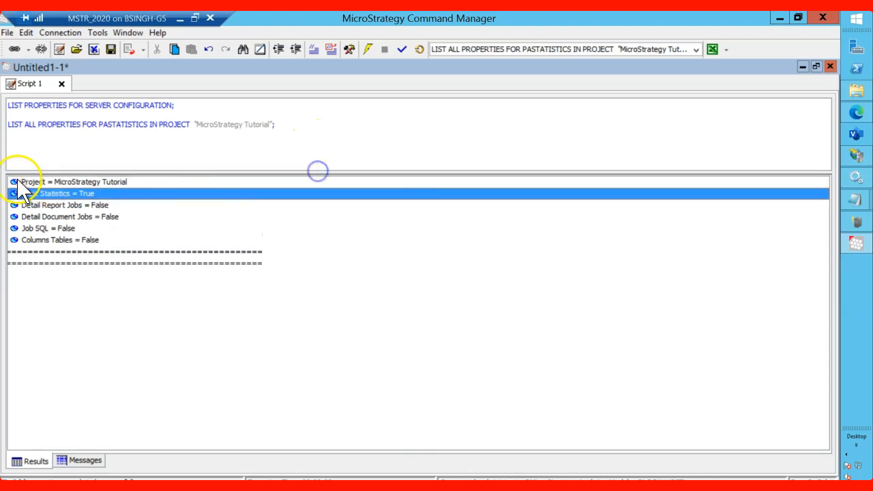
left_click(34, 205)
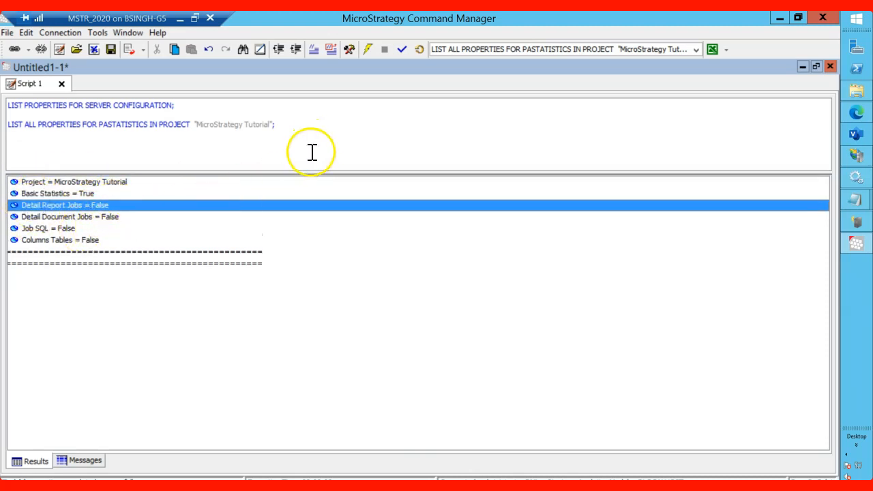
Step: Minimize Command Manager, check the Configuration Wizard's execution progress and finish the Platform Analytics project configuration once it completes
left_click(779, 19)
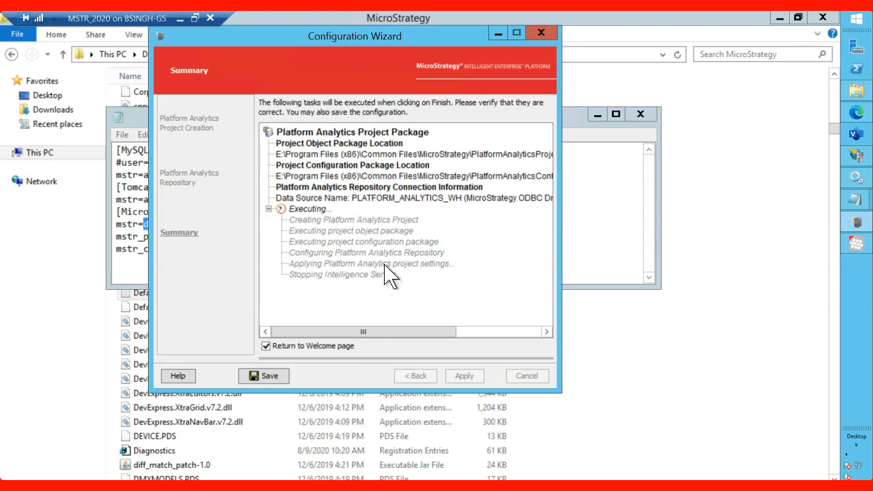
left_click(389, 251)
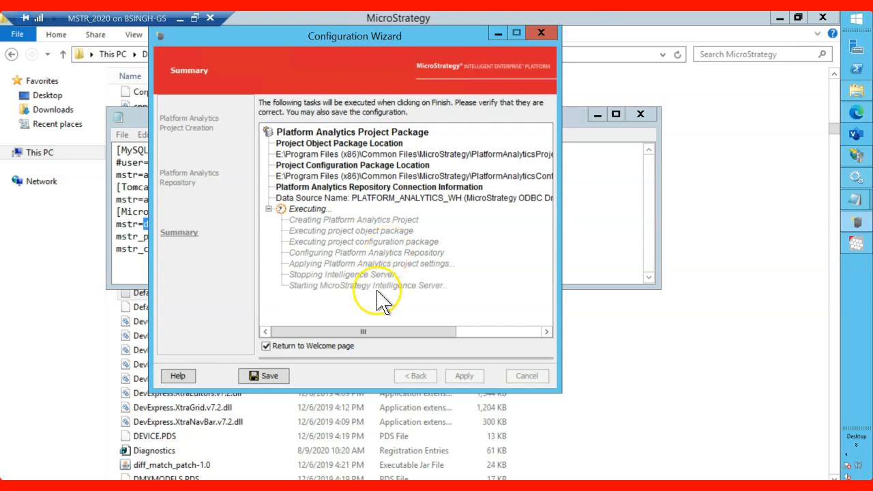
left_click(339, 288)
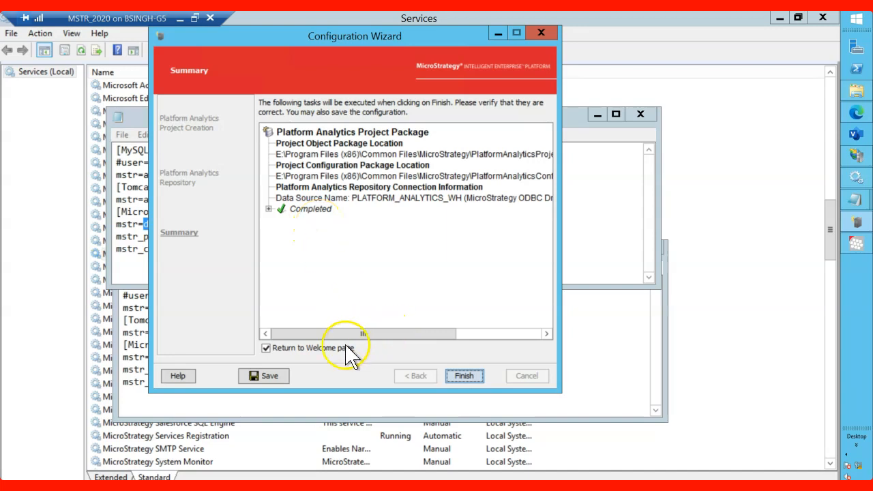
left_click(463, 376)
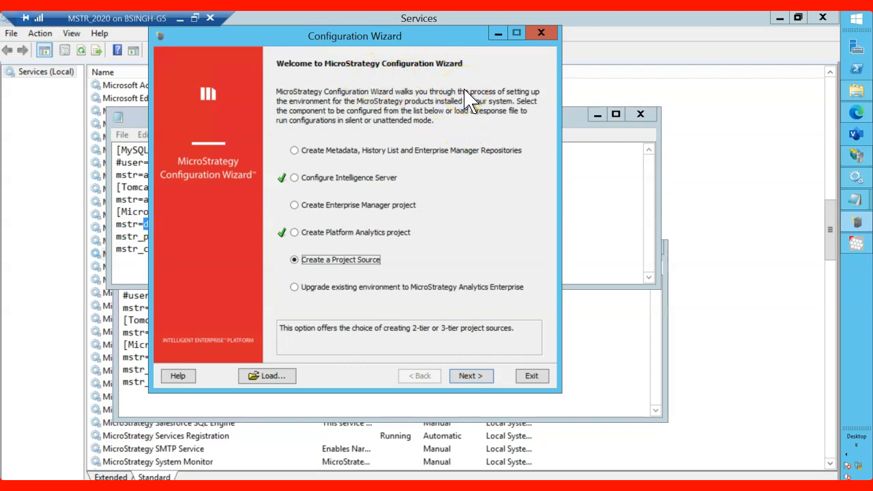
Step: Exit Configuration Wizard and close both open Default_Accounts files
mouse_move(857, 90)
left_click(528, 376)
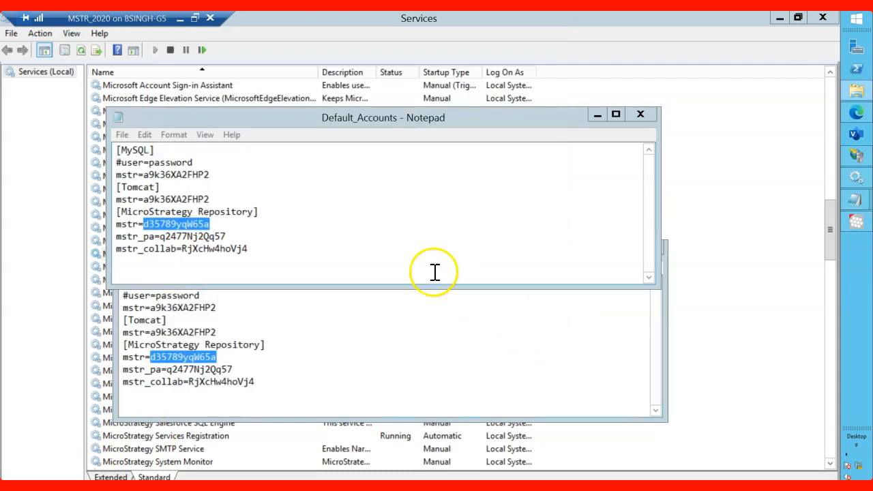
left_click(370, 239)
left_click(640, 114)
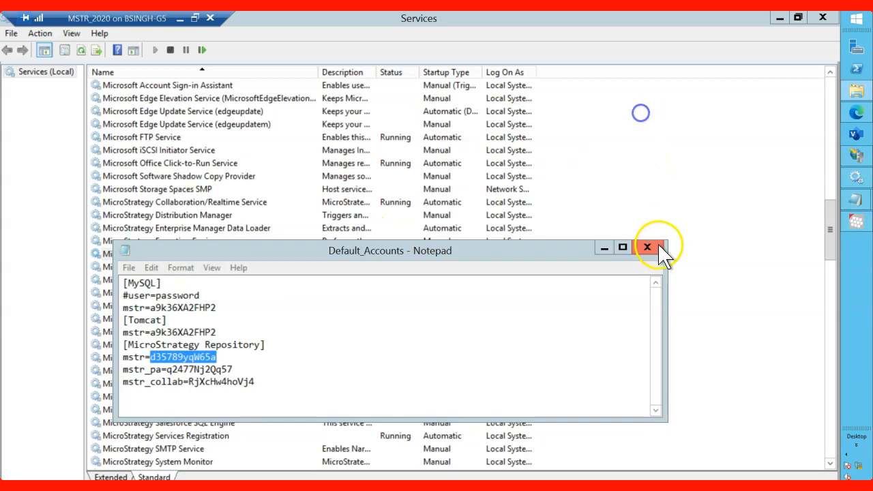
left_click(648, 248)
Step: Open the Response configuration settings file from the Common Files MicroStrategy folder and maximize its window
left_click(856, 91)
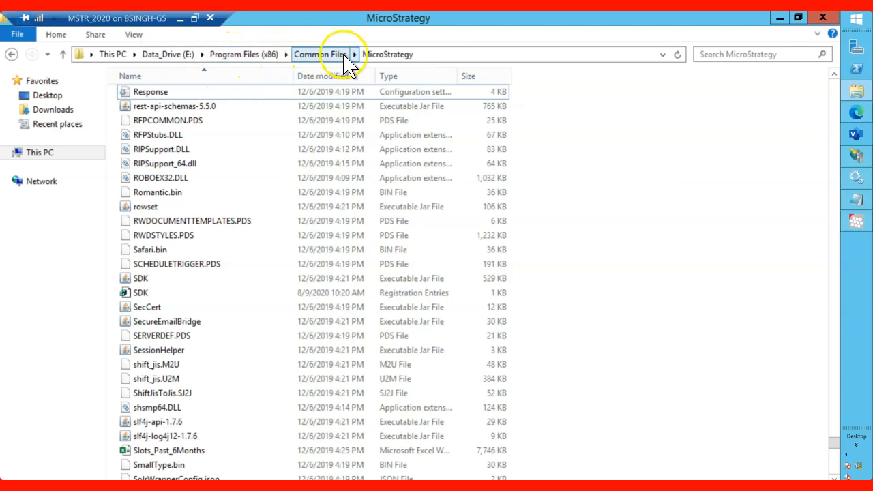
left_click(366, 167)
type("re")
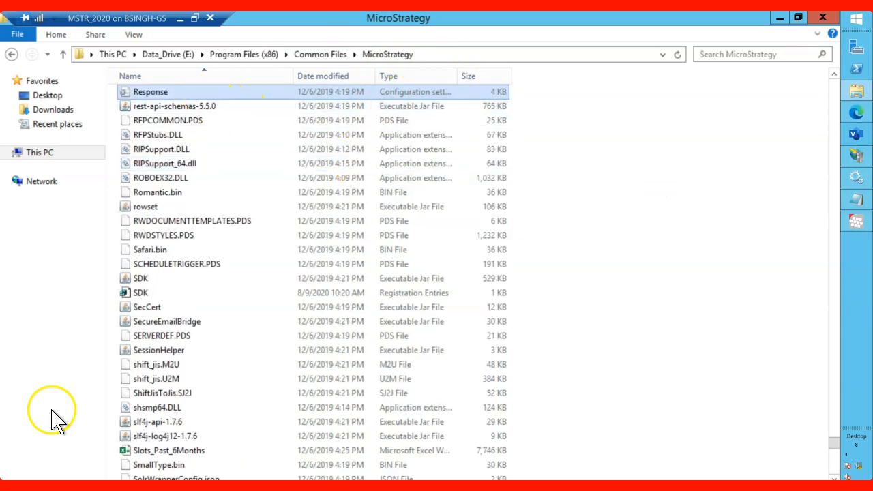
double_click(279, 92)
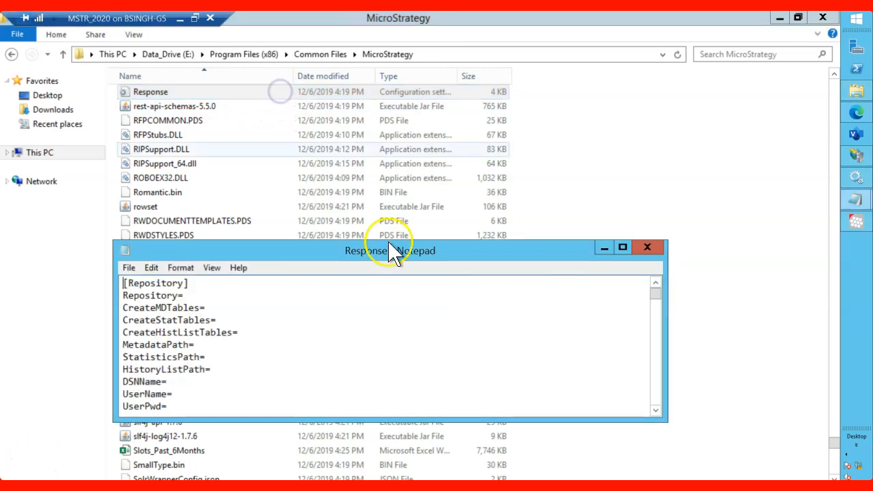
left_click(622, 247)
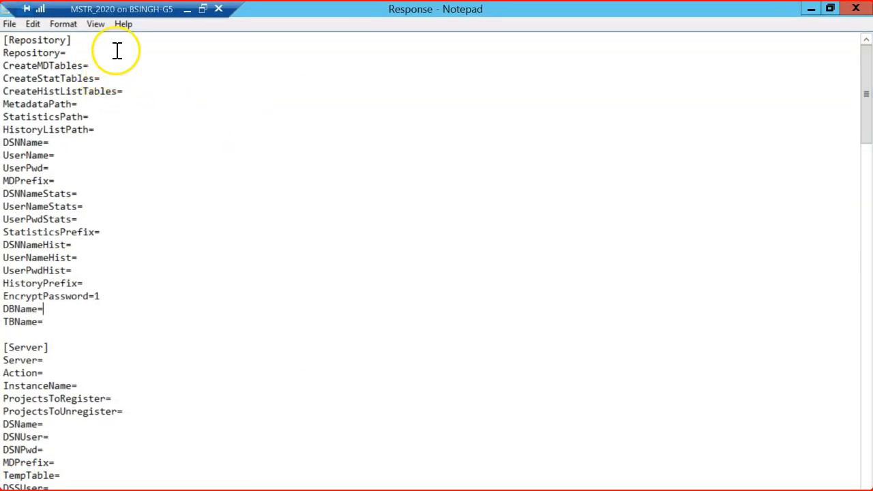
Step: Review the Response file's configuration sections from Repository through UpgradeStats and MigrateNCS, and close the file
left_click_drag(11, 39, 130, 316)
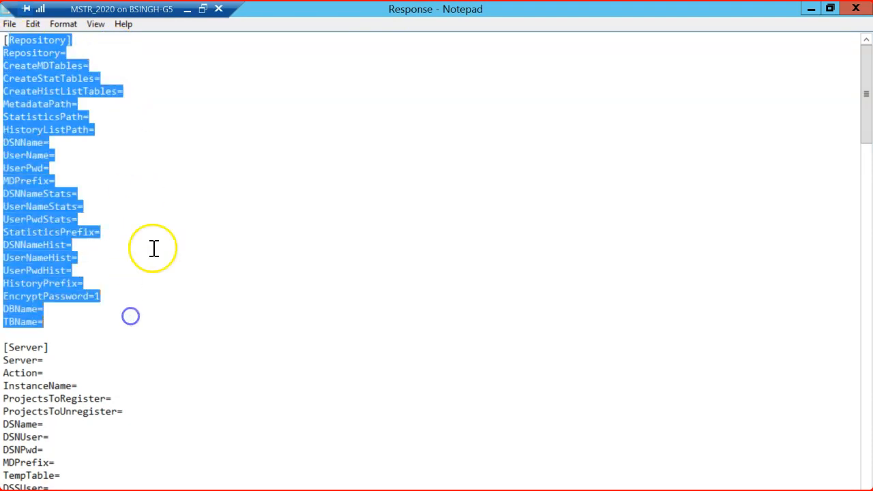
left_click(157, 180)
left_click(129, 104)
left_click(91, 39)
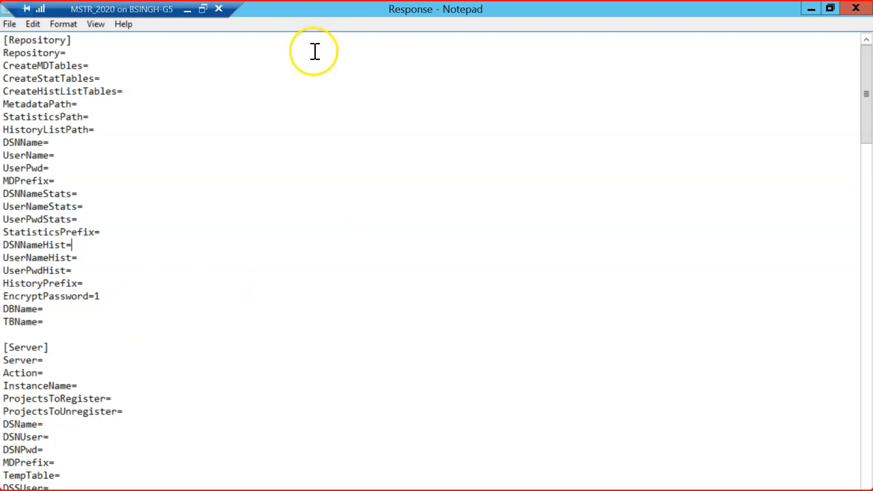
left_click(146, 279)
scroll(157, 265, "down", 6)
scroll(157, 265, "down", 20)
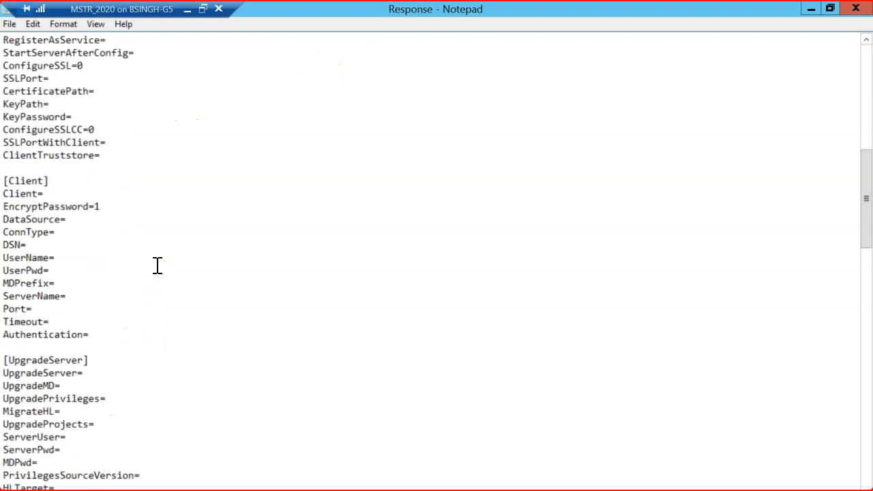
left_click(82, 267)
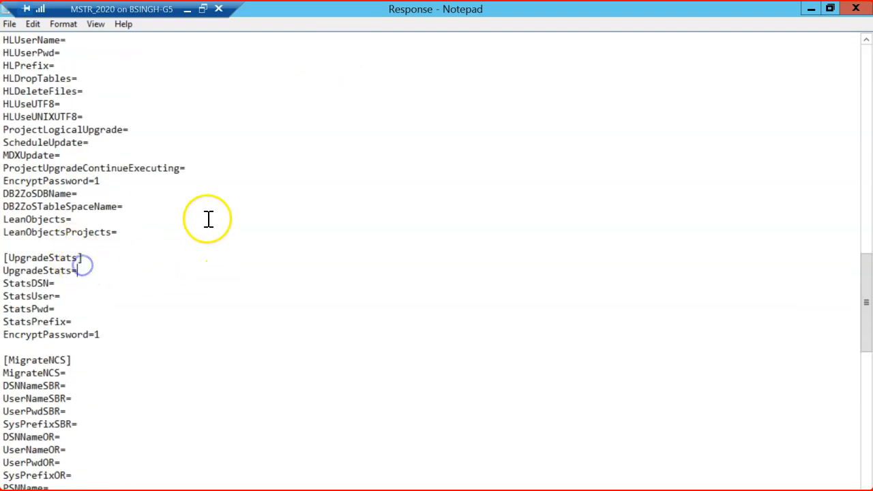
left_click(854, 10)
Step: Launch the MicroStrategy Configuration Wizard and move its window slightly up
key("super")
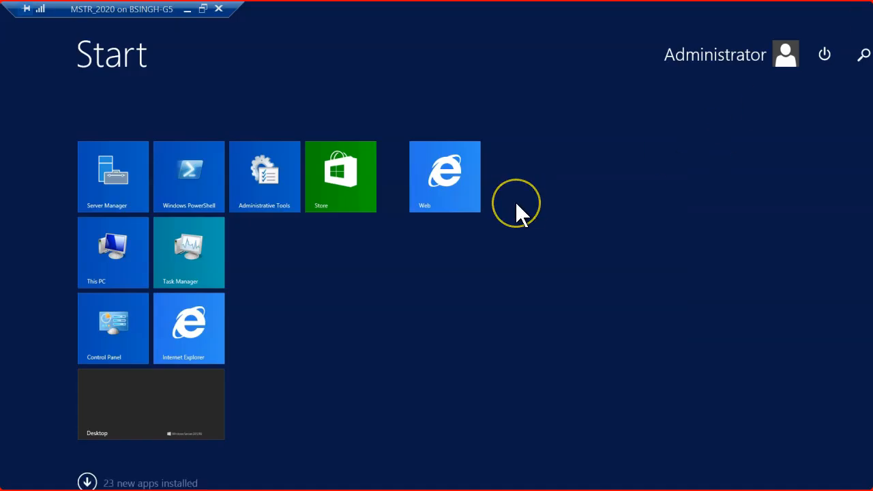
type("configuration Wizard")
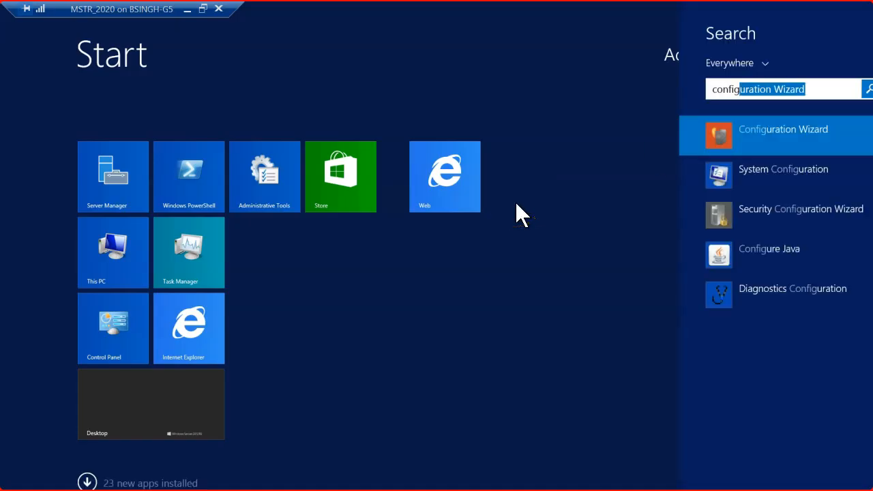
left_click(762, 140)
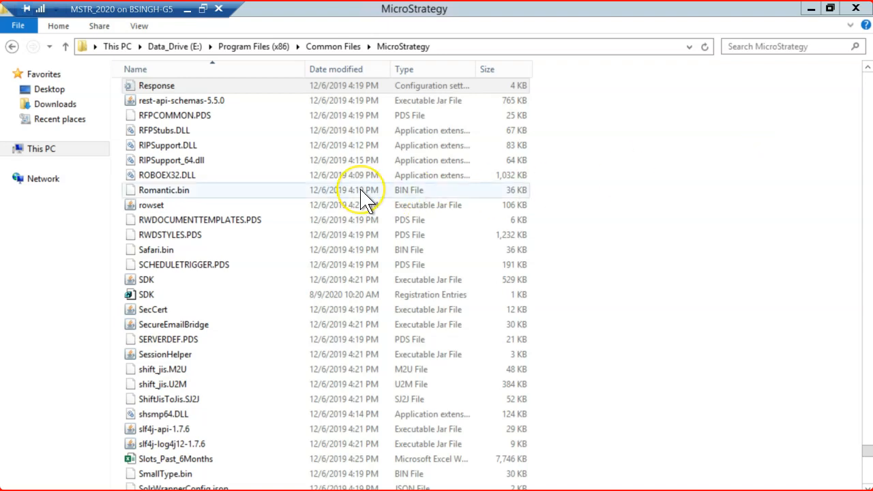
left_click(341, 87)
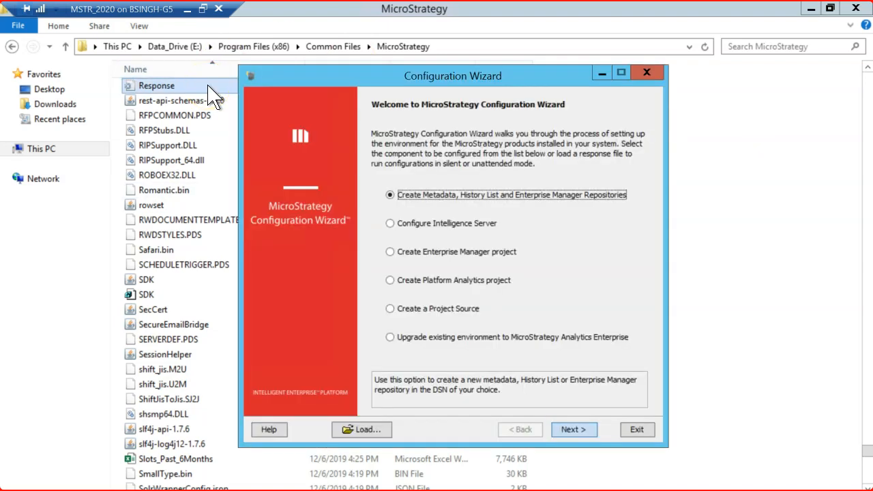
left_click_drag(386, 81, 383, 71)
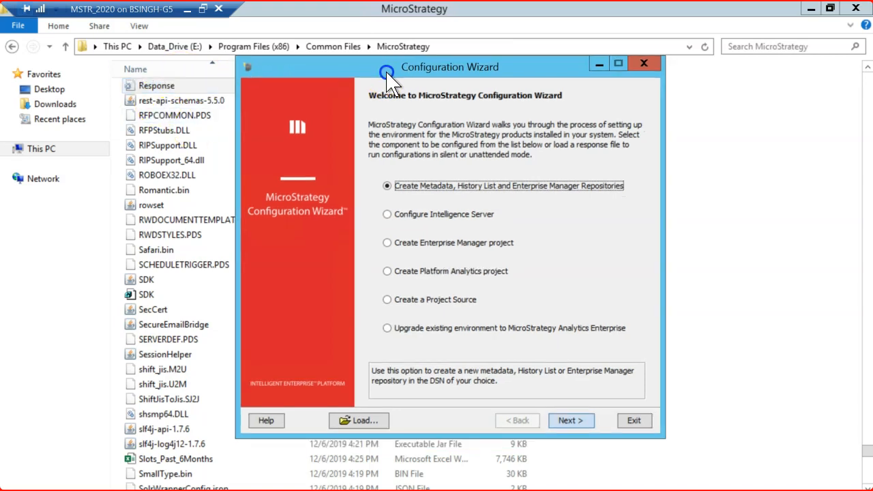
Step: Try to load a response file named response from the MicroStrategy folder under Program Files (x86) Common Files
left_click(360, 419)
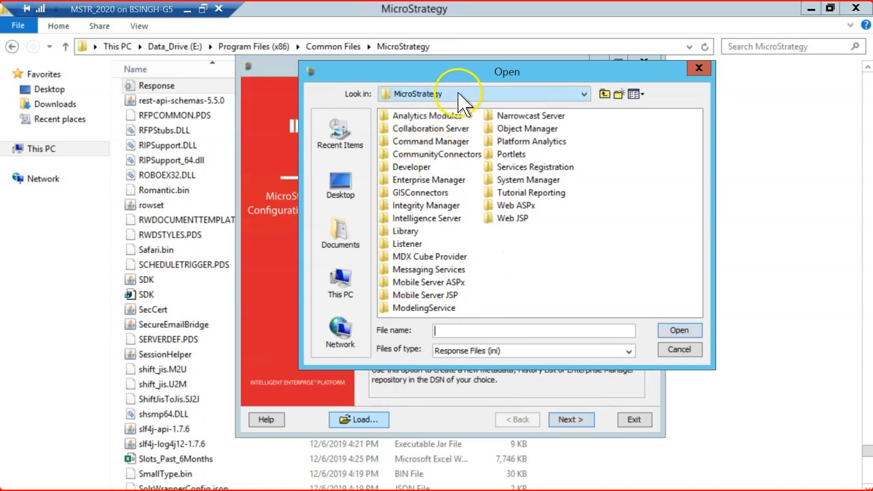
left_click(415, 192)
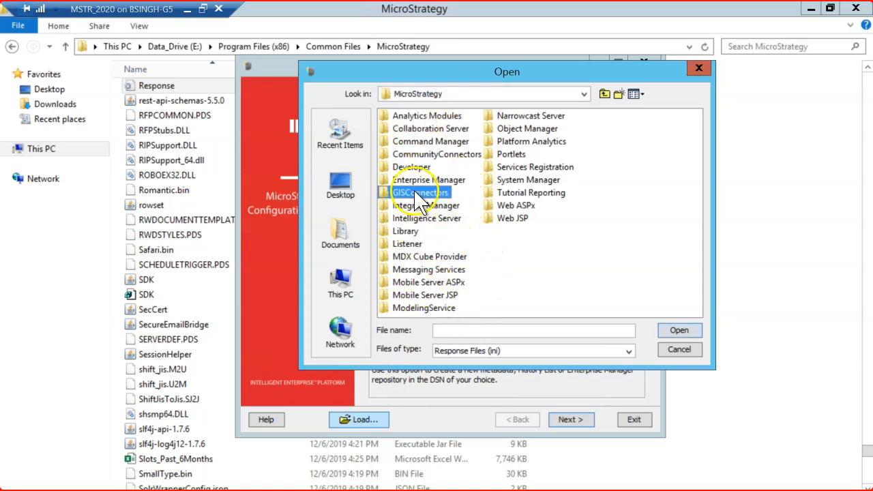
left_click(584, 94)
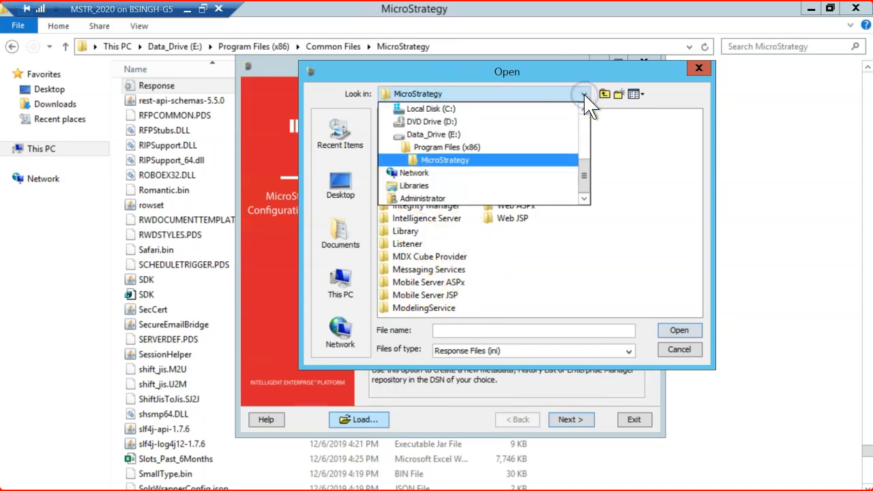
left_click(471, 147)
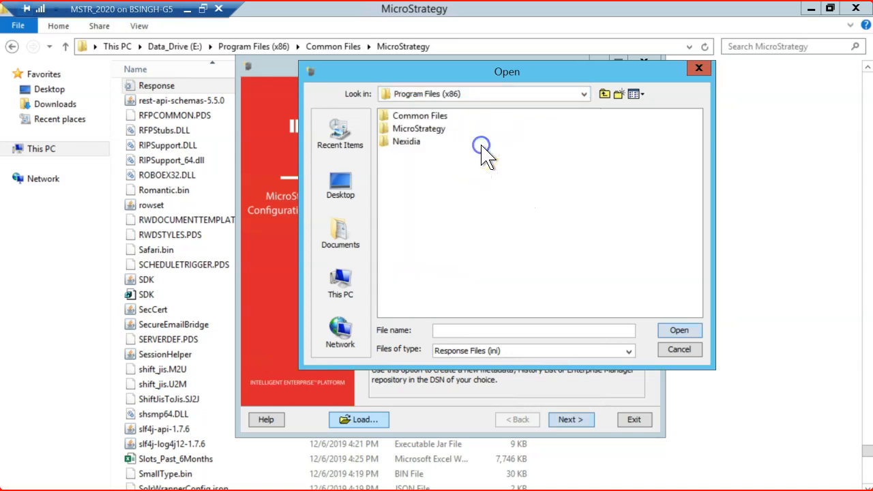
double_click(436, 117)
double_click(436, 119)
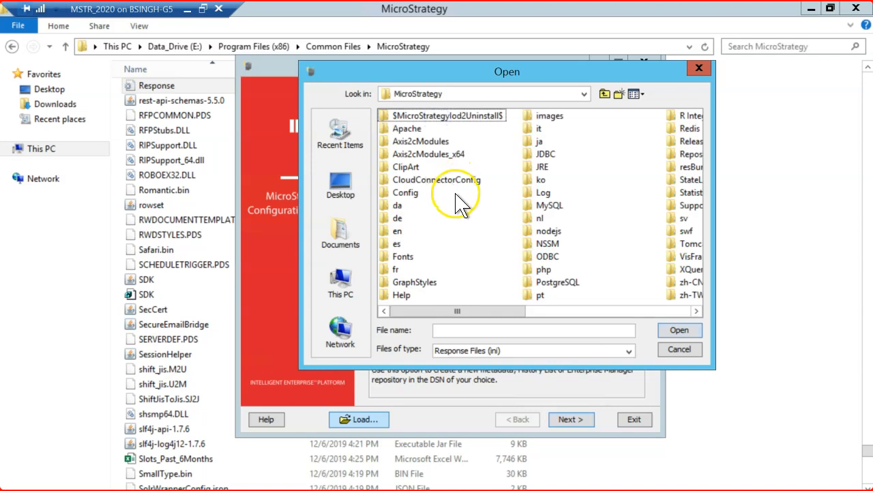
left_click(538, 218)
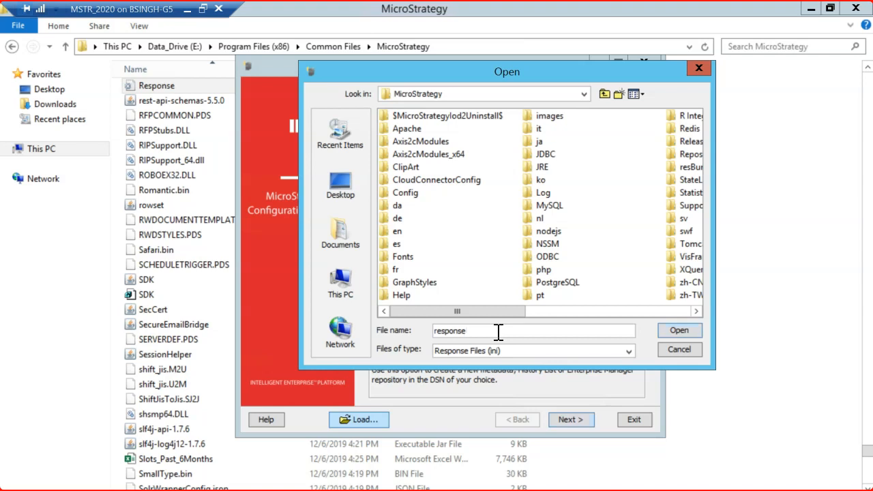
key("Return")
left_click(494, 240)
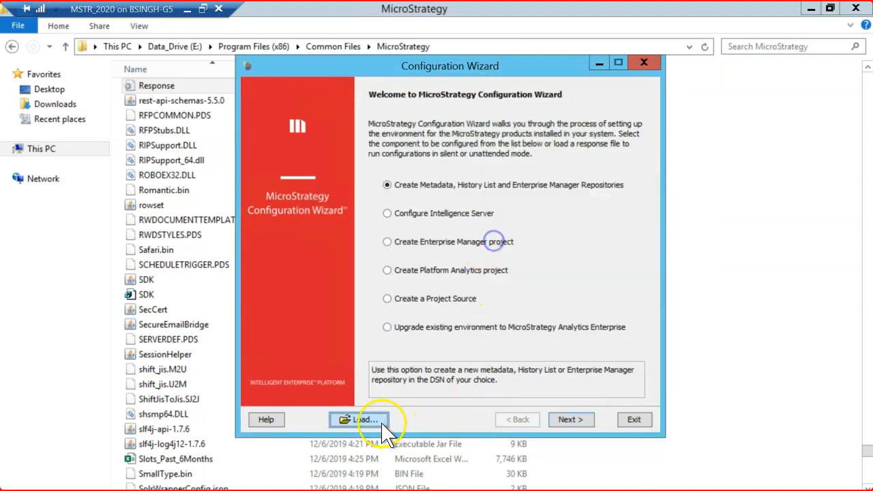
Step: Try to load Response.ini from the Common Files MicroStrategy folder into Configuration Wizard, and close the wizard
left_click(383, 422)
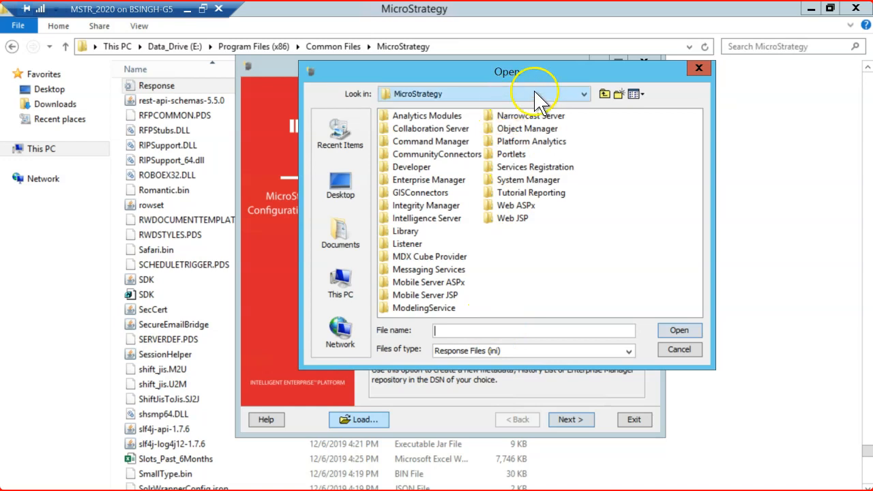
left_click(535, 94)
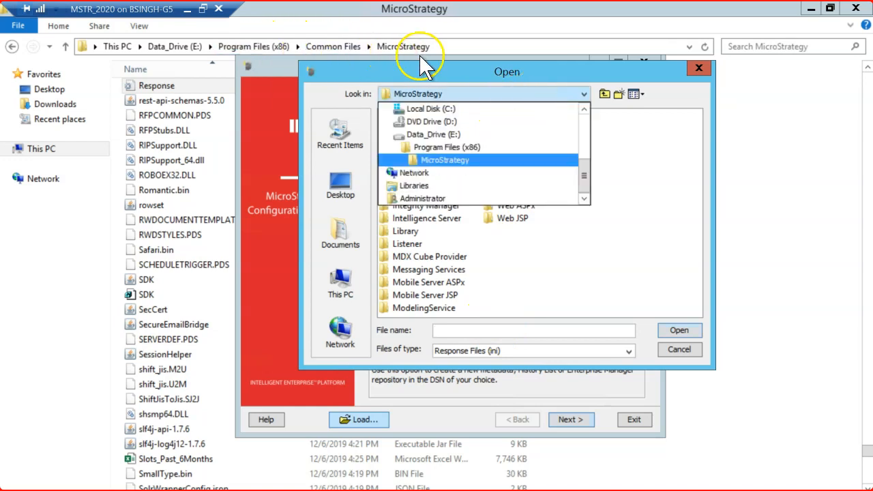
left_click(480, 148)
double_click(421, 114)
left_click(427, 117)
double_click(429, 118)
left_click(527, 311)
left_click_drag(527, 311, 697, 315)
left_click(590, 154)
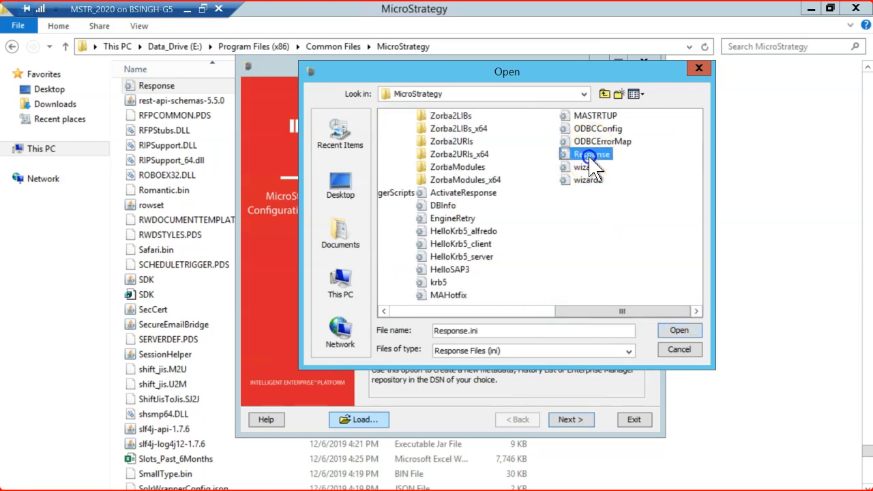
left_click(681, 330)
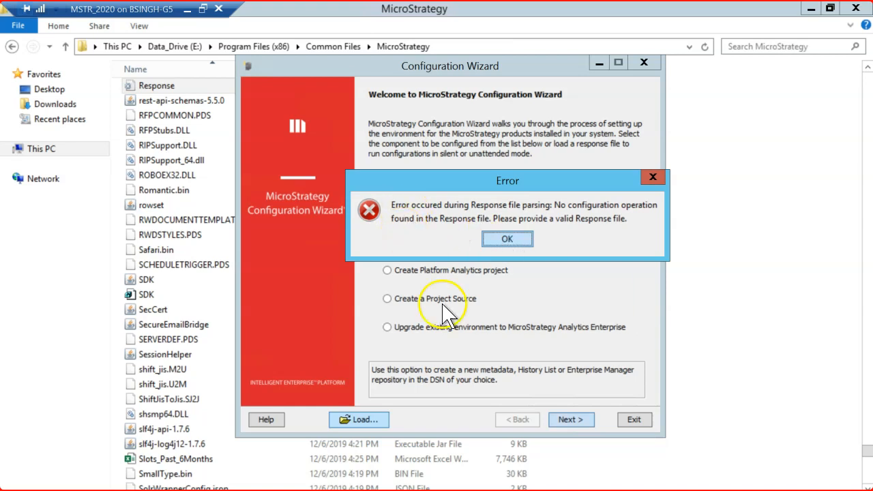
left_click(508, 240)
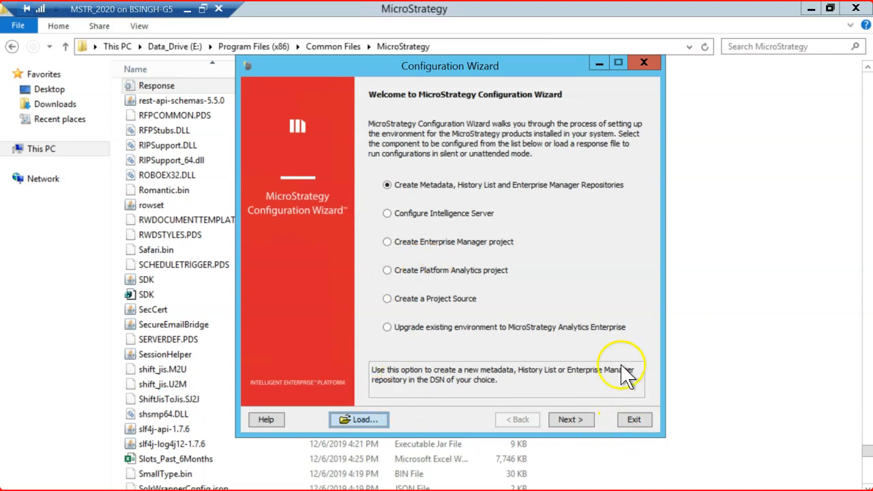
left_click(643, 64)
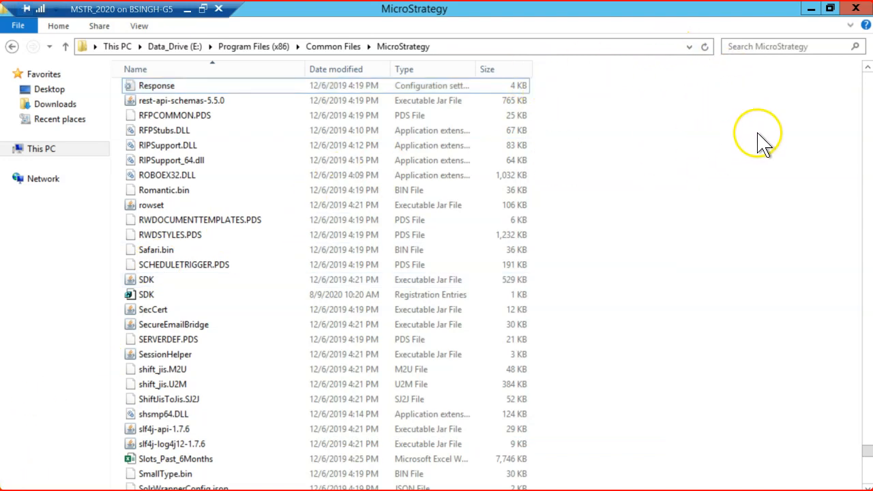
Step: Find MicroStrategy Developer on the Start screen and run it as administrator
key("super")
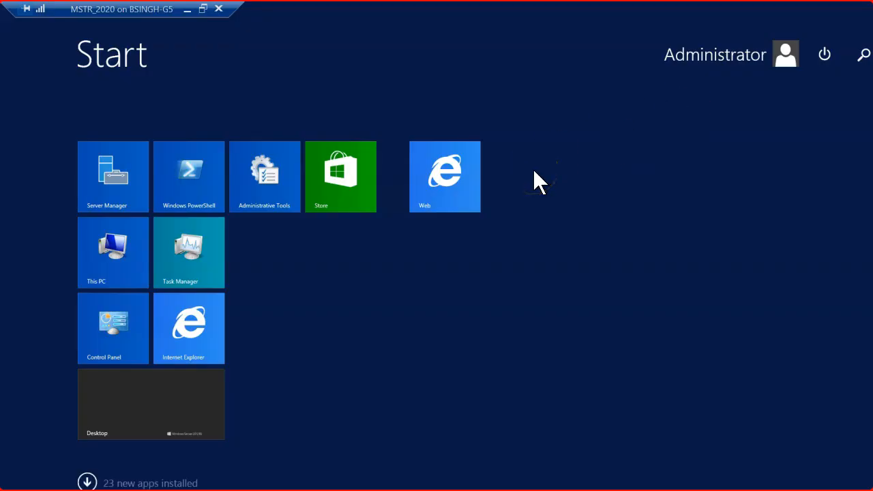
type("developer")
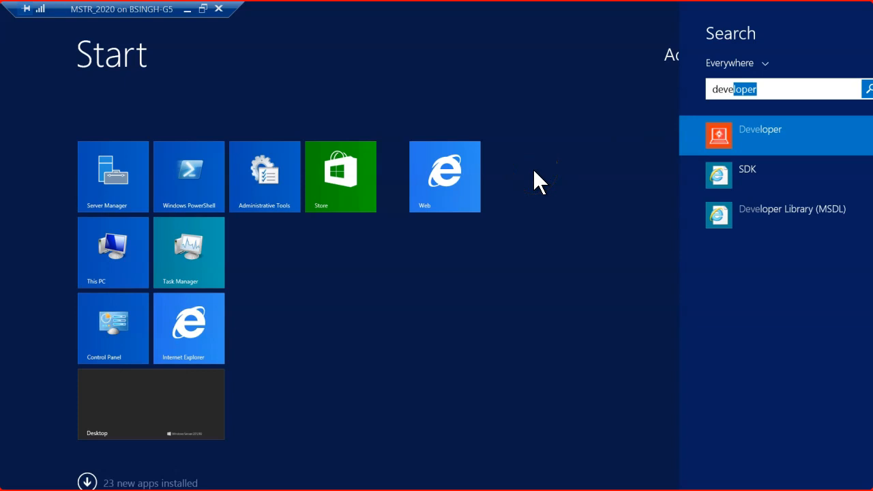
right_click(760, 134)
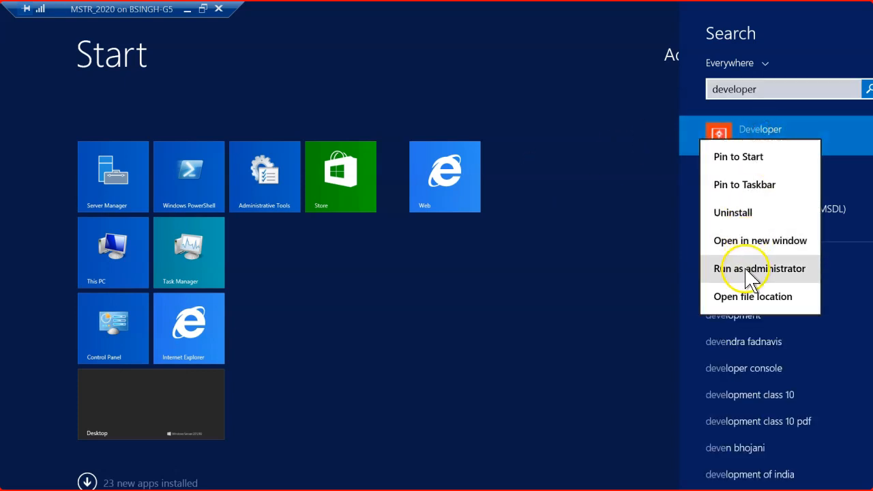
left_click(750, 269)
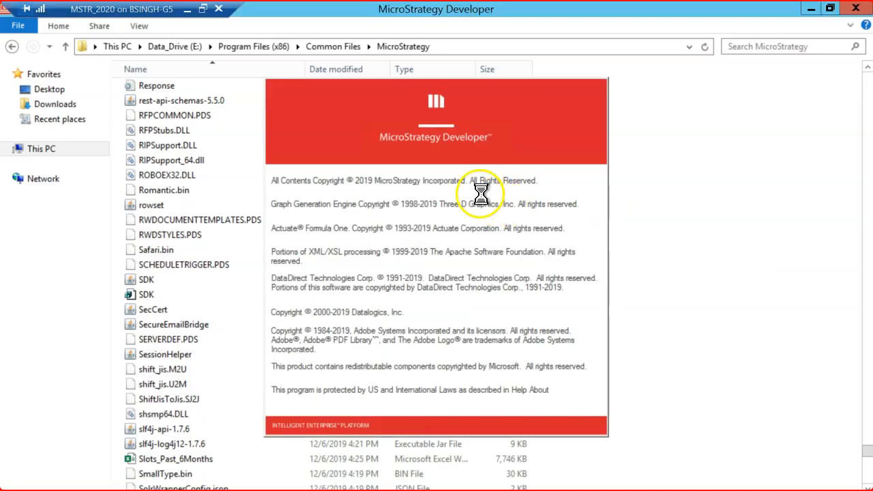
Step: Log in to the MicroStrategy Analytics Modules project source with the administrator login and dismiss the activation notice
left_click(443, 243)
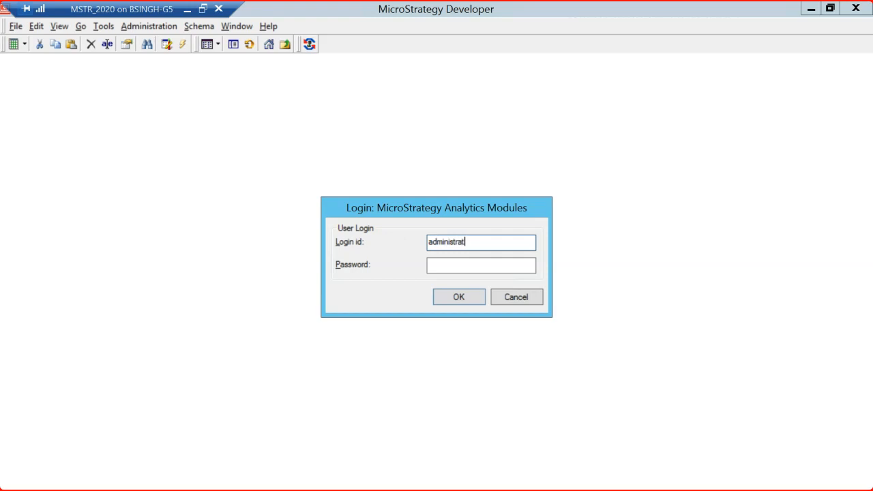
key("Return")
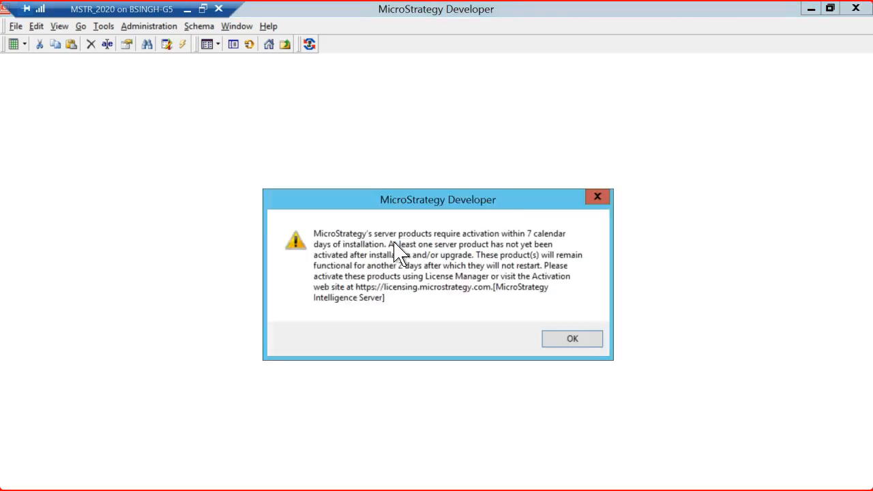
left_click(554, 338)
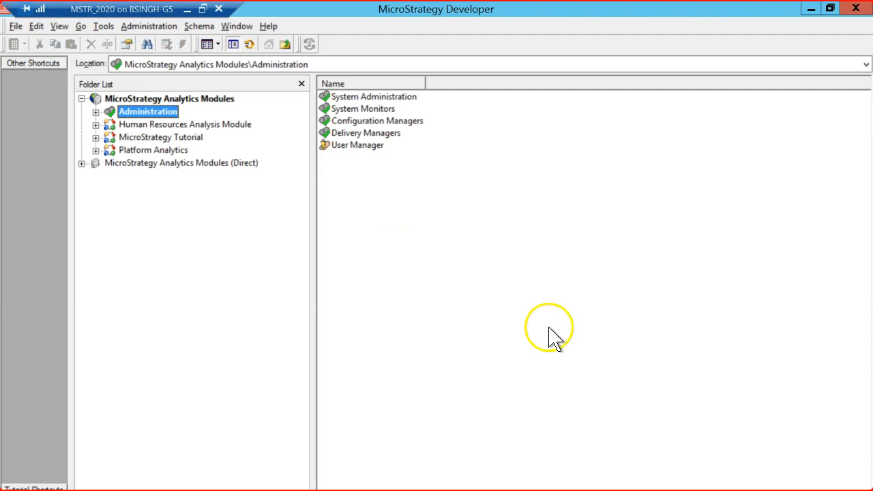
Step: Open the Events list under Configuration Managers in the Administration section of MicroStrategy Analytics Modules
left_click(194, 98)
left_click(151, 112)
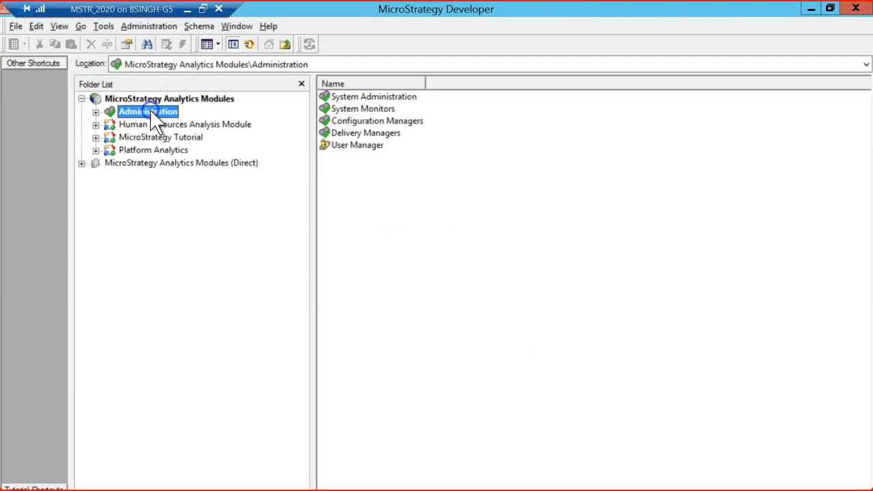
left_click(96, 112)
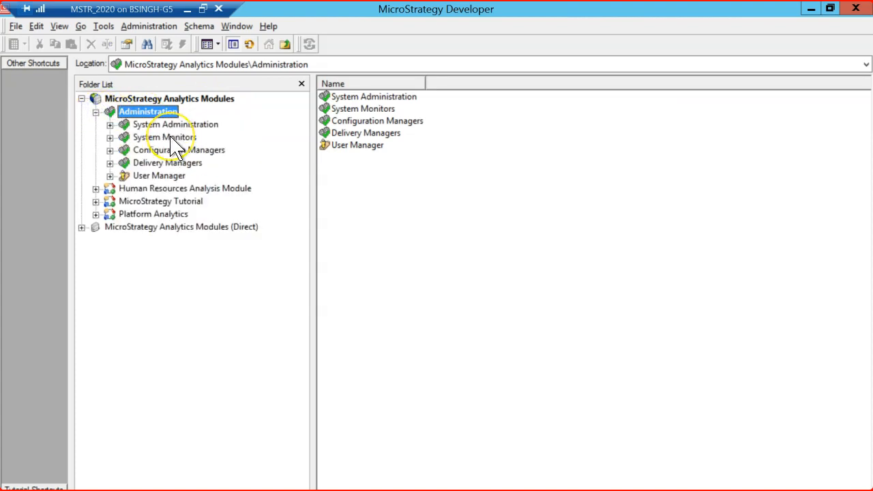
left_click(171, 150)
left_click(110, 151)
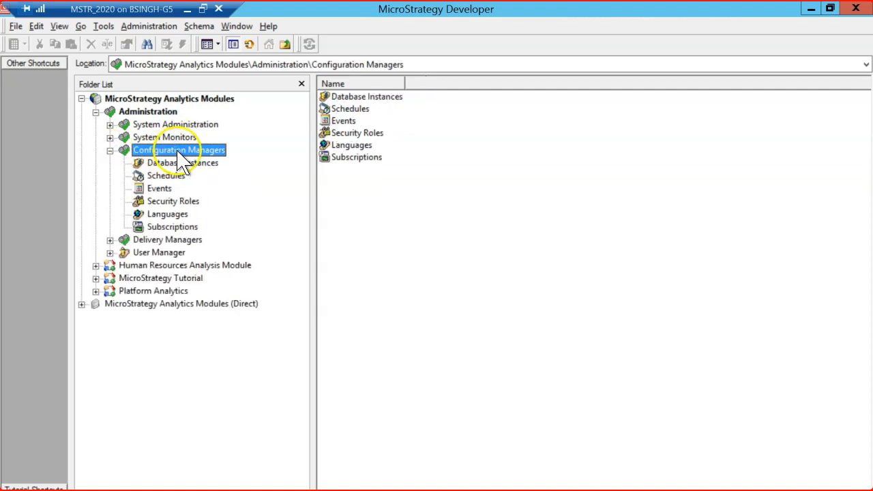
left_click(159, 189)
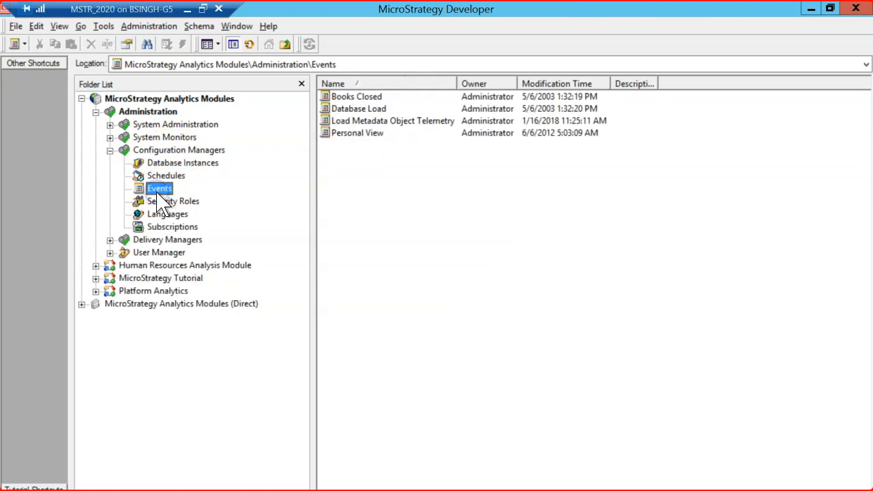
Step: Widen the Name column of the events list and select the Load Metadata Object Telemetry event
left_click_drag(457, 82, 516, 80)
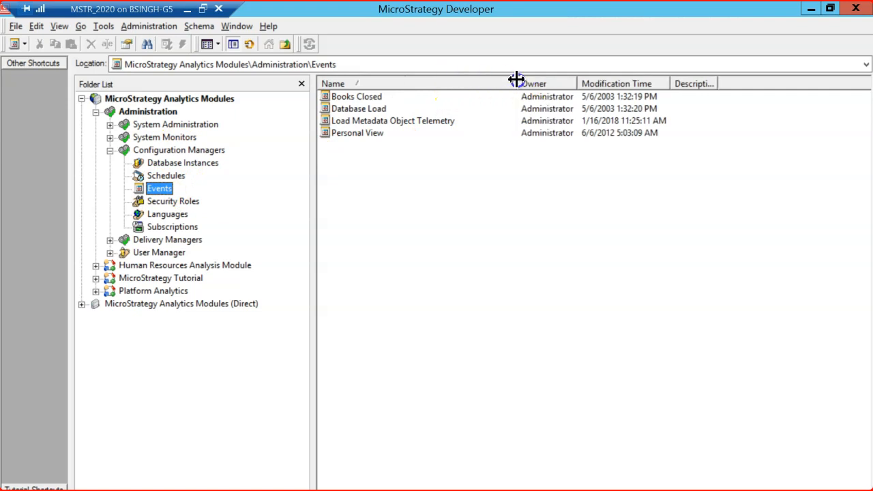
left_click(379, 134)
left_click(380, 122)
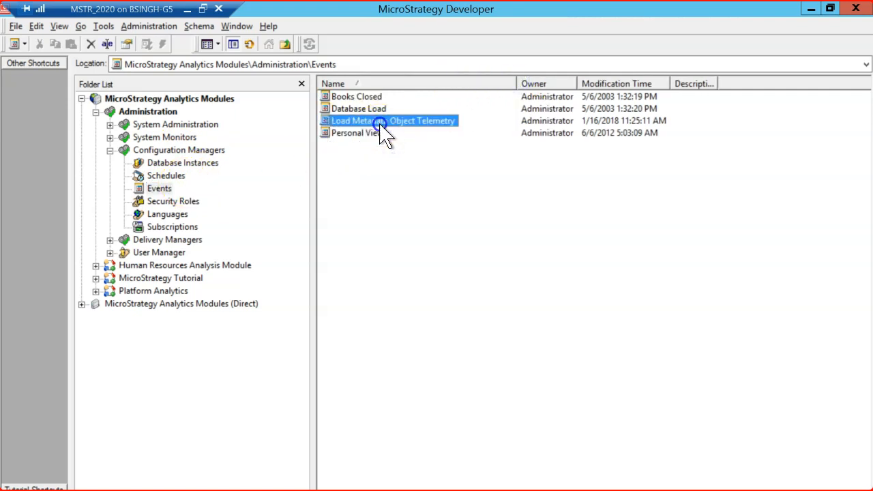
Step: Examine the general properties of the Load Metadata Object Telemetry event, including its ID, version, creation date, owner and access
right_click(381, 125)
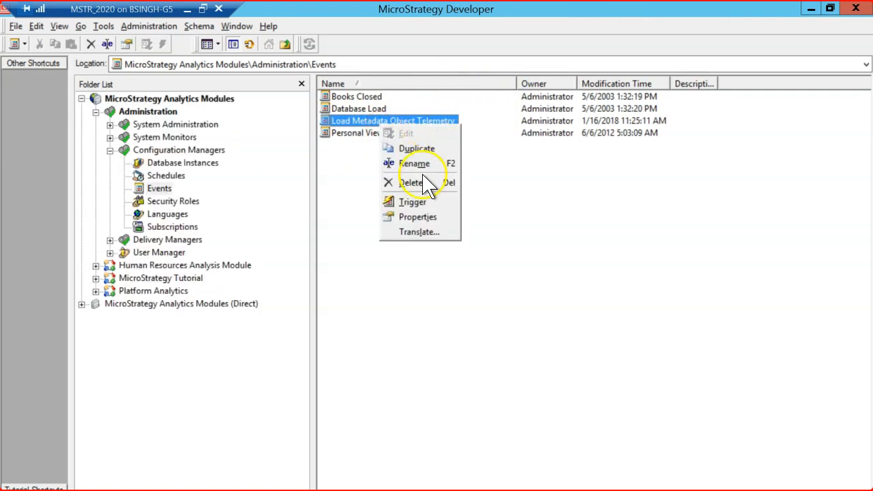
left_click(419, 218)
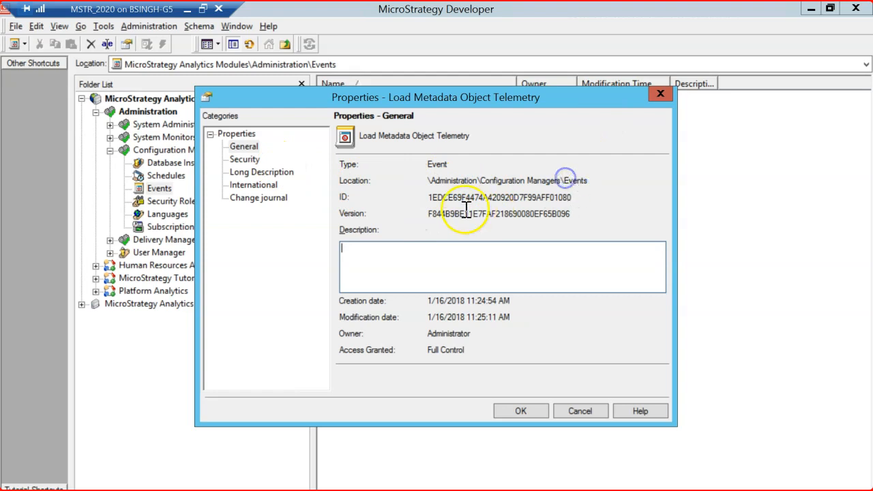
left_click_drag(432, 217, 594, 208)
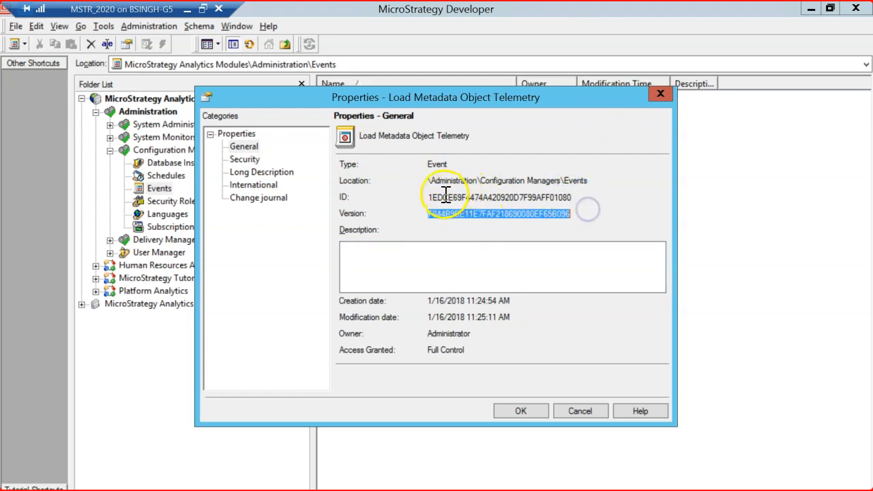
left_click_drag(453, 198, 606, 202)
left_click_drag(441, 304, 523, 306)
left_click_drag(435, 333, 476, 334)
left_click_drag(415, 353, 501, 335)
left_click_drag(437, 353, 449, 352)
left_click(246, 161)
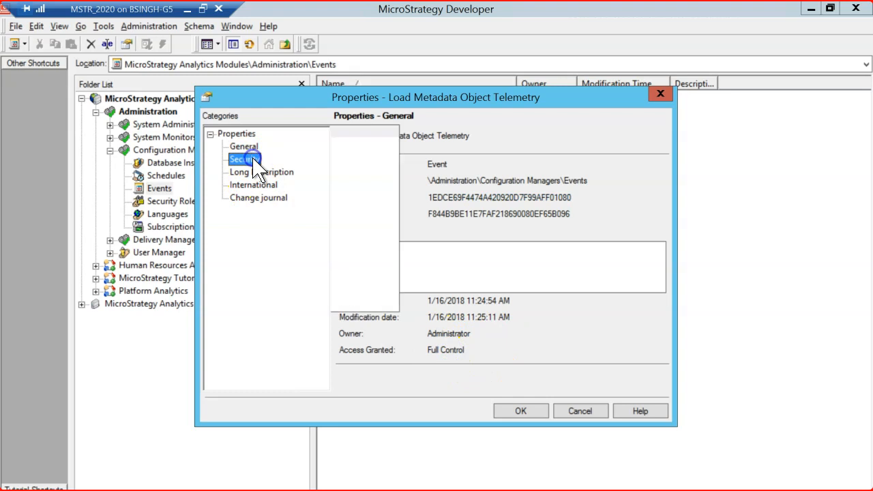
left_click(660, 93)
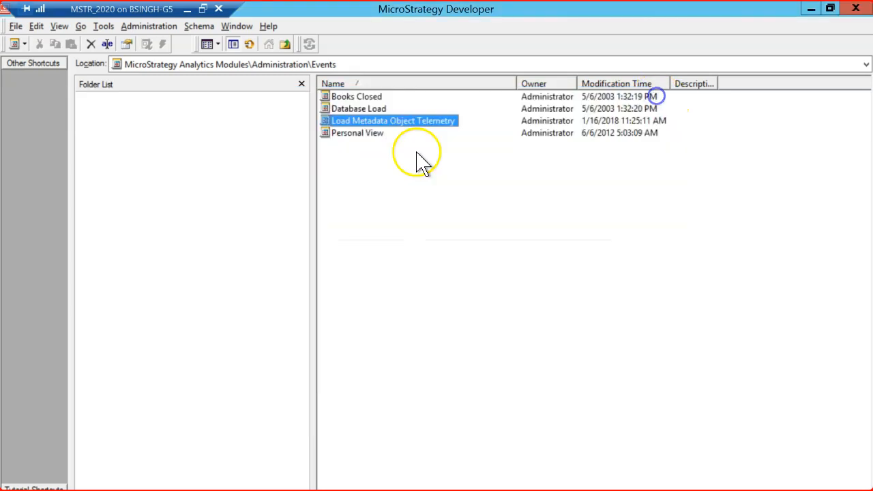
Step: Trigger the Load Metadata Object Telemetry event from the events list and dismiss the confirmation message
right_click(365, 127)
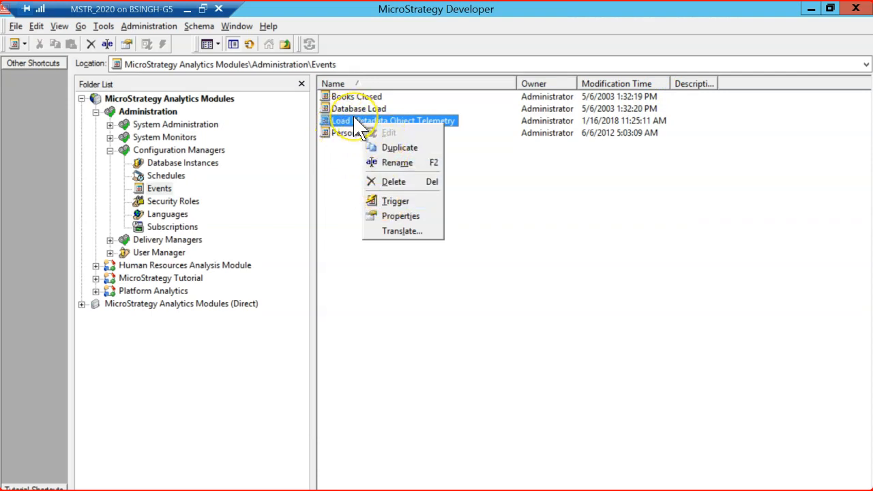
left_click(417, 203)
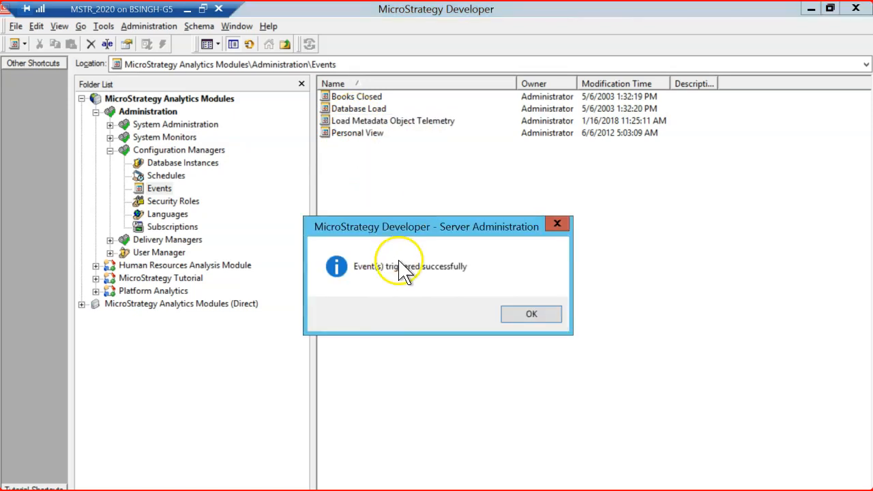
left_click(530, 314)
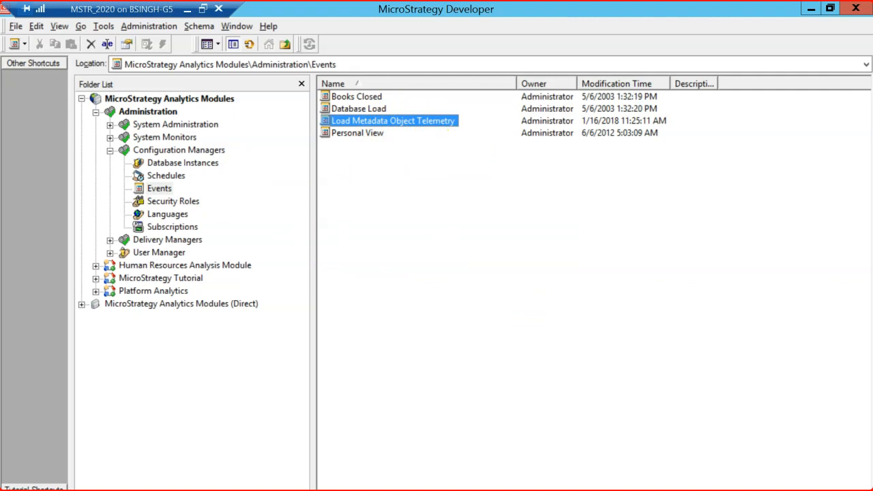
Step: Switch to MicroStrategy Command Manager and start a TRIGGER EVENT statement in Script 1 below the PASTATISTICS statement
left_click(389, 232)
key("super")
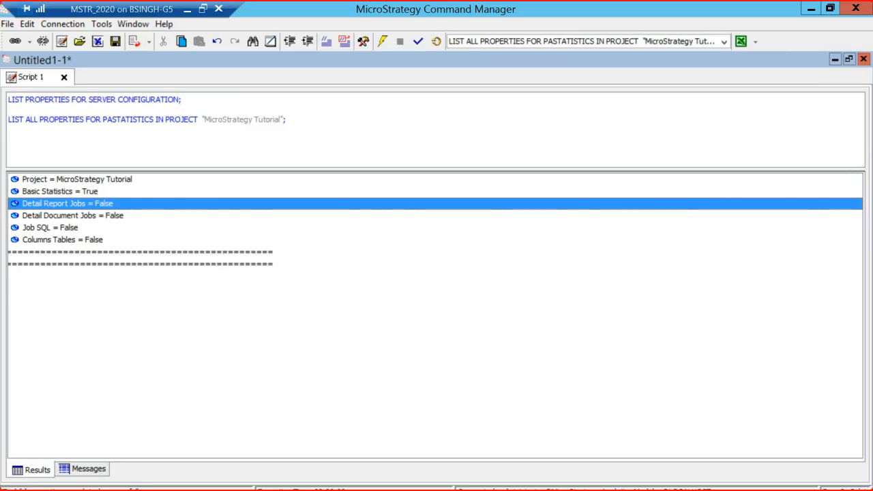
left_click(304, 120)
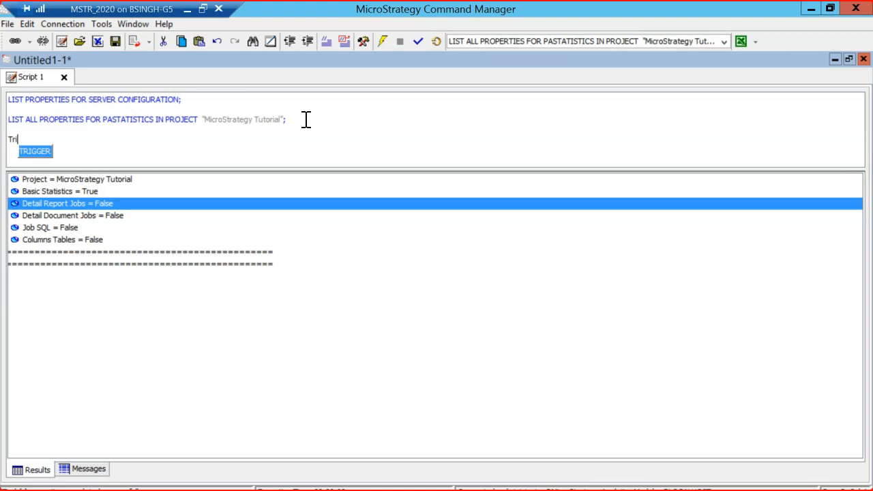
key("Return")
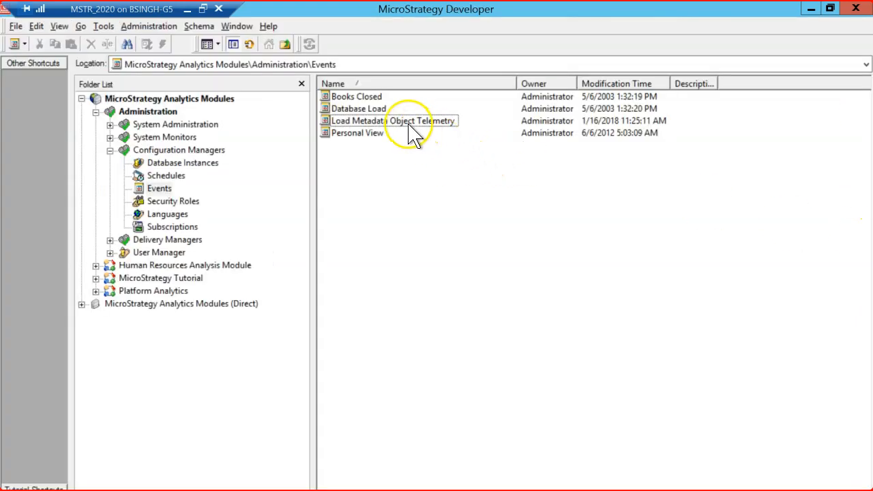
Step: Switch to MicroStrategy Developer and examine the Load Metadata Object Telemetry event's security, description, international and change journal properties
right_click(413, 126)
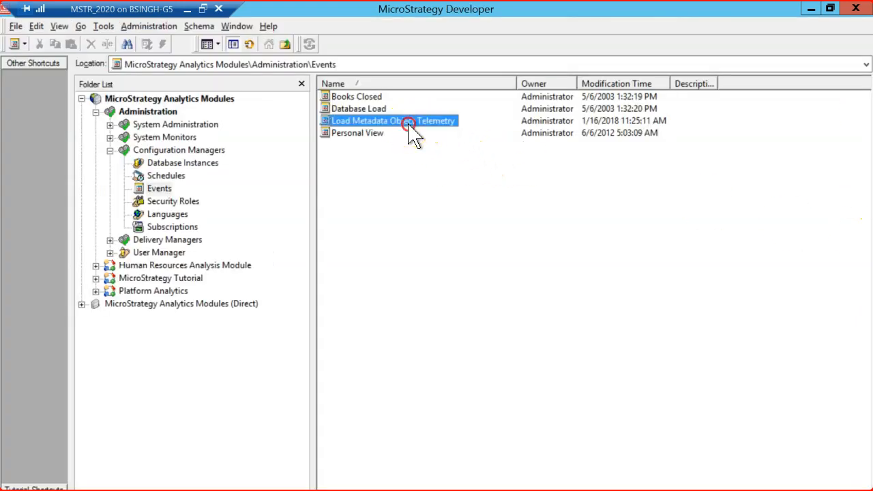
left_click(446, 217)
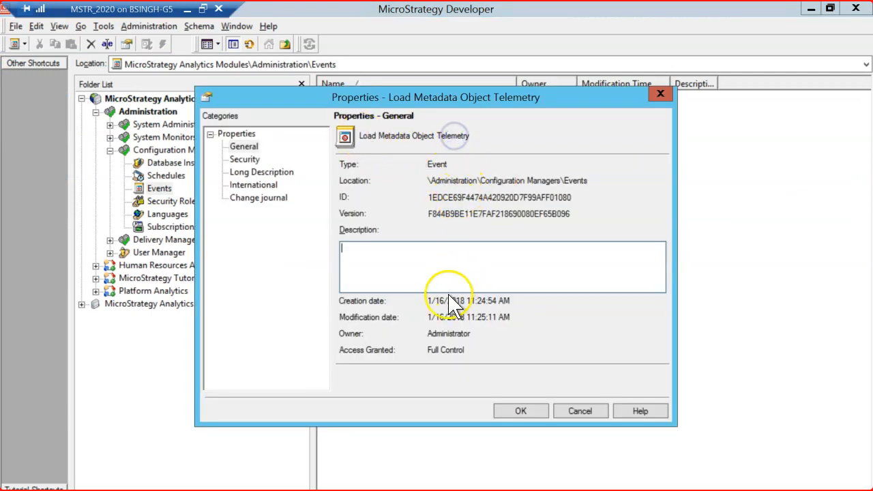
left_click(246, 160)
left_click(256, 172)
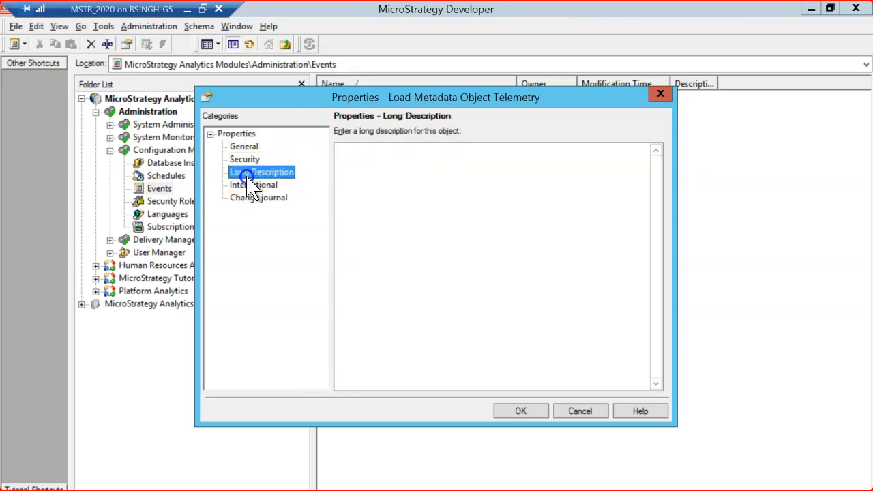
left_click(254, 185)
left_click(257, 197)
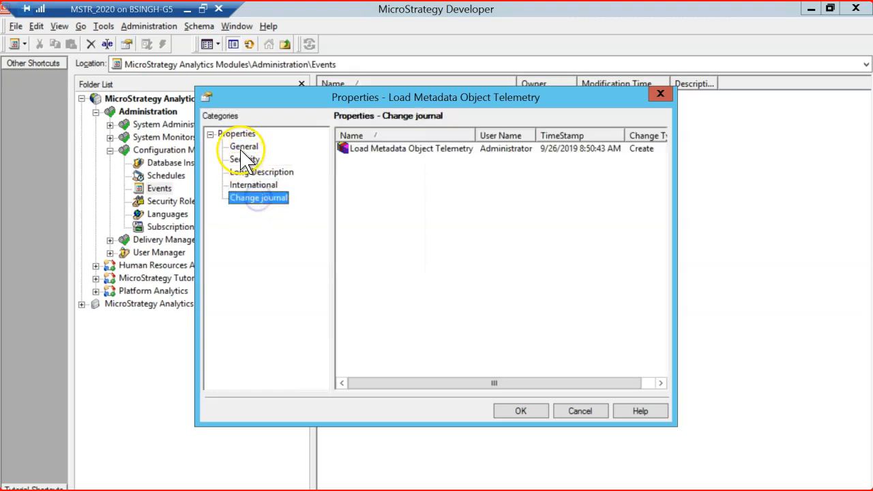
left_click(244, 146)
left_click(258, 197)
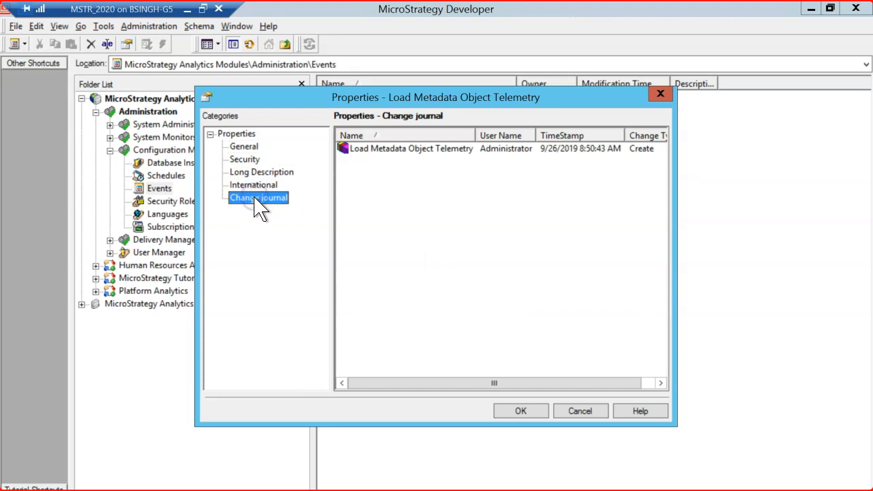
left_click(243, 147)
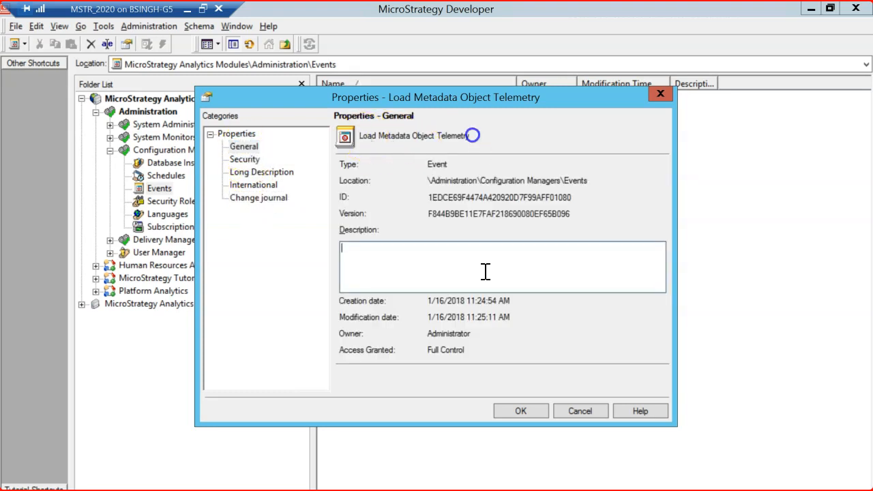
left_click(578, 411)
Step: Return to Command Manager, complete the statement as TRIGGER EVENT "Load Metadata Object Telemetry"; and execute only that statement
left_click(428, 121)
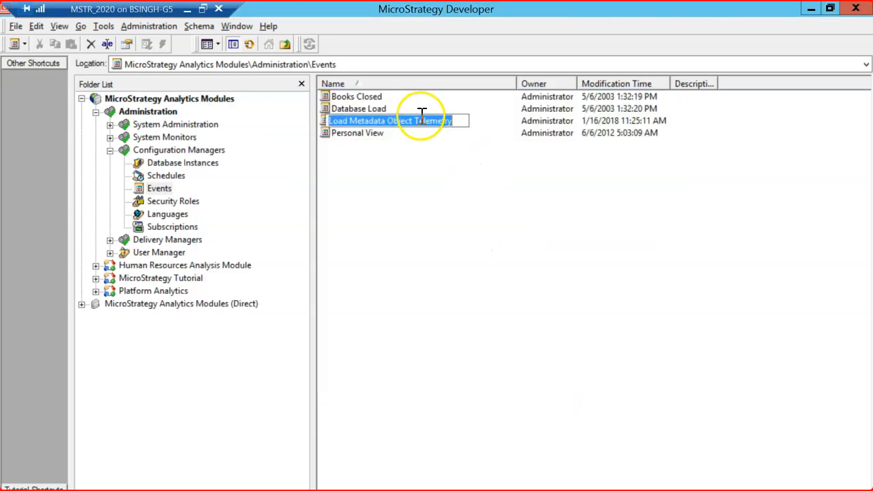
left_click(810, 11)
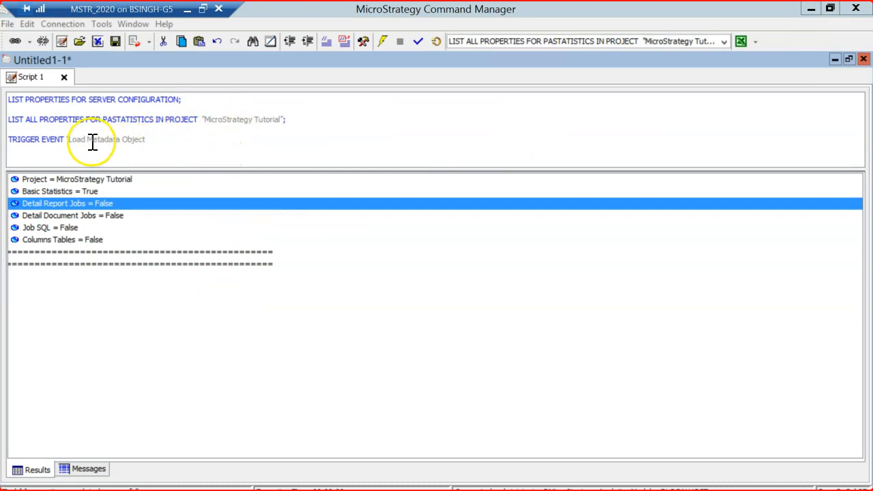
left_click_drag(70, 140, 112, 139)
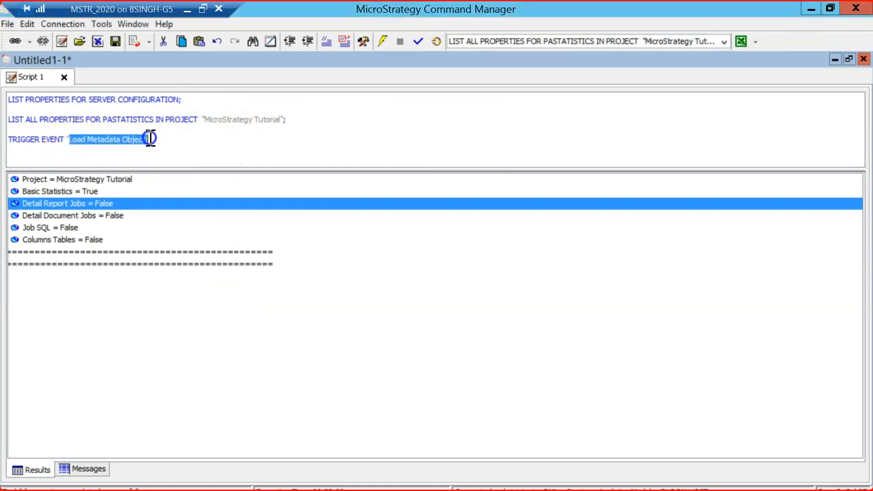
left_click(305, 205)
left_click(229, 143)
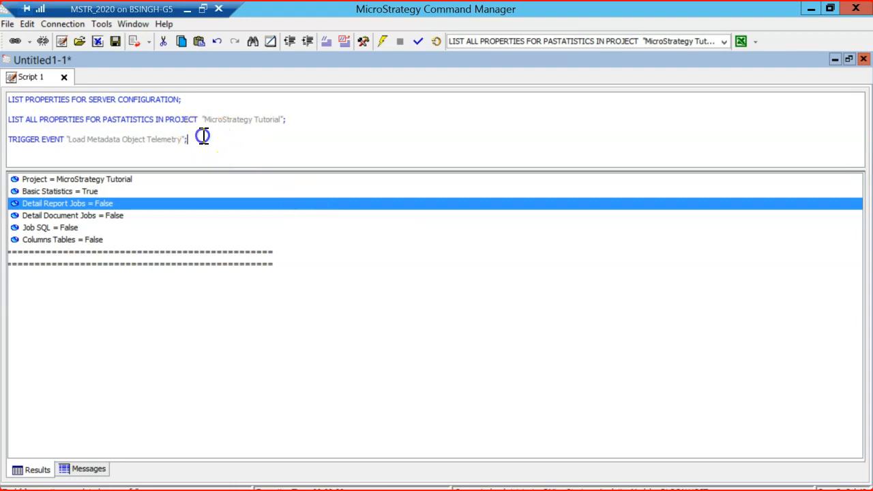
left_click_drag(203, 140, 12, 142)
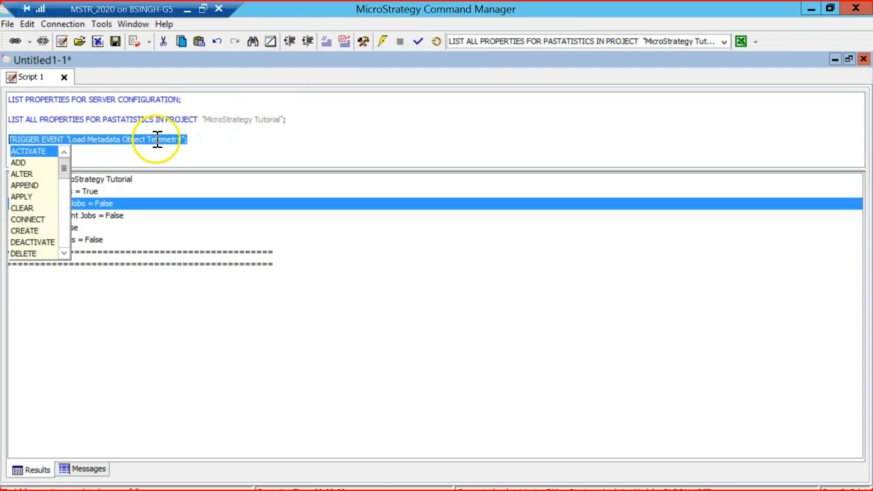
left_click(383, 42)
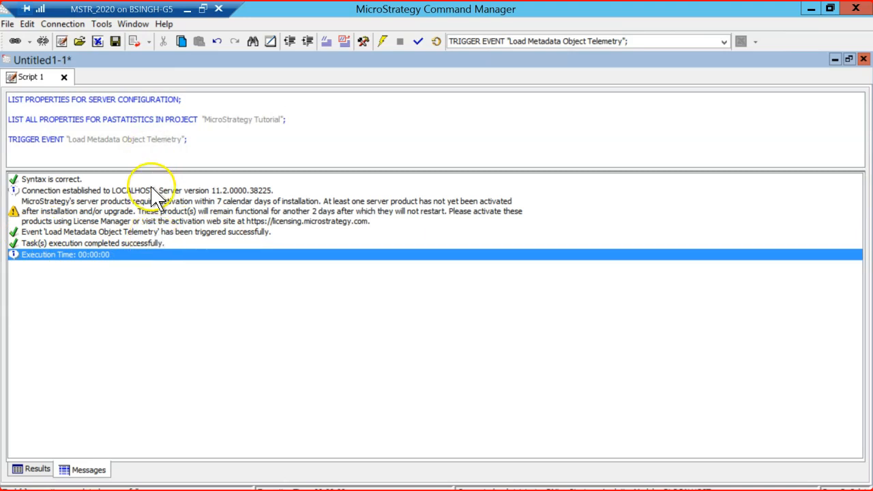
Step: Review the Notepad checklist items on loading object telemetry and upgrading the Platform Analytics project, and return to Command Manager
key("alt+Tab")
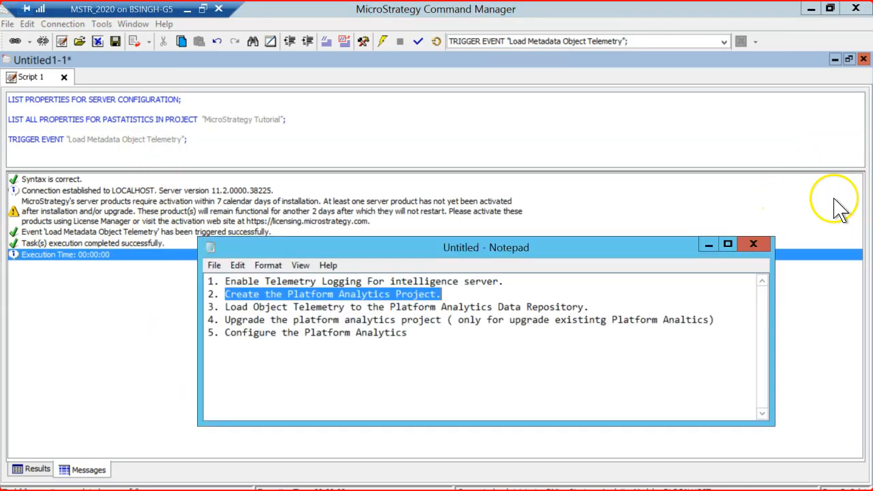
left_click_drag(225, 307, 598, 306)
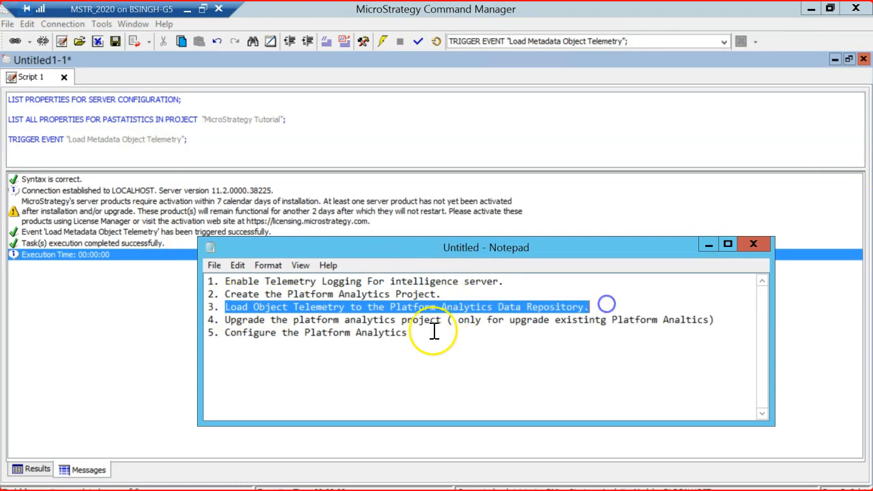
left_click_drag(226, 322, 719, 319)
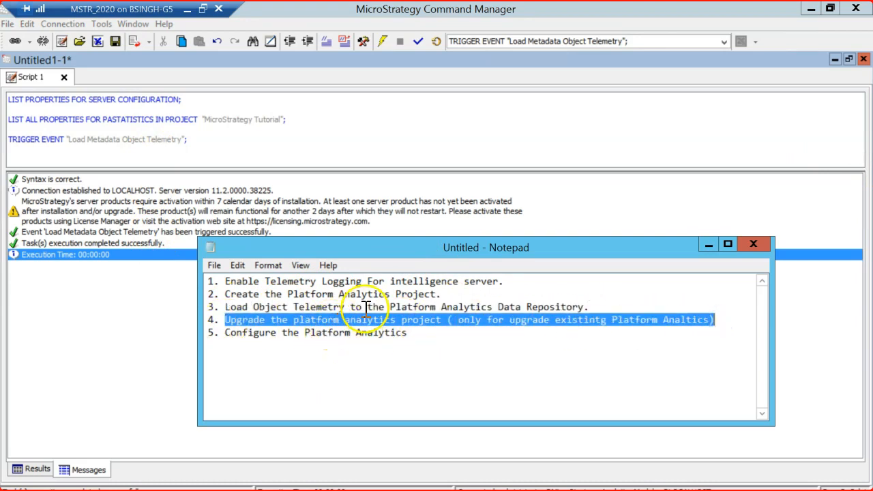
left_click(463, 135)
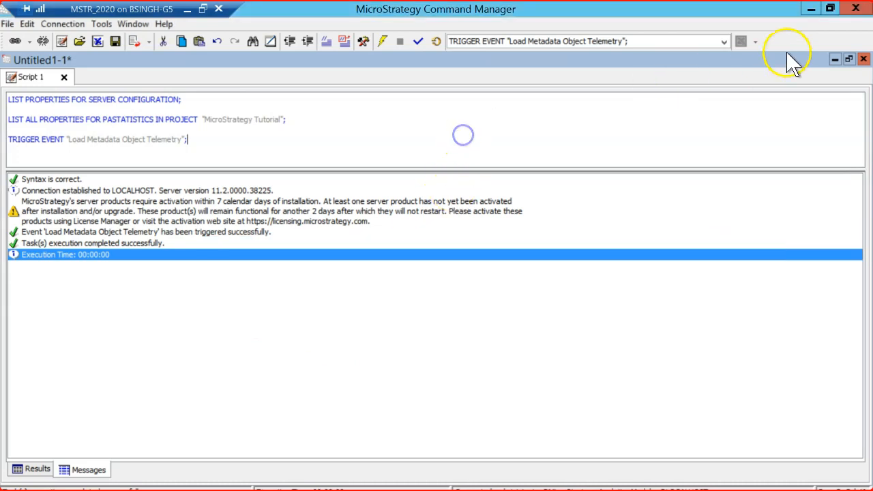
Step: Minimize Command Manager and Notepad, open the Log folder under Common Files\MicroStrategy in File Explorer, select MACfgWiz and refresh the listing
left_click(812, 12)
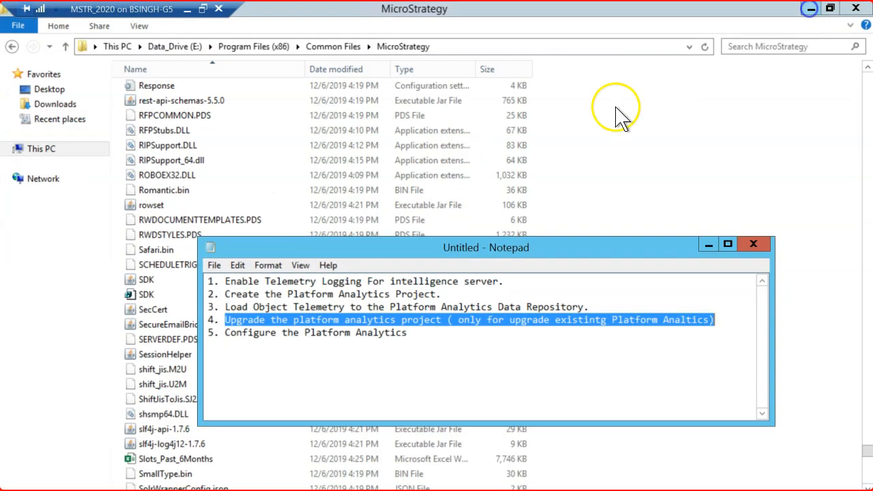
left_click(711, 246)
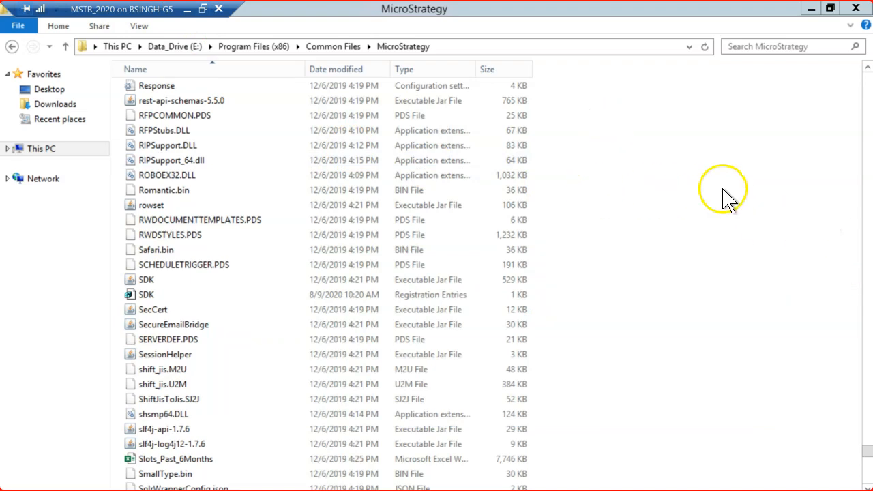
left_click(676, 143)
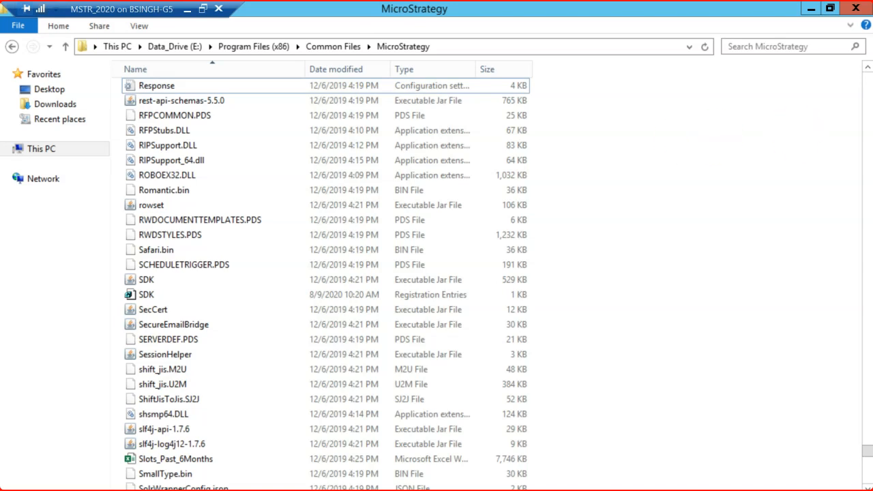
mouse_move(872, 106)
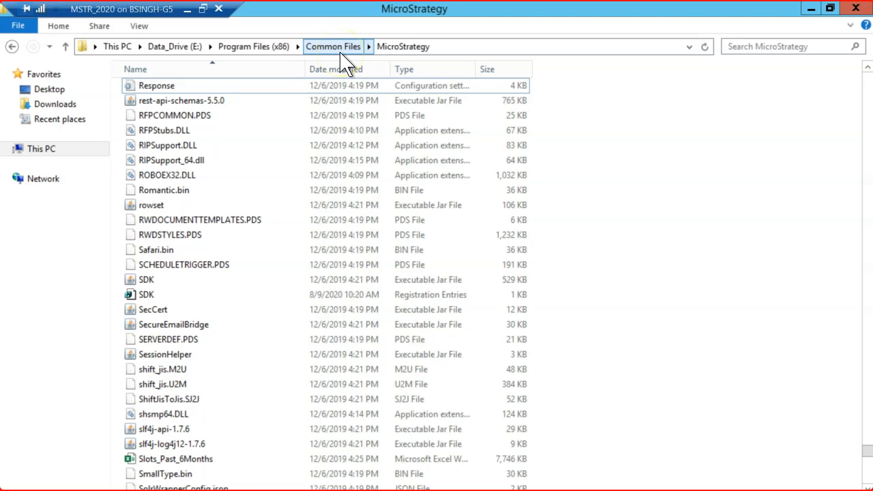
left_click(403, 46)
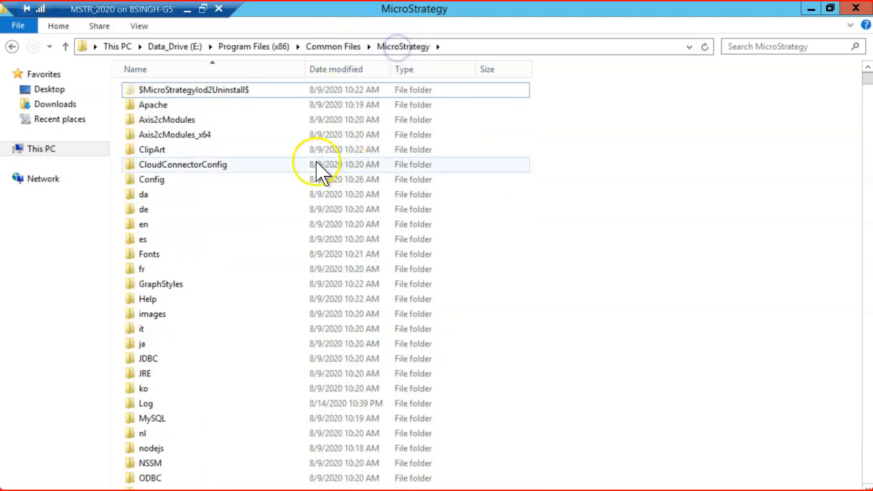
double_click(146, 405)
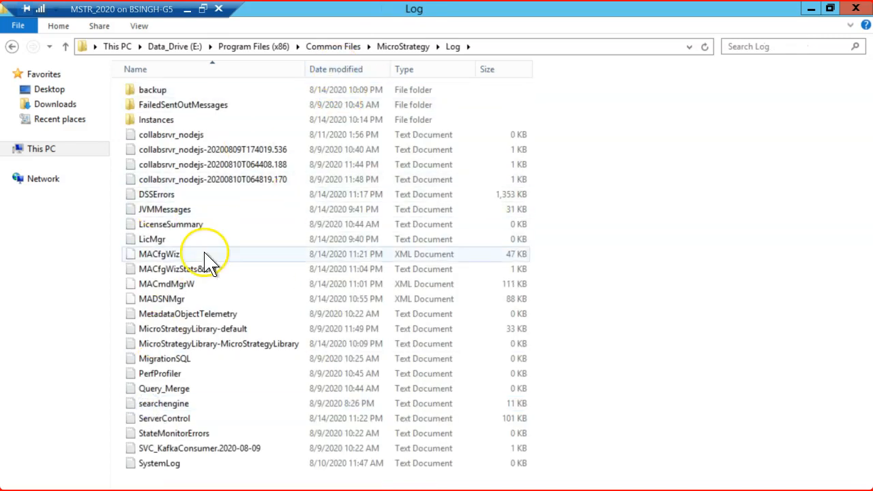
left_click(195, 257)
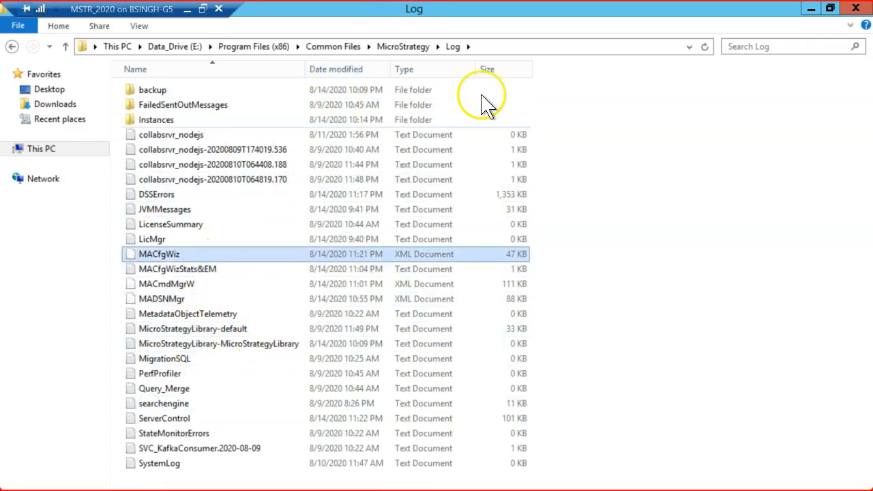
left_click(708, 48)
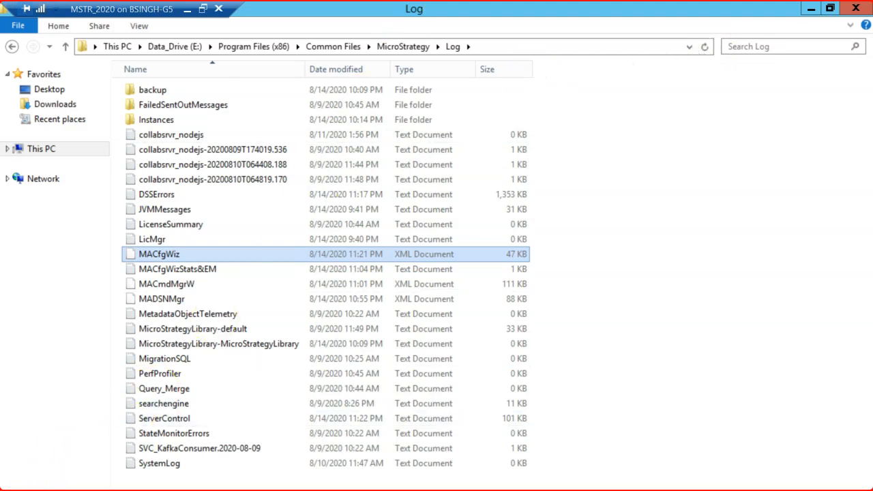
Step: Open the MetadataObjectTelemetry log from the Log folder in Notepad and maximize its window
left_click(195, 316)
double_click(232, 320)
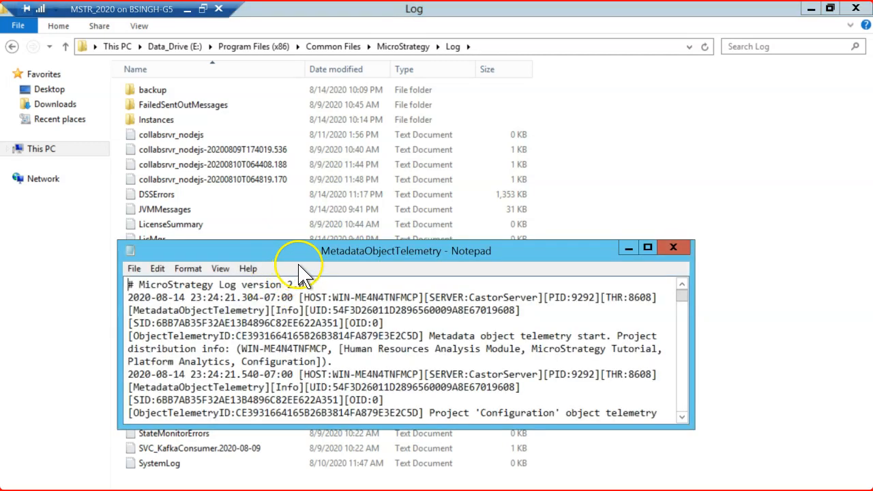
double_click(358, 249)
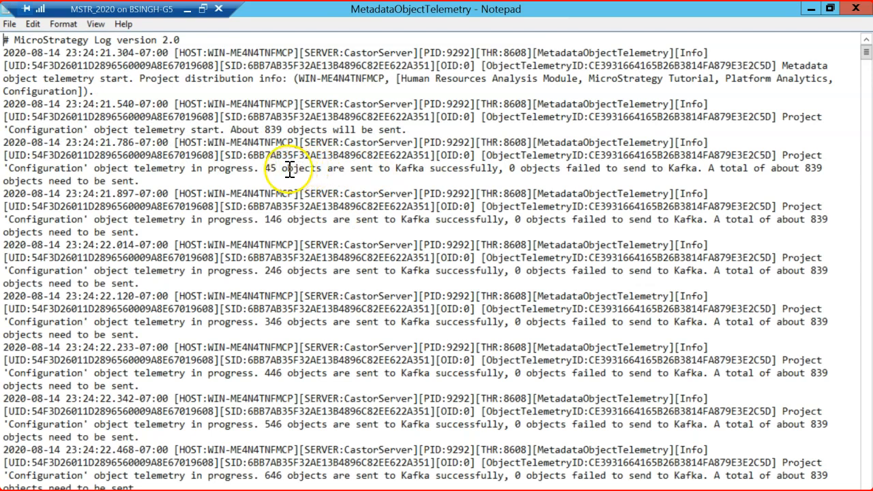
Step: Examine the first 'Configuration' object telemetry progress entry for the objects sent and failed to send to Kafka
left_click_drag(289, 170, 488, 169)
left_click(558, 238)
left_click(537, 220)
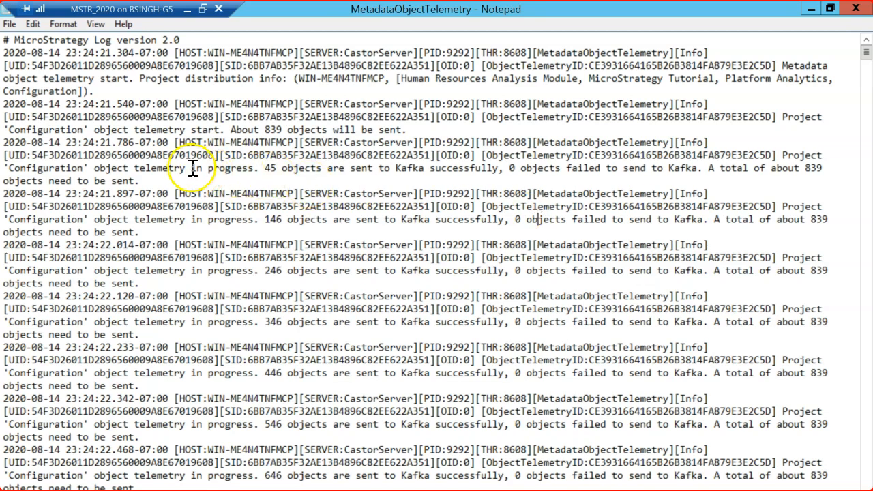
left_click(45, 168)
left_click_drag(46, 167, 178, 167)
left_click(263, 180)
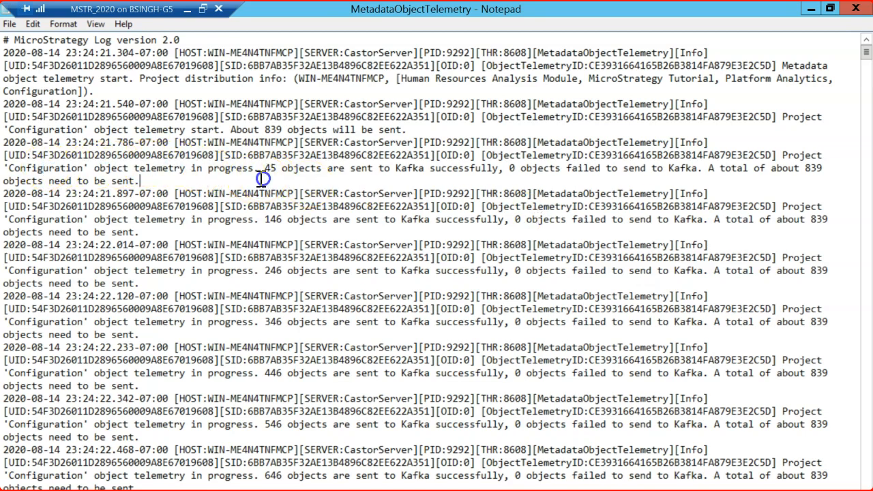
left_click(107, 169)
left_click_drag(107, 169, 691, 167)
left_click(717, 180)
Step: Go to the end of the telemetry log and examine the closing subscription instance telemetry entries for the total objects sent
left_click_drag(866, 55, 869, 489)
left_click_drag(426, 437, 36, 456)
left_click(643, 435)
left_click(344, 482)
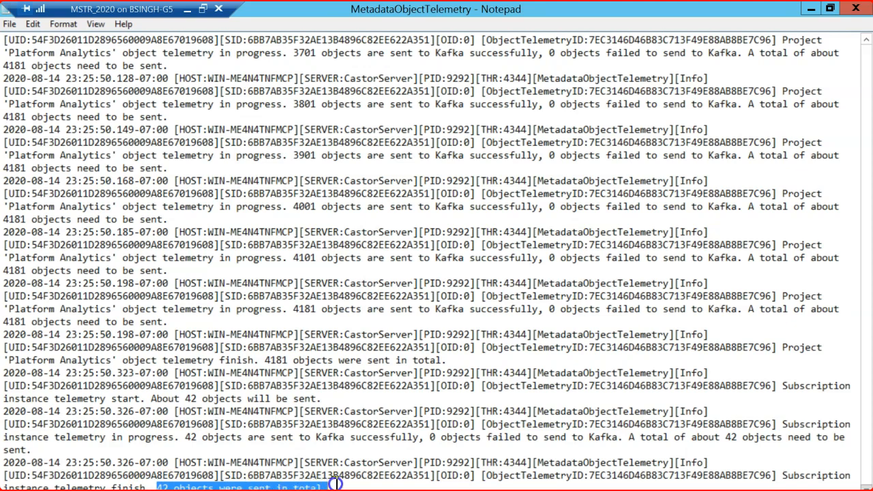
left_click(352, 289)
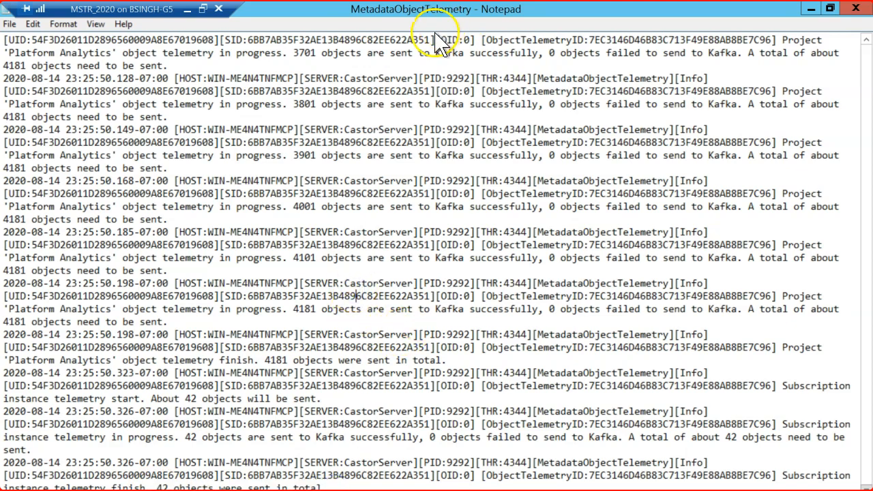